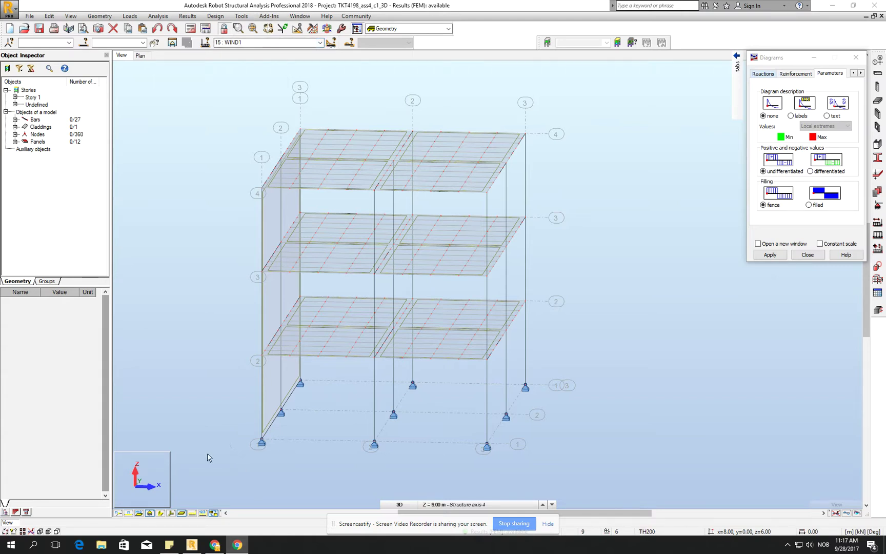
Step: Display the frame's columns as solid cyan sections and pan the model into view
{"action": "left_click", "coordinate": [149, 513]}
{"action": "mouse_move", "coordinate": [575, 245]}
{"action": "middle_mouse_down"}
{"action": "mouse_move", "coordinate": [549, 291]}
{"action": "mouse_move", "coordinate": [531, 300]}
{"action": "mouse_move", "coordinate": [566, 294]}
{"action": "middle_mouse_up"}
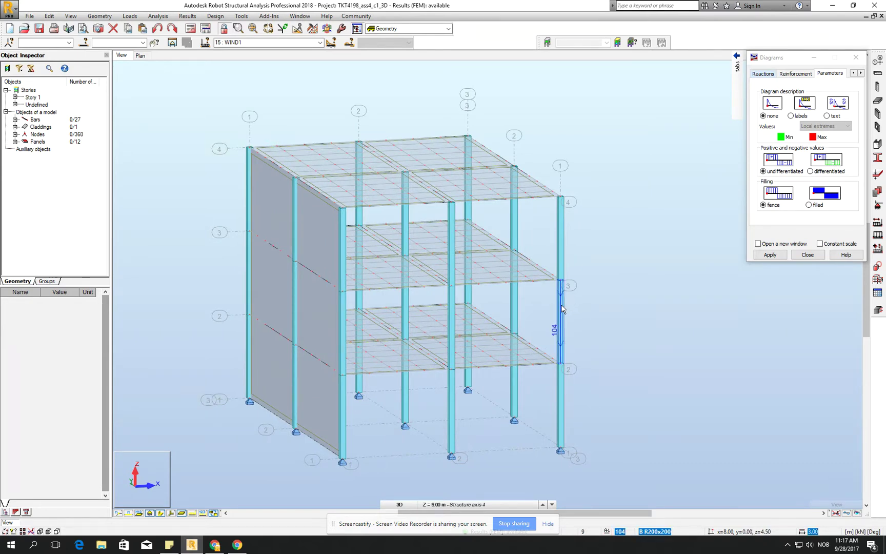
{"action": "middle_click_drag", "start_coordinate": [508, 245], "coordinate": [576, 237]}
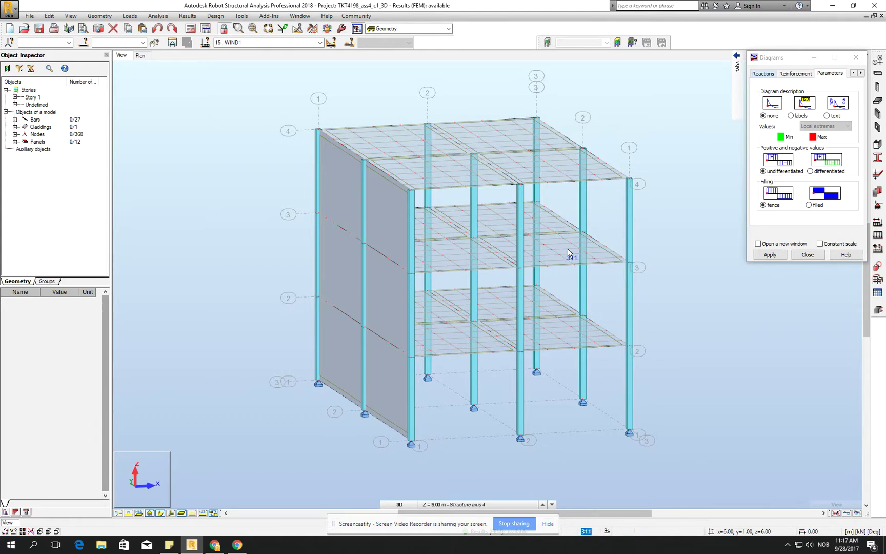
{"action": "middle_click_drag", "start_coordinate": [566, 270], "coordinate": [549, 294]}
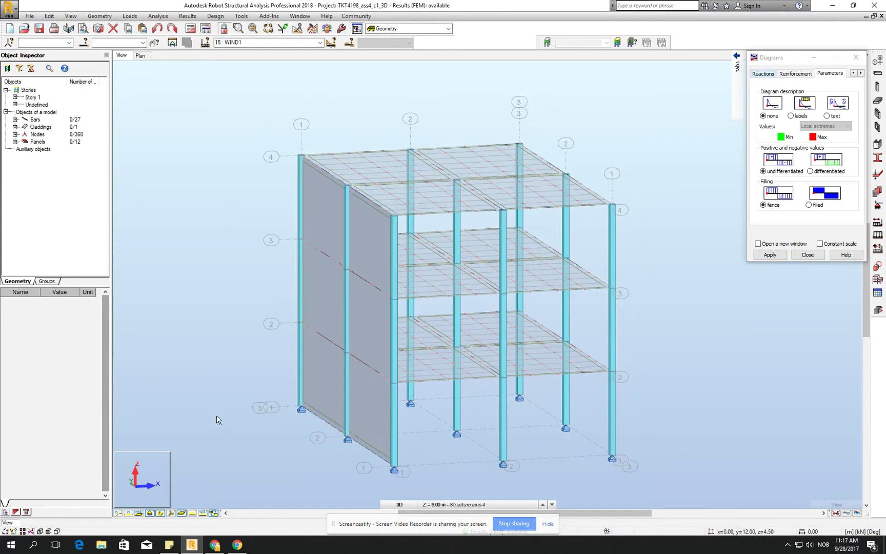
Step: Open and dismiss the Windows Start menu, then orbit the frame to a new angle
{"action": "left_click", "coordinate": [11, 544]}
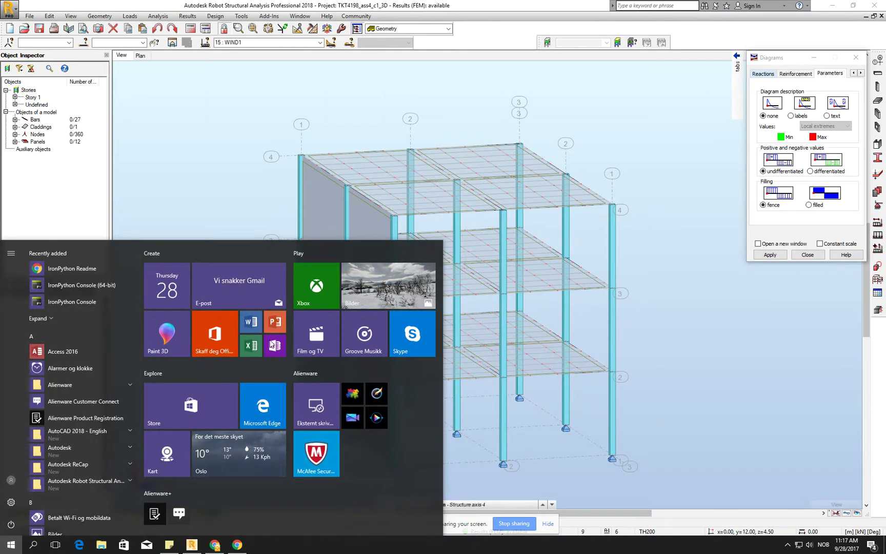
{"action": "key", "text": "Escape"}
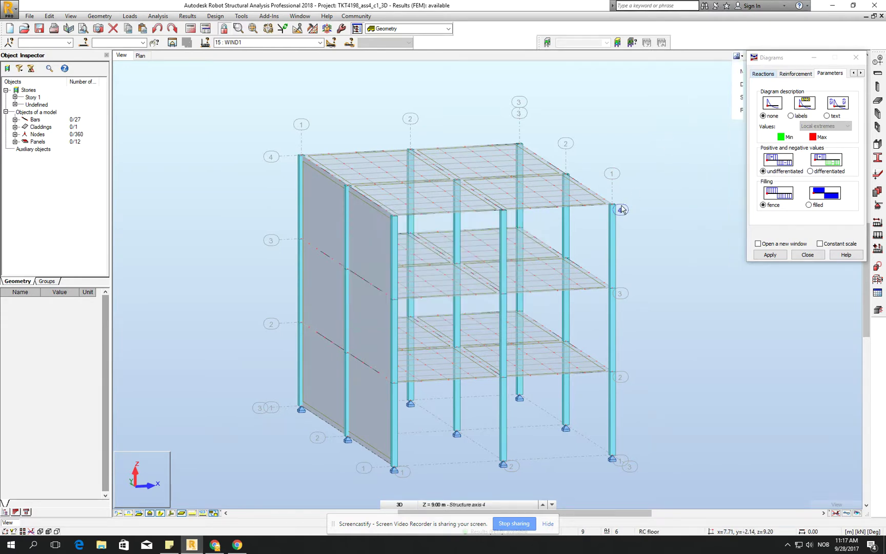
{"action": "middle_click_drag", "start_coordinate": [582, 255], "coordinate": [555, 264], "text": "shift"}
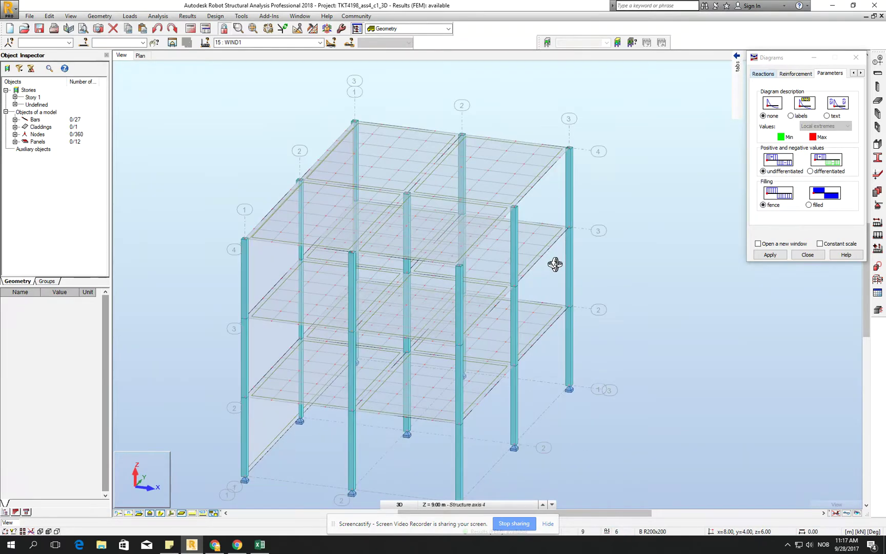
Step: Show the columns as thin lines again and orbit to a near-front view
{"action": "left_click", "coordinate": [160, 512]}
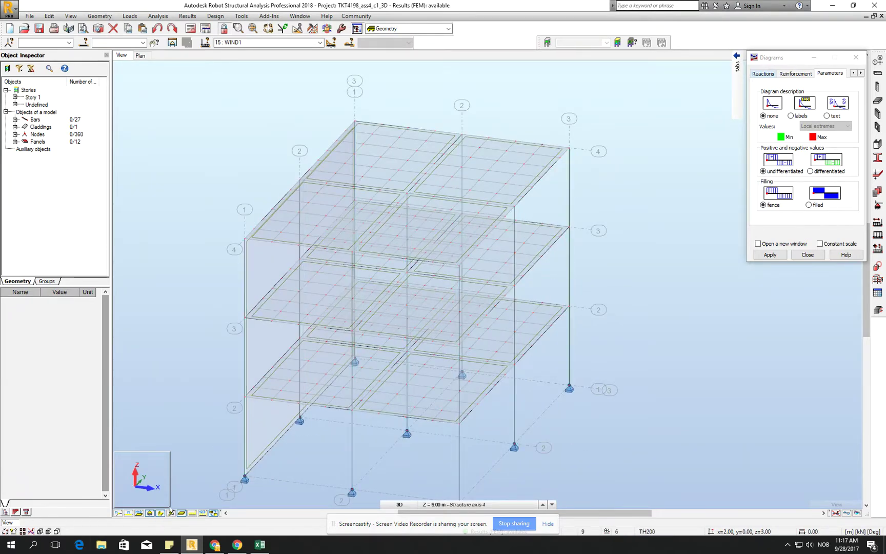
{"action": "middle_click_drag", "start_coordinate": [461, 328], "coordinate": [435, 287]}
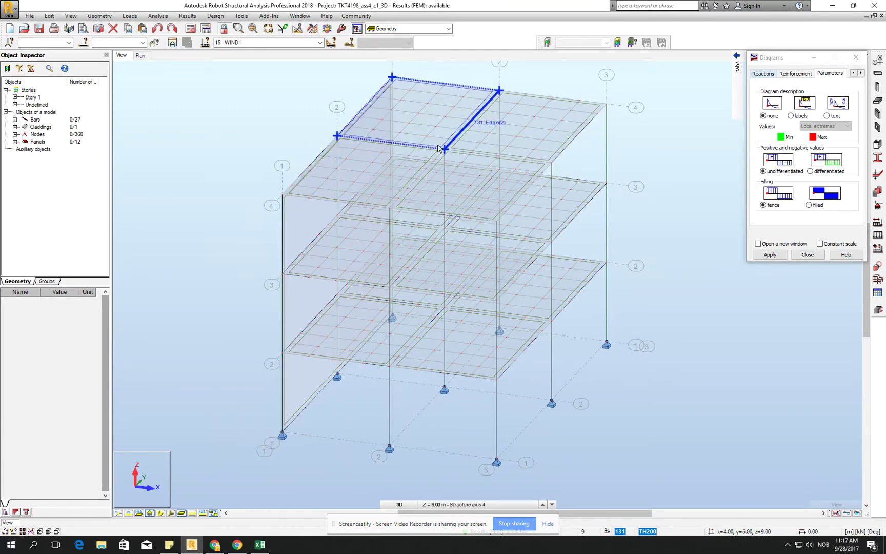
{"action": "mouse_move", "coordinate": [446, 159]}
{"action": "middle_mouse_down", "text": "shift"}
{"action": "mouse_move", "coordinate": [405, 76]}
{"action": "mouse_move", "coordinate": [372, 86]}
{"action": "middle_mouse_up", "text": "shift"}
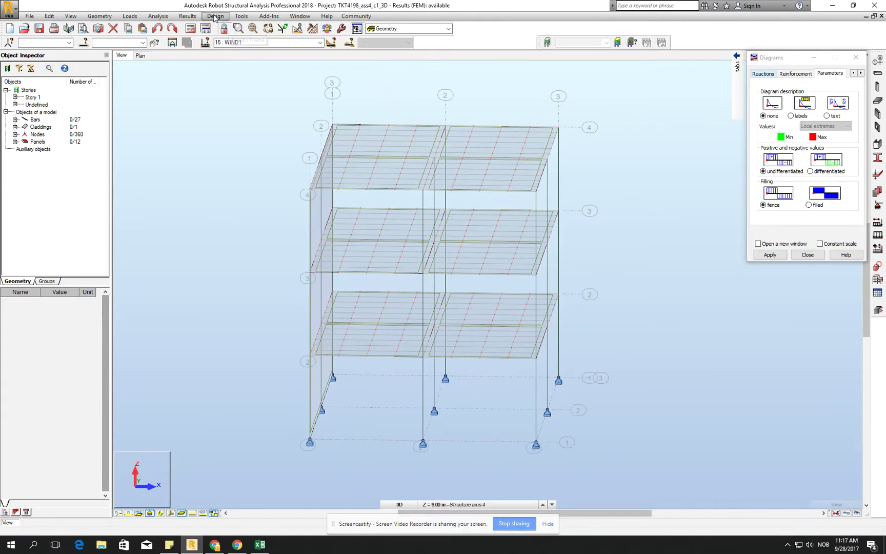
Step: Open Object Properties for the top-floor slab panel 131
{"action": "left_click", "coordinate": [404, 134]}
{"action": "right_click", "coordinate": [403, 134]}
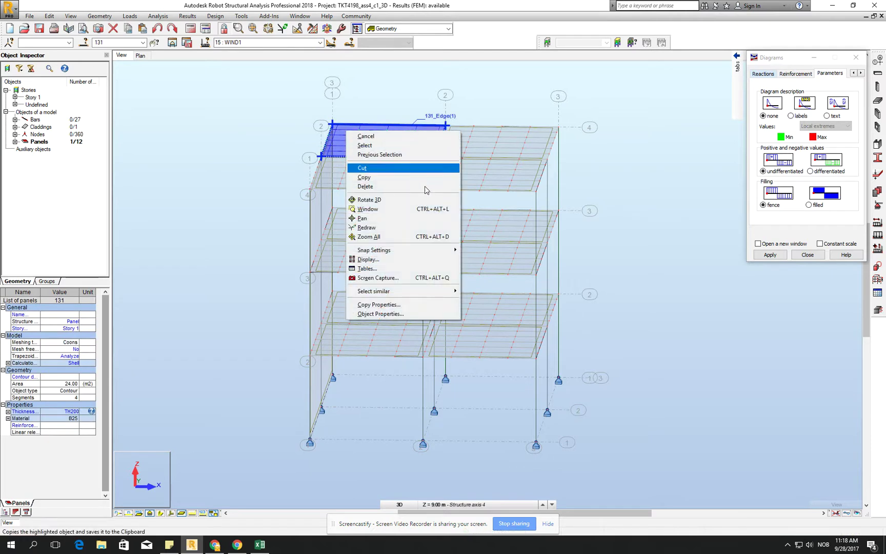
{"action": "left_click", "coordinate": [424, 318]}
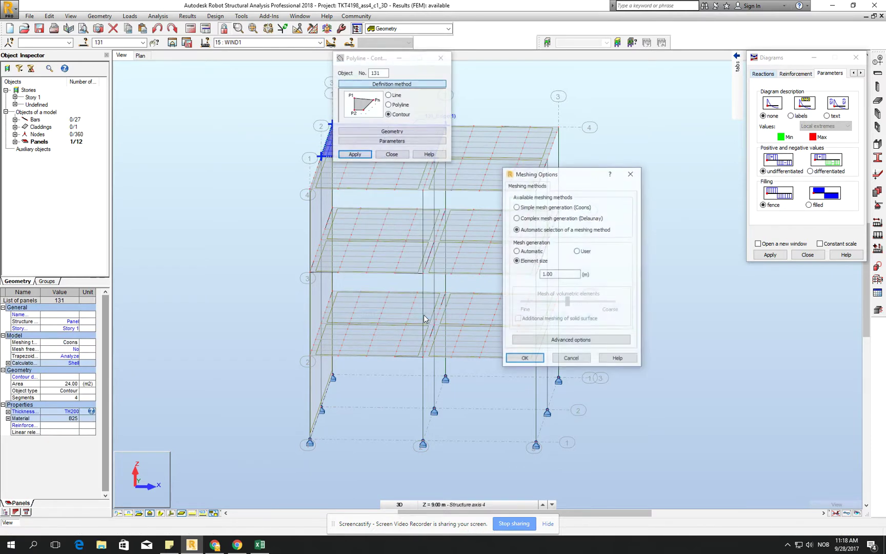
Step: Close the panel dialogs and dock the FE Mesh Generation options toolbar
{"action": "left_click", "coordinate": [631, 173]}
{"action": "left_click", "coordinate": [441, 58]}
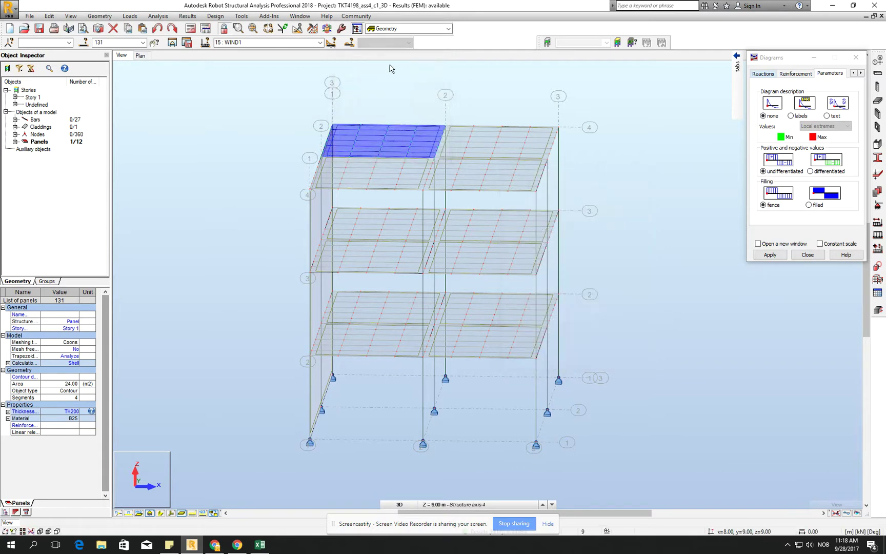
{"action": "left_click", "coordinate": [311, 29]}
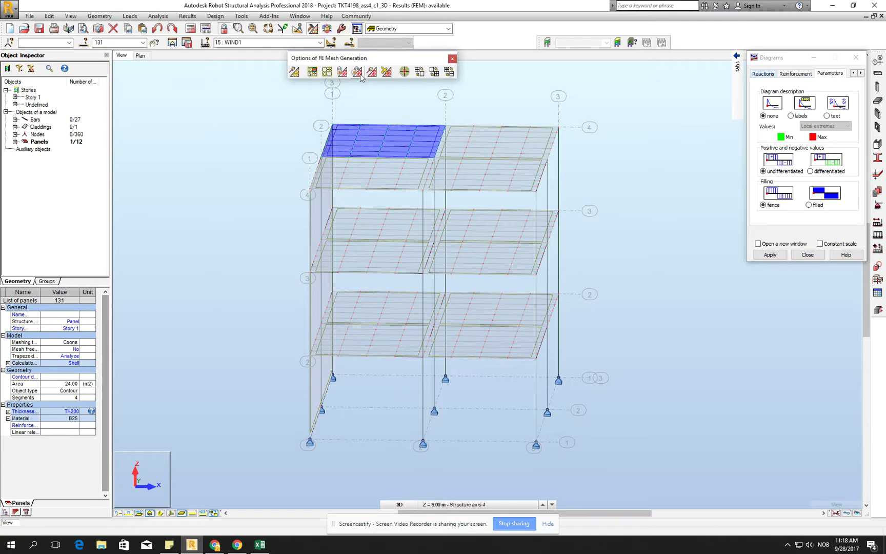
{"action": "left_click_drag", "start_coordinate": [501, 32], "coordinate": [503, 27]}
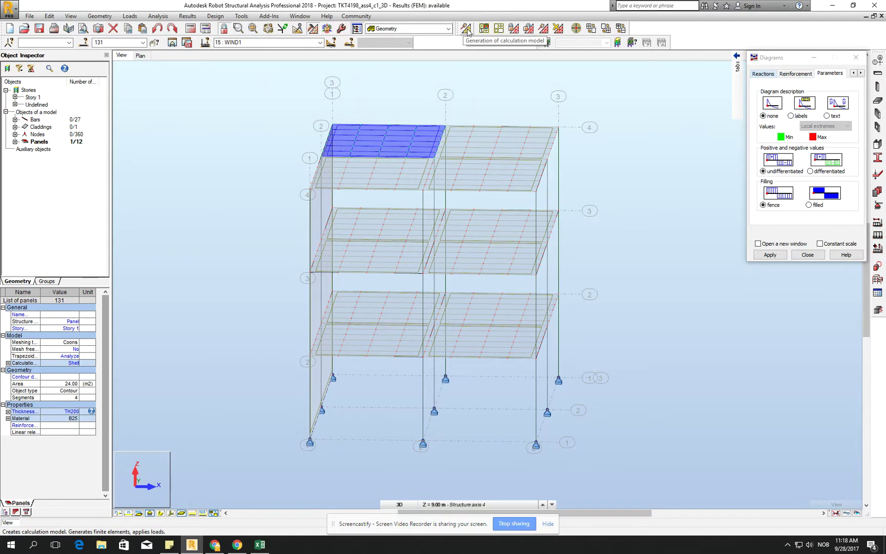
Step: Review the Structure Model tab in Analysis Types, then reopen panel 131's Meshing Options
{"action": "left_click", "coordinate": [205, 32]}
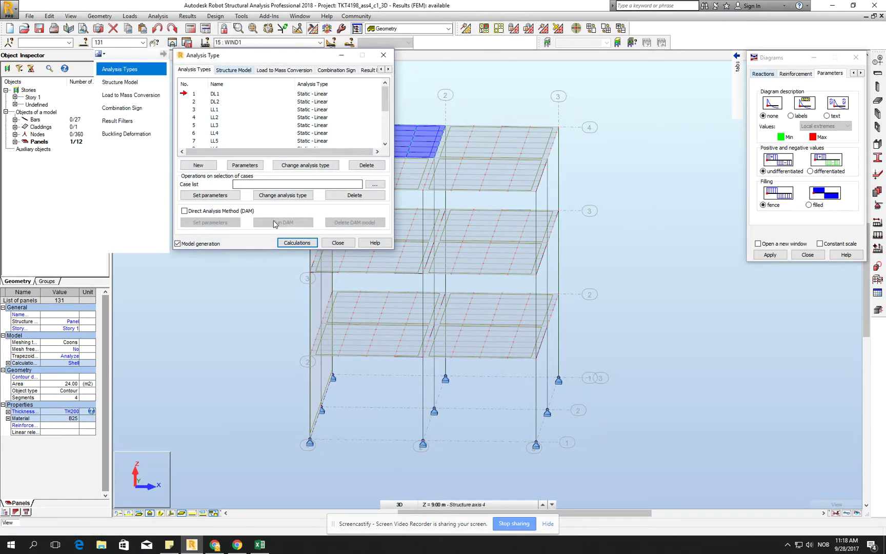
{"action": "left_click", "coordinate": [233, 70]}
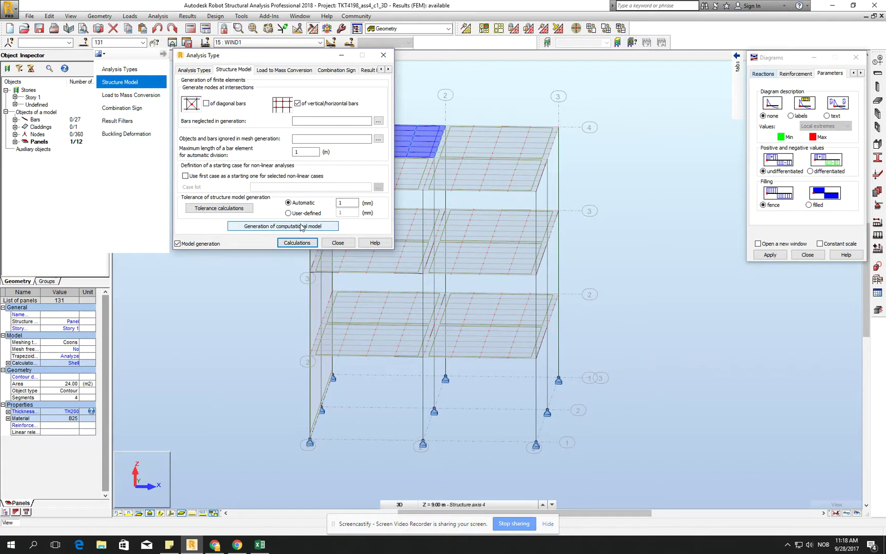
{"action": "left_click", "coordinate": [384, 55]}
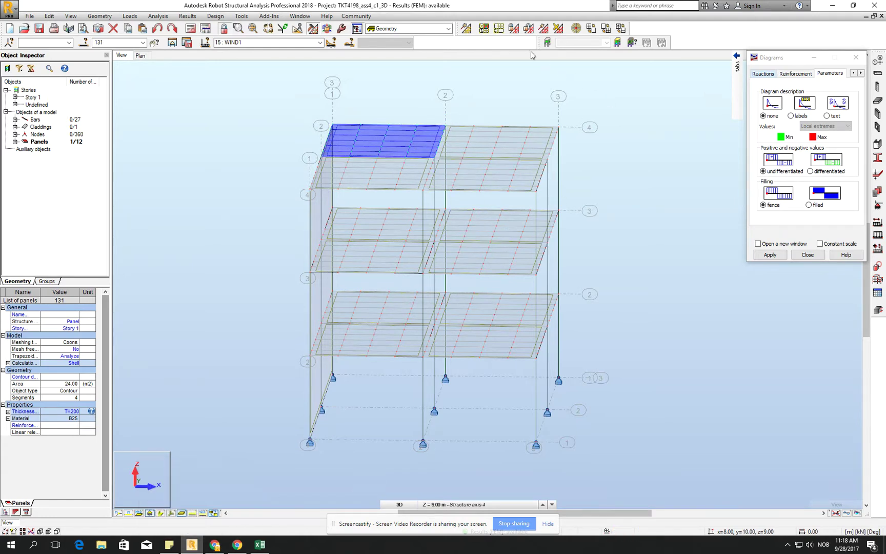
{"action": "left_click", "coordinate": [498, 29]}
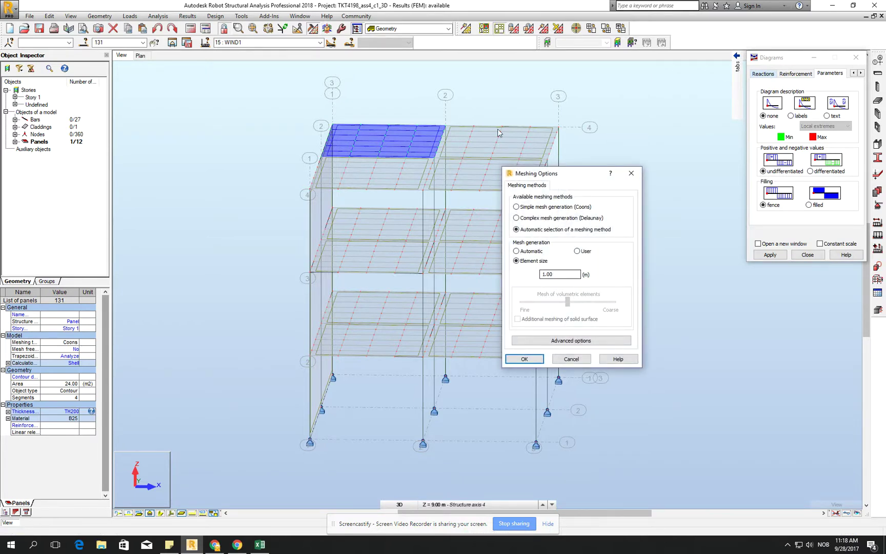
Step: With nothing selected, apply a 0.5 m element size to all 12 panels in Meshing Options
{"action": "left_click", "coordinate": [631, 174]}
{"action": "left_click", "coordinate": [493, 75]}
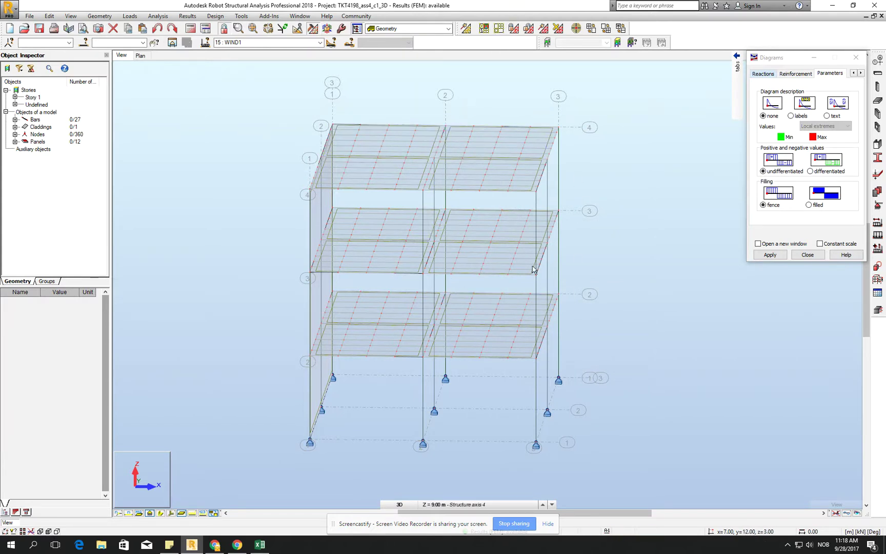
{"action": "left_click", "coordinate": [498, 28]}
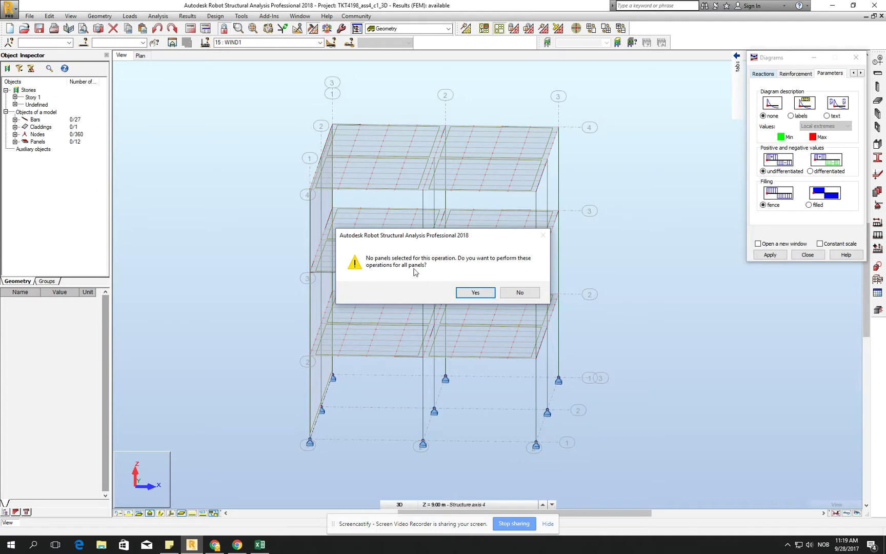
{"action": "left_click", "coordinate": [471, 292]}
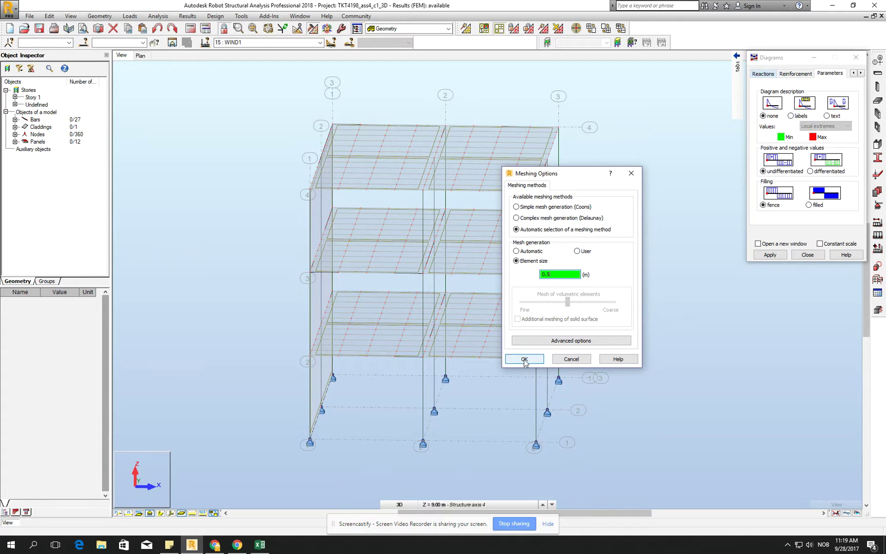
{"action": "left_click", "coordinate": [524, 360]}
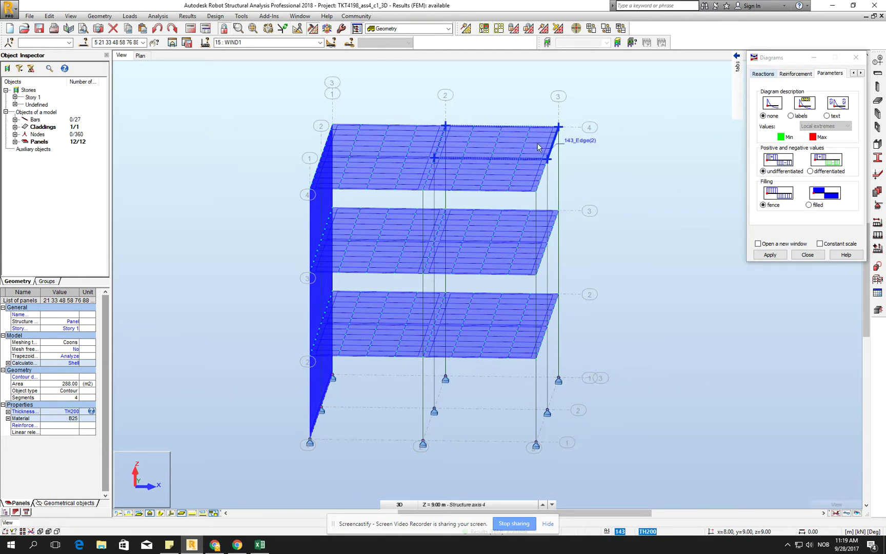
{"action": "left_click", "coordinate": [502, 94]}
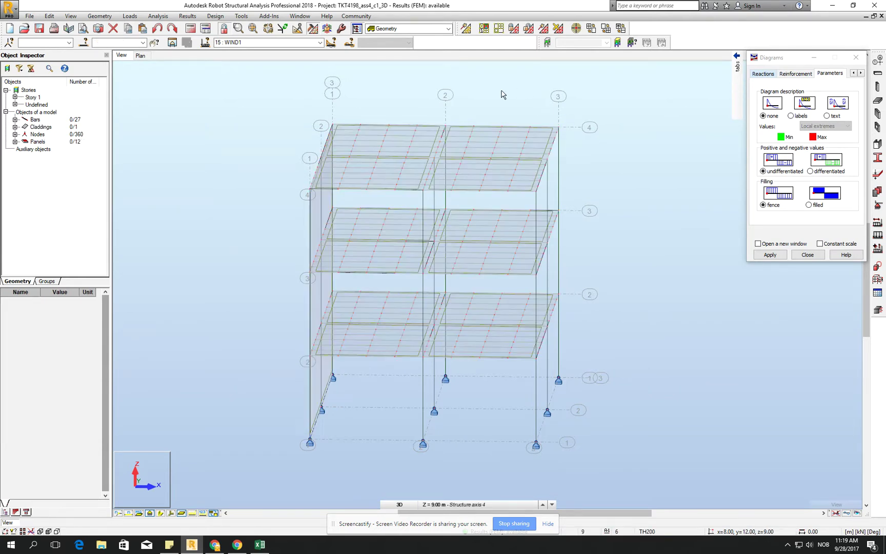
Step: Generate the calculation model with the new mesh and keep load case 15 WIND1 selected
{"action": "left_click", "coordinate": [467, 30]}
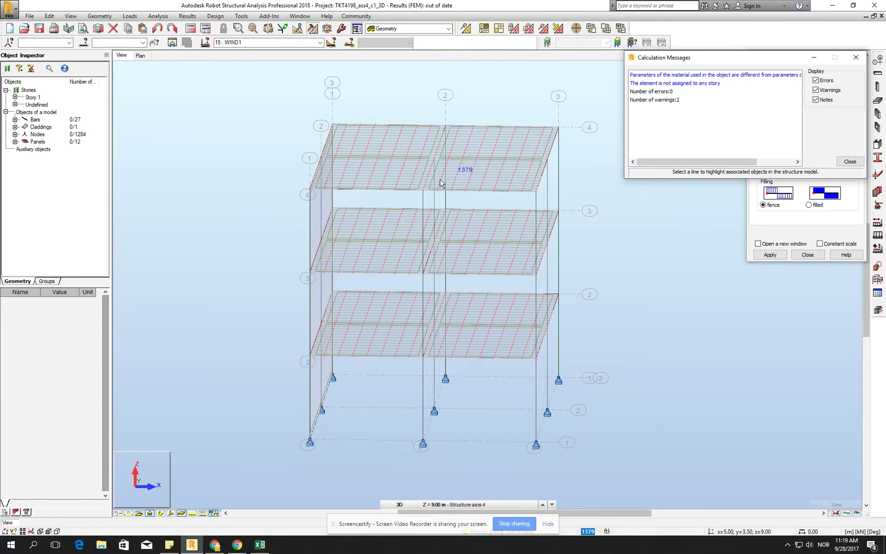
{"action": "left_click", "coordinate": [597, 282]}
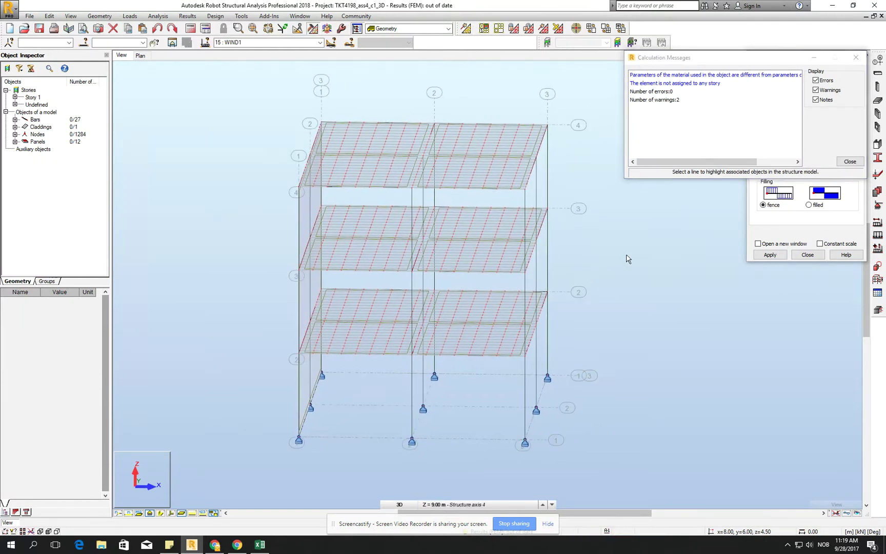
{"action": "left_click", "coordinate": [849, 161]}
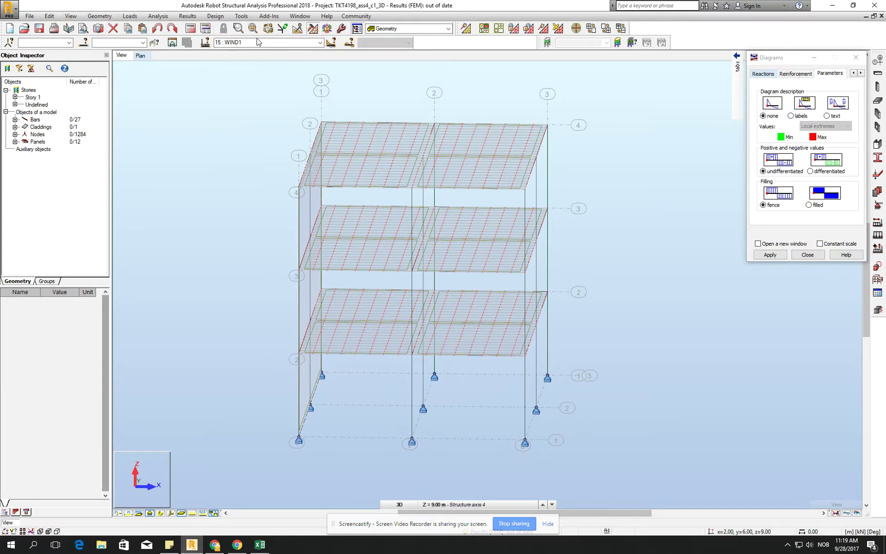
{"action": "left_click", "coordinate": [323, 43]}
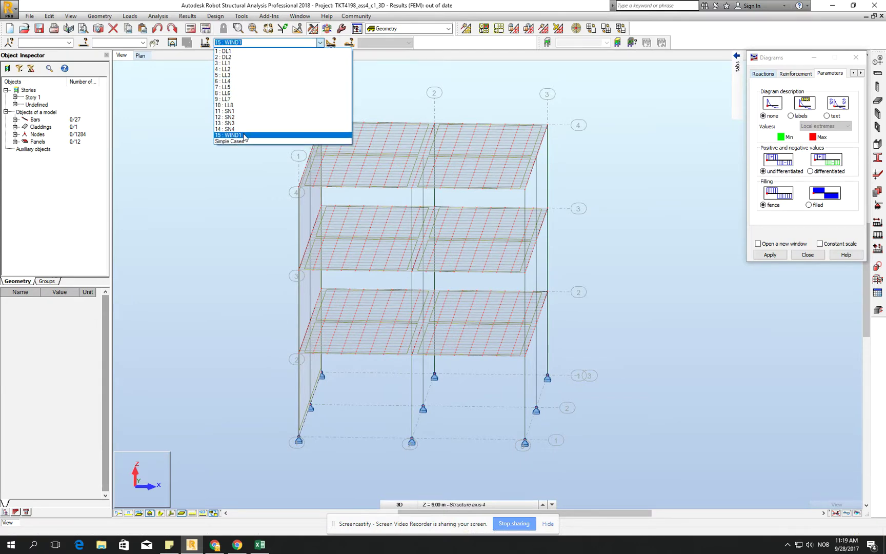
{"action": "left_click", "coordinate": [518, 83]}
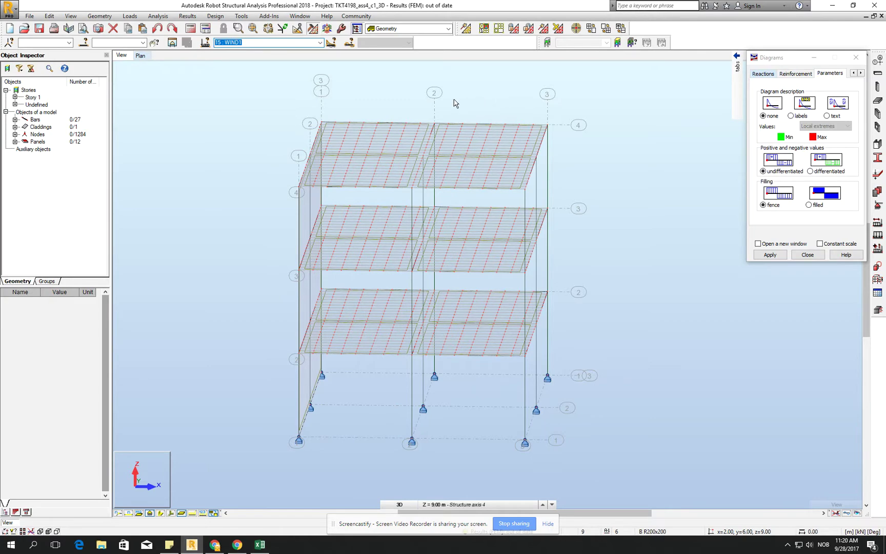
Step: Pan and orbit the meshed frame to a roughly front-on view
{"action": "middle_click_drag", "start_coordinate": [477, 97], "coordinate": [481, 105]}
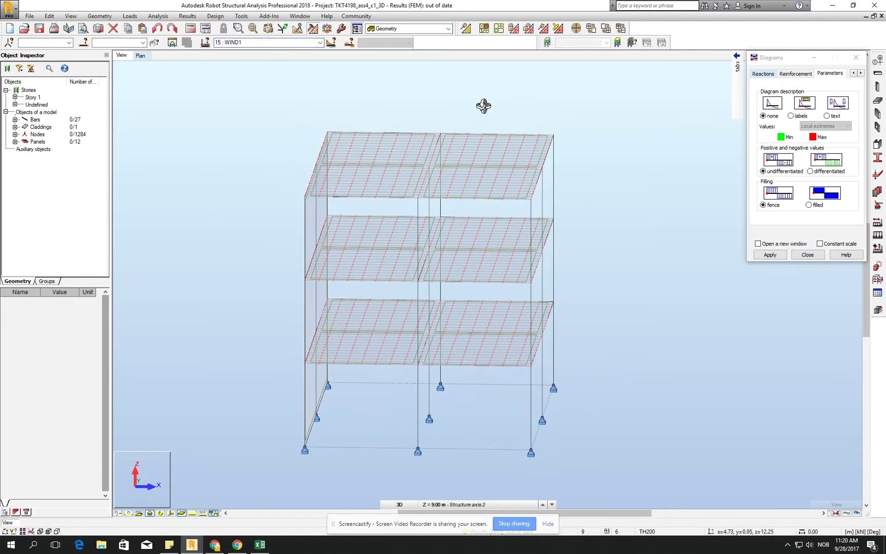
{"action": "middle_click_drag", "start_coordinate": [593, 147], "coordinate": [545, 182], "text": "shift"}
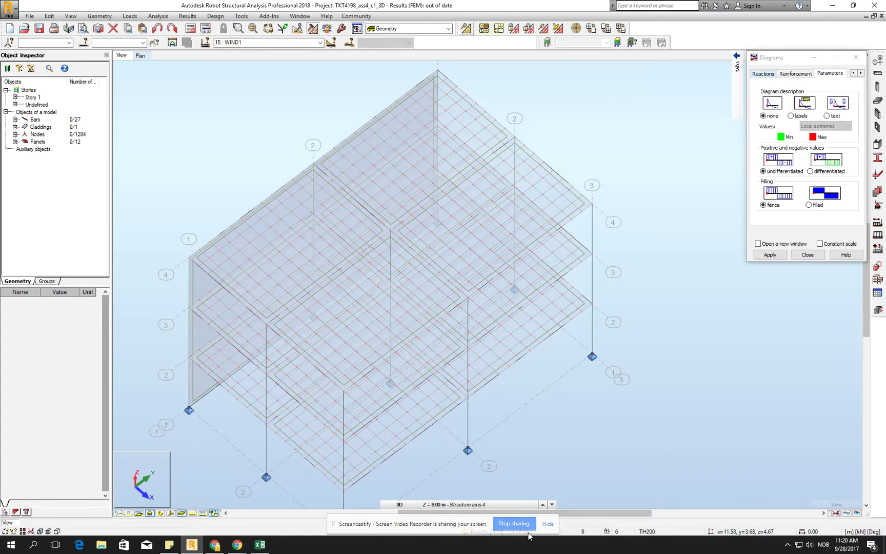
{"action": "middle_click_drag", "start_coordinate": [506, 178], "coordinate": [576, 168]}
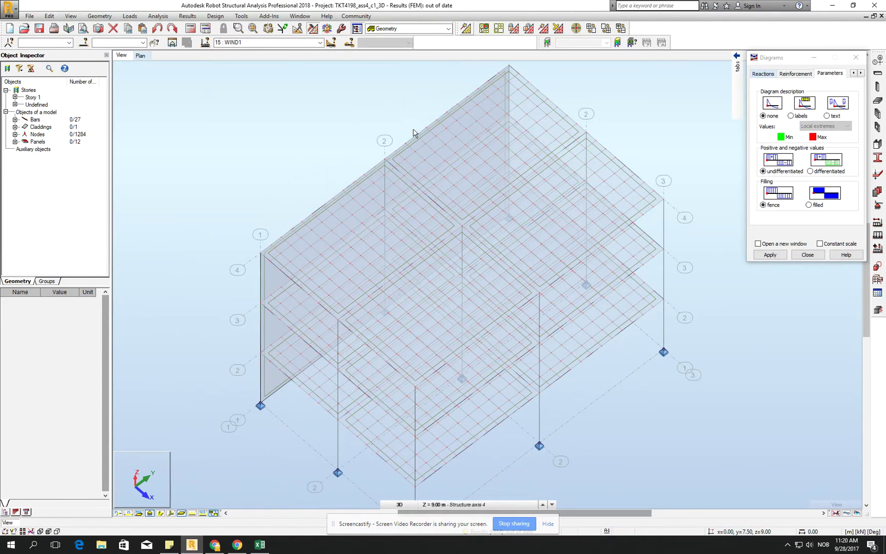
{"action": "middle_click_drag", "start_coordinate": [414, 133], "coordinate": [401, 109]}
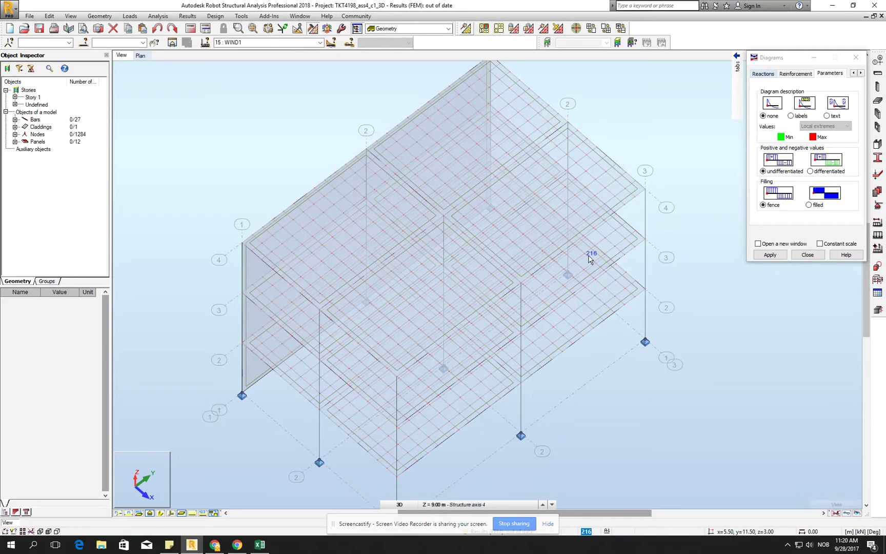
{"action": "middle_click_drag", "start_coordinate": [502, 199], "coordinate": [516, 229], "text": "shift"}
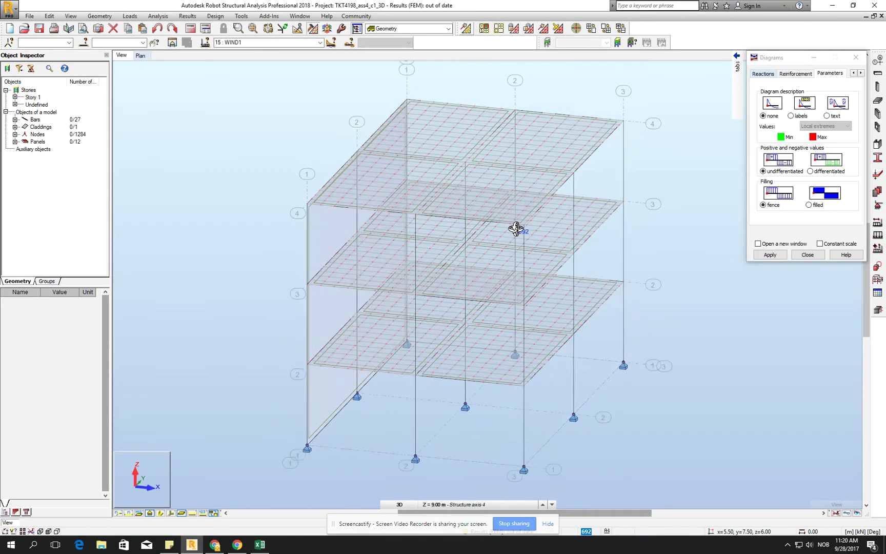
Step: Run the calculations, keep WIND1 as load case, and switch to the Results - maps layout
{"action": "left_click", "coordinate": [199, 30]}
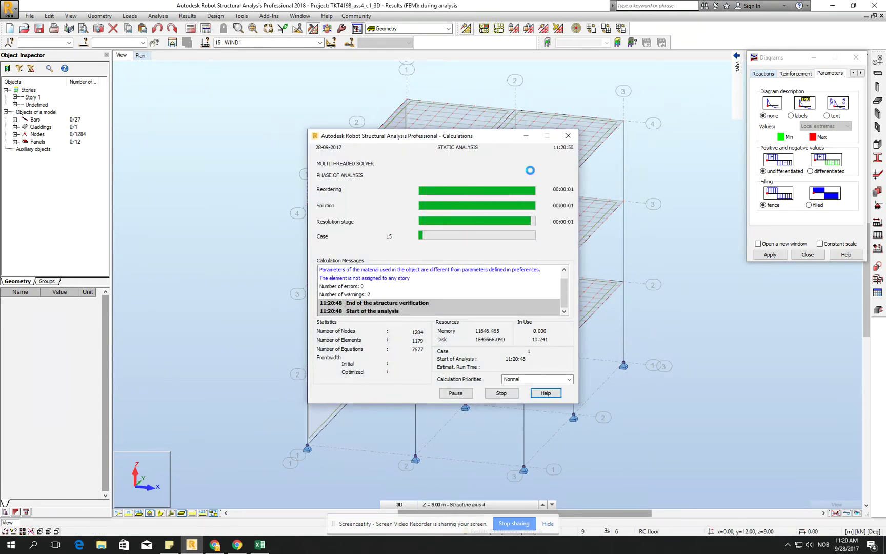
{"action": "left_click", "coordinate": [855, 57]}
{"action": "left_click", "coordinate": [320, 42]}
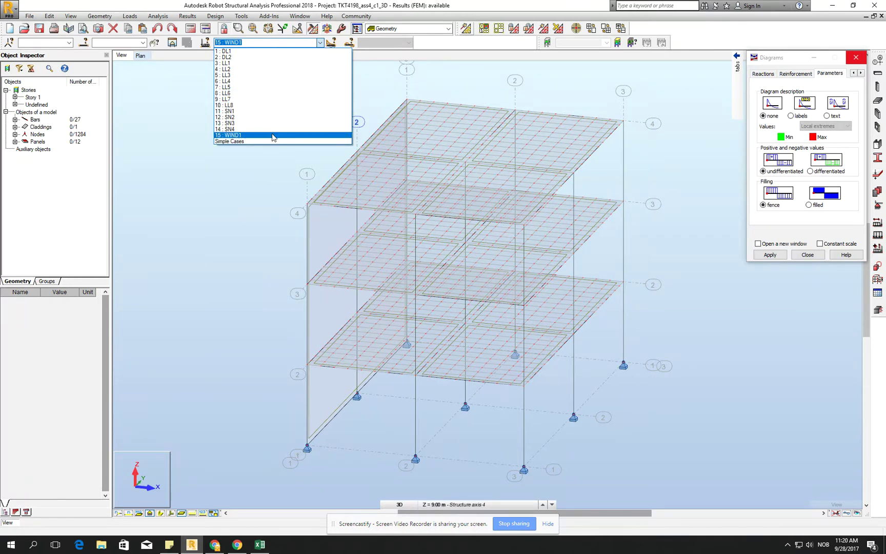
{"action": "left_click", "coordinate": [273, 135]}
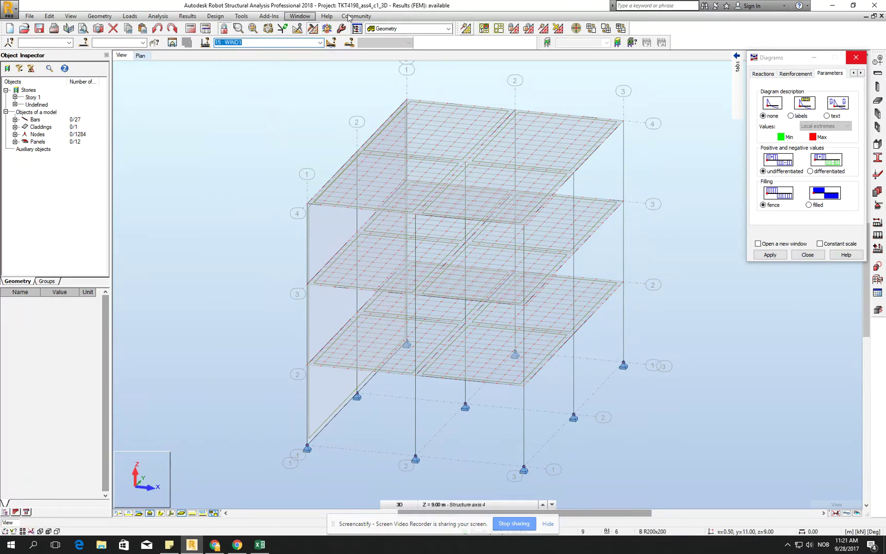
{"action": "left_click", "coordinate": [406, 29]}
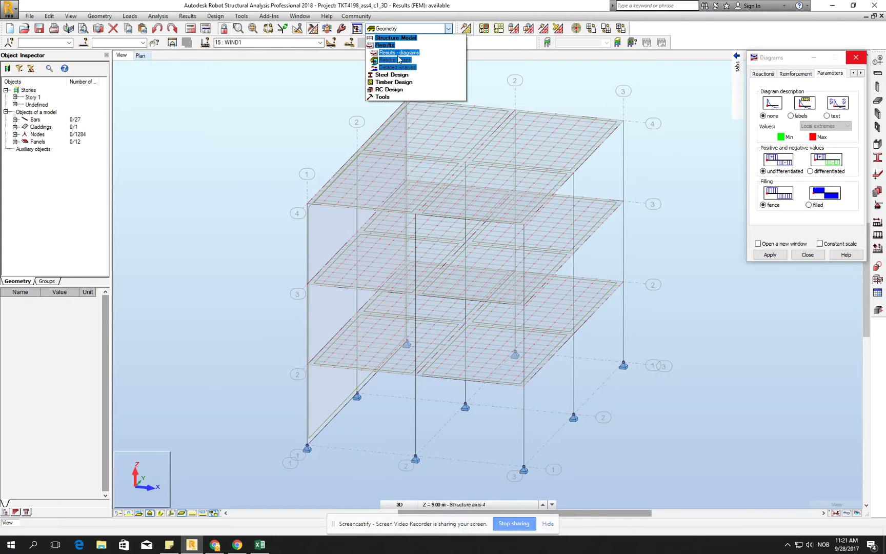
{"action": "left_click", "coordinate": [397, 61]}
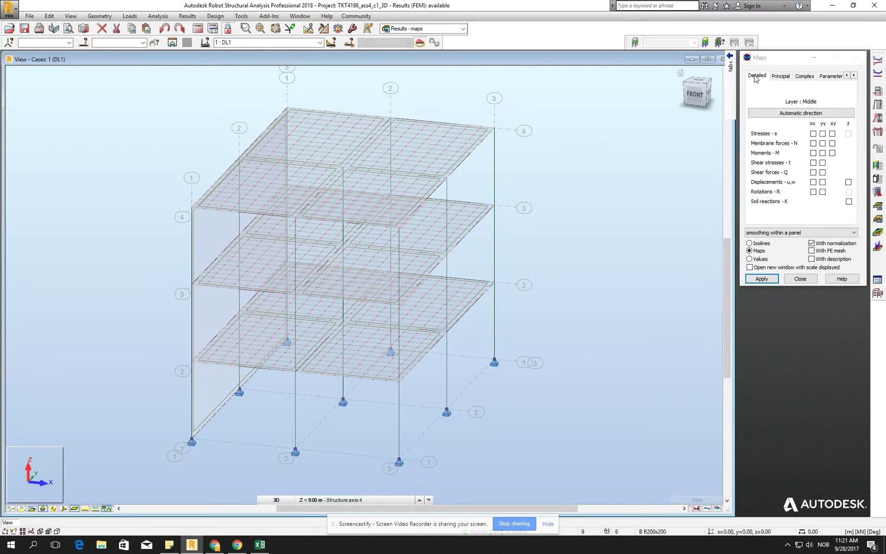
Step: Map principal stress s1 on the slabs for load case 15 WIND1
{"action": "left_click", "coordinate": [781, 77]}
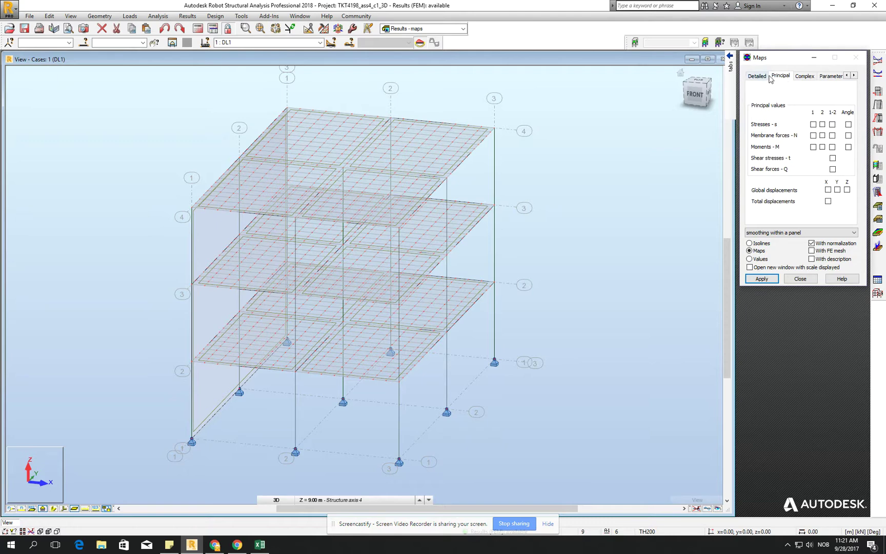
{"action": "left_click", "coordinate": [765, 76]}
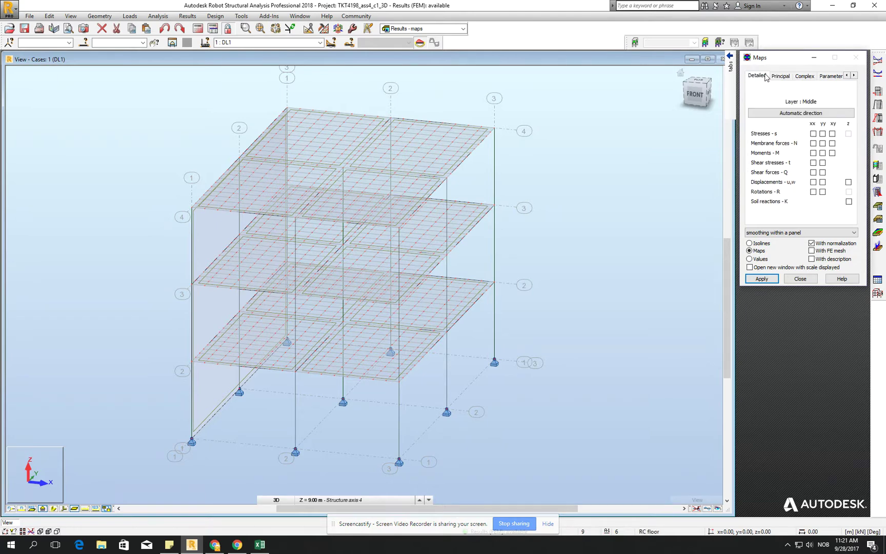
{"action": "left_click", "coordinate": [774, 77]}
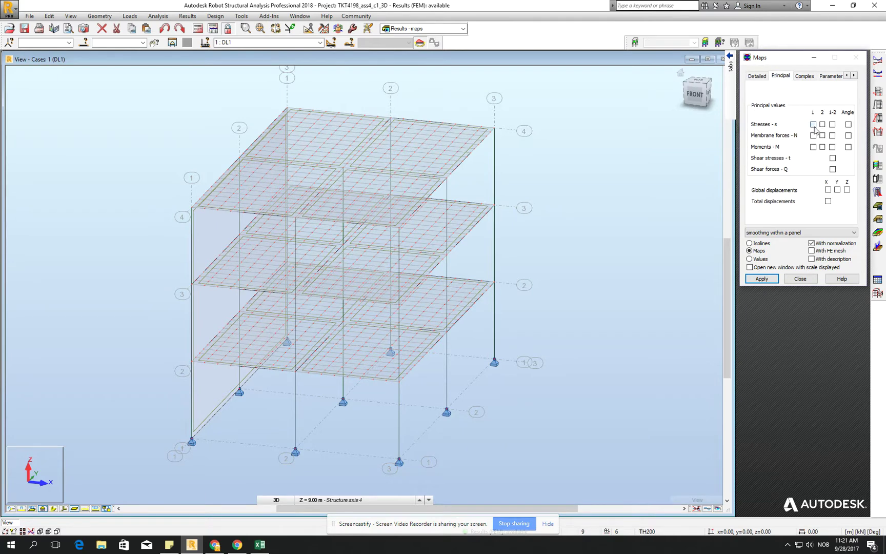
{"action": "left_click", "coordinate": [761, 278]}
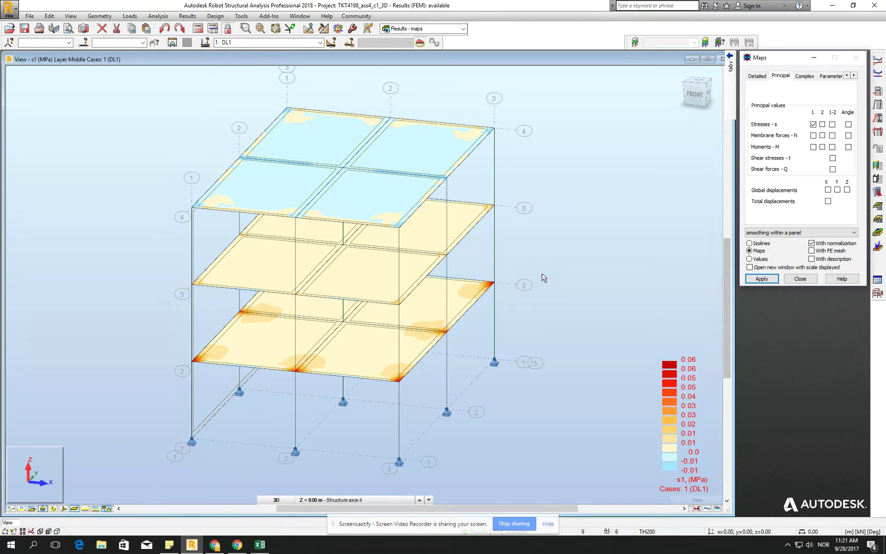
{"action": "left_click", "coordinate": [320, 42]}
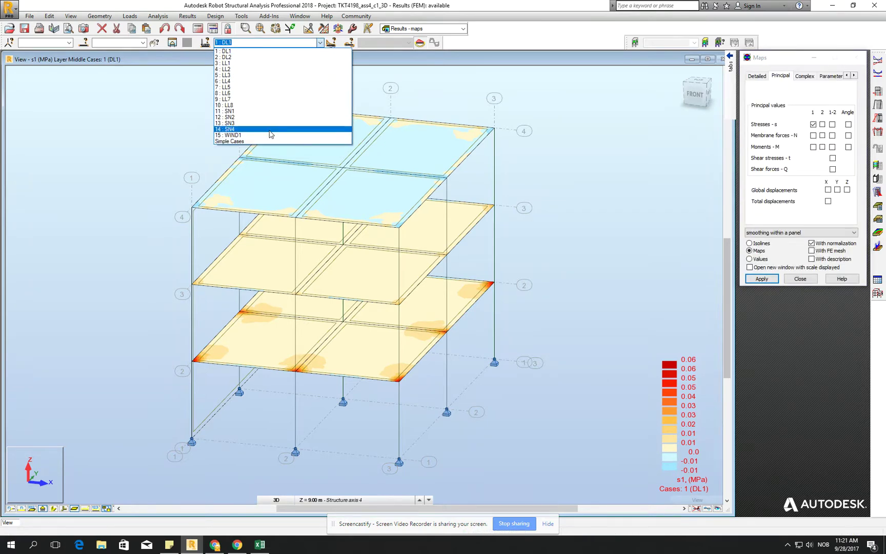
{"action": "left_click", "coordinate": [270, 136]}
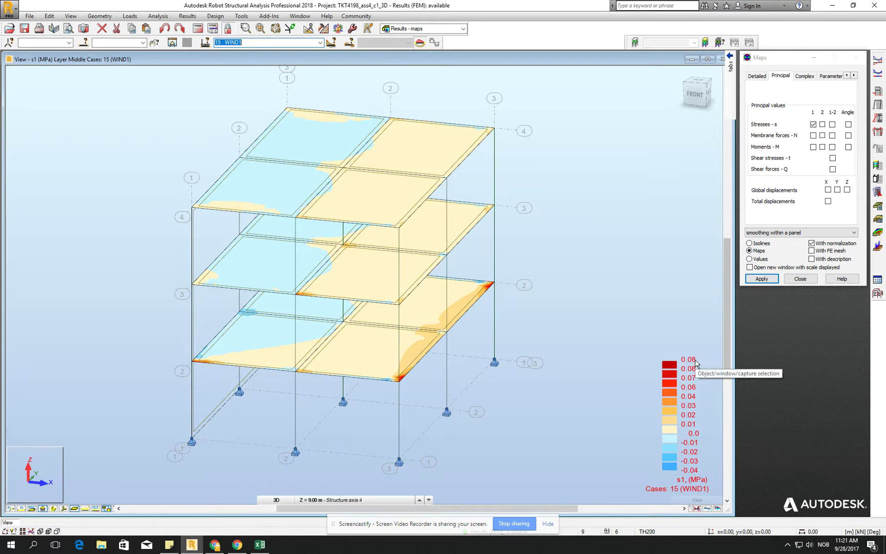
{"action": "left_click", "coordinate": [689, 356]}
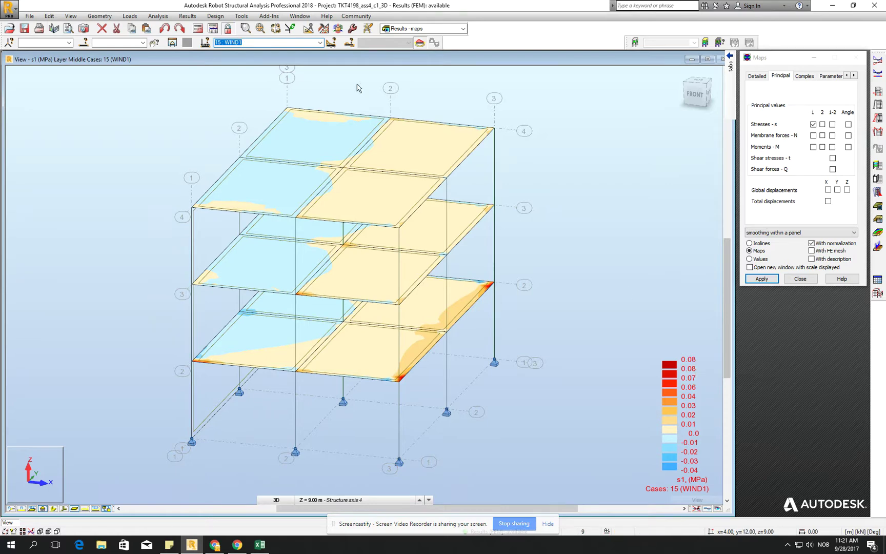
{"action": "left_click", "coordinate": [320, 43]}
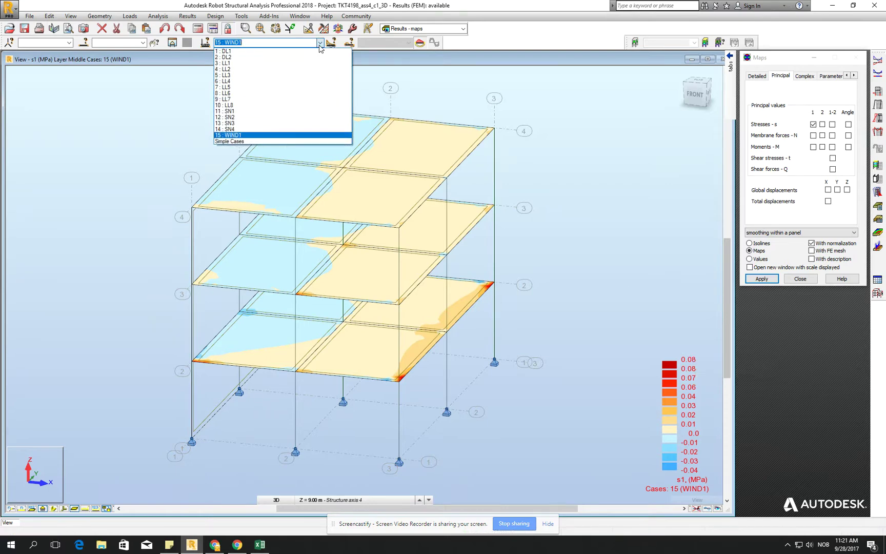
{"action": "left_click", "coordinate": [285, 111]}
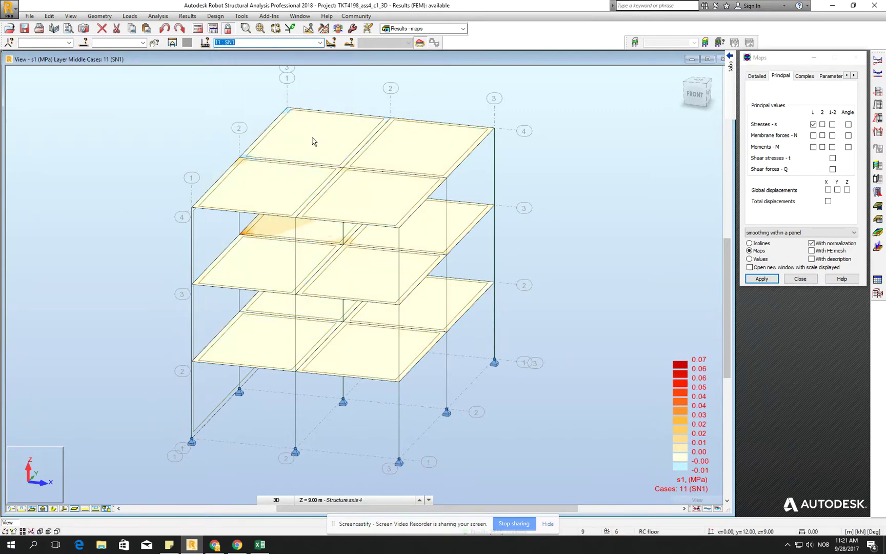
{"action": "left_click", "coordinate": [320, 44]}
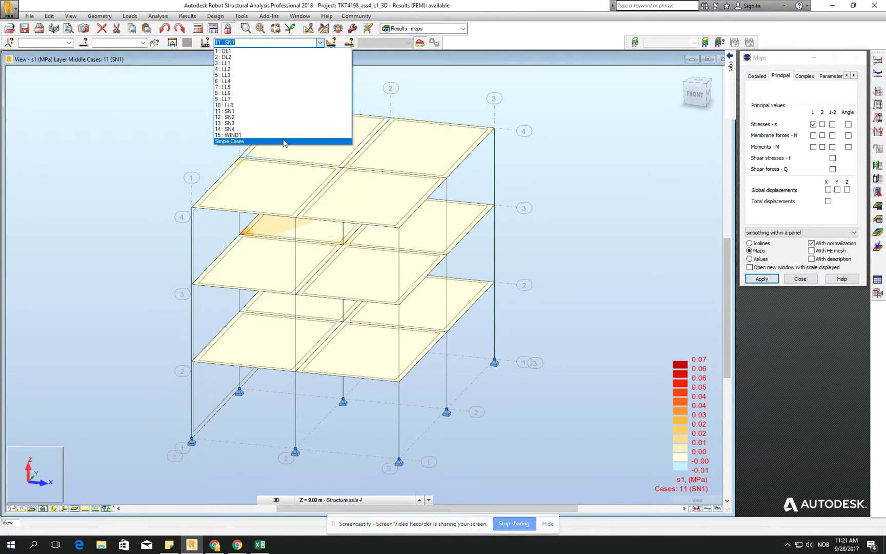
{"action": "left_click", "coordinate": [272, 57]}
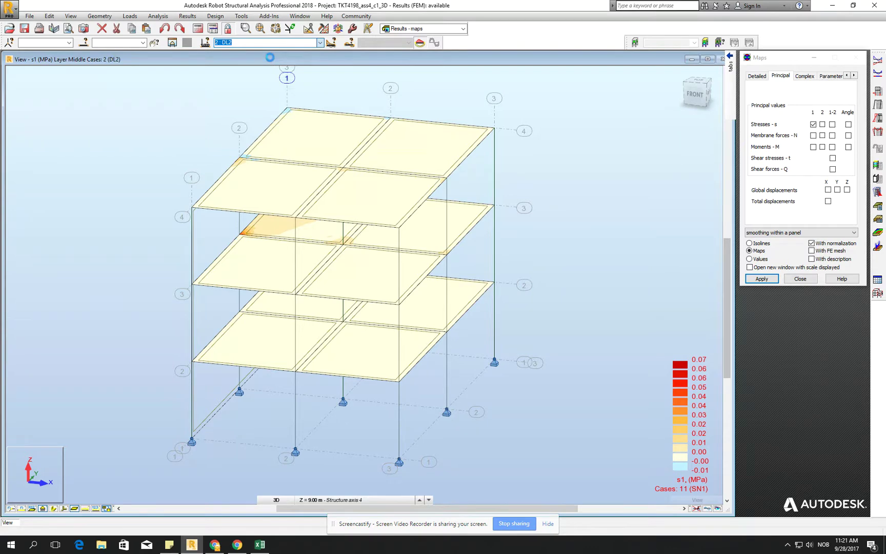
{"action": "left_click", "coordinate": [320, 42]}
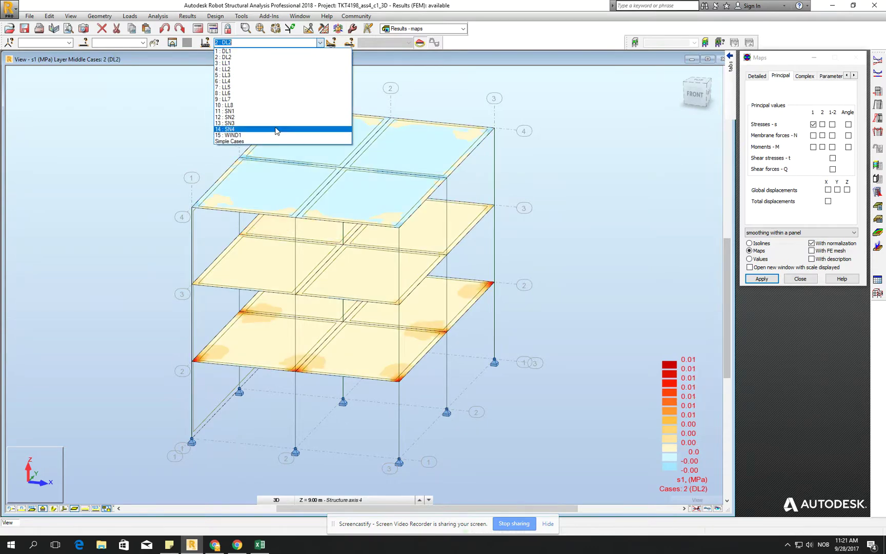
{"action": "left_click", "coordinate": [274, 140]}
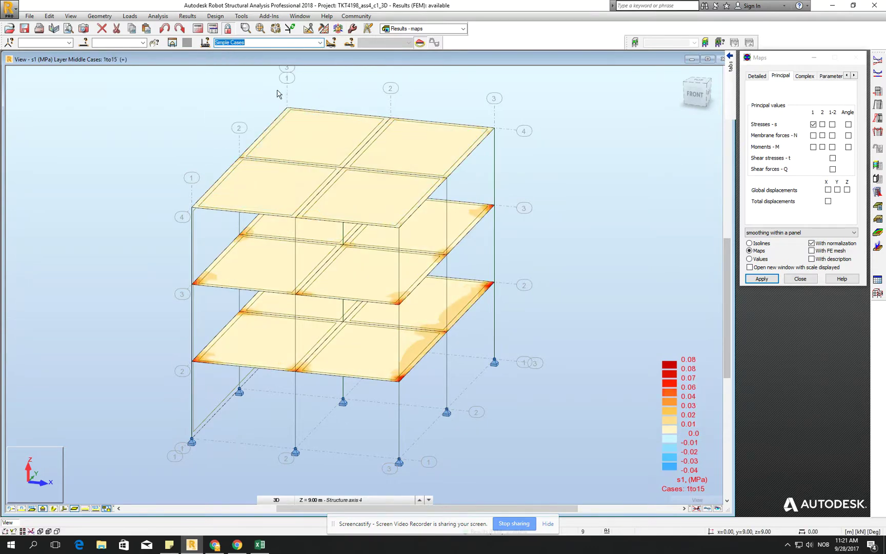
{"action": "left_click", "coordinate": [319, 42]}
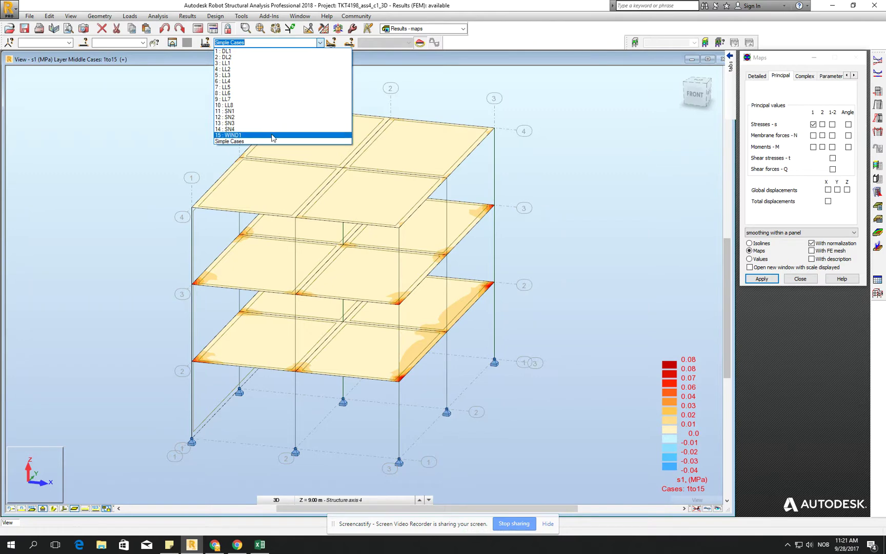
{"action": "left_click", "coordinate": [274, 136]}
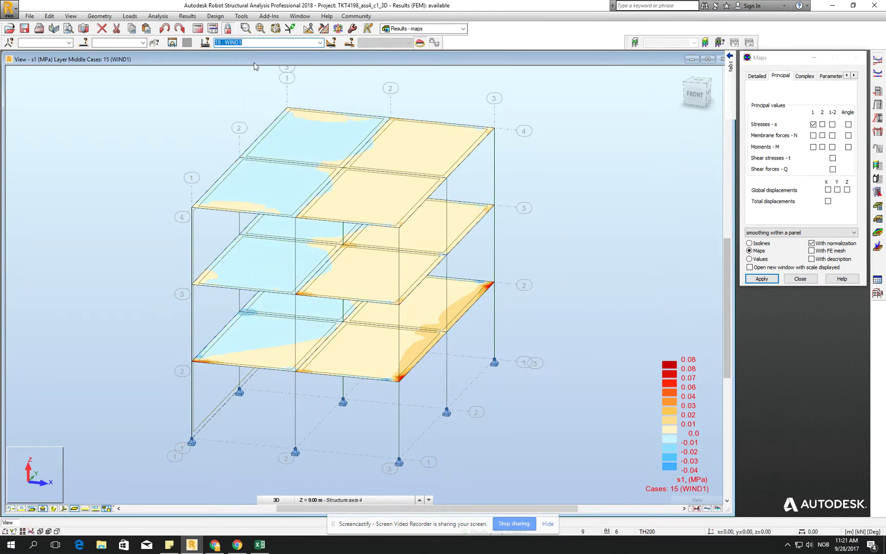
{"action": "left_click", "coordinate": [213, 16]}
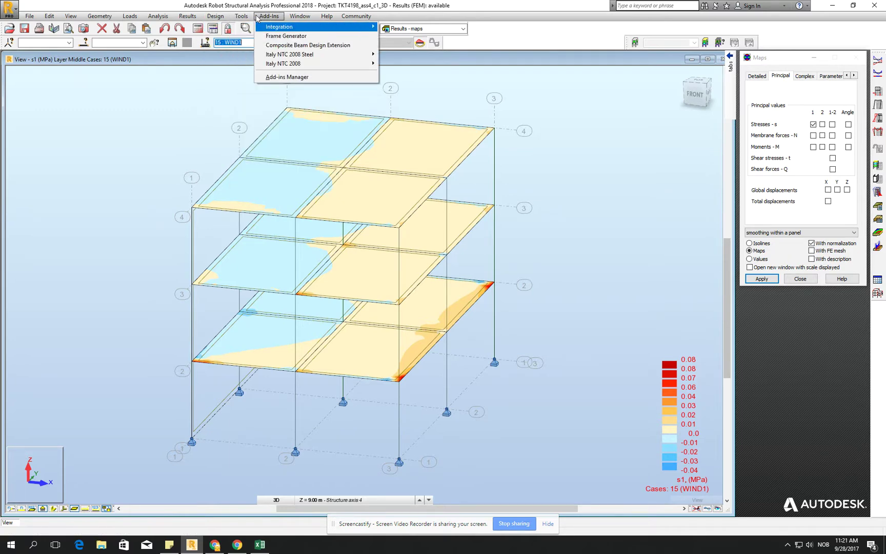
Step: Set stress precision to three decimals under Job Preferences > Units and Formats > Forces
{"action": "left_click", "coordinate": [245, 167]}
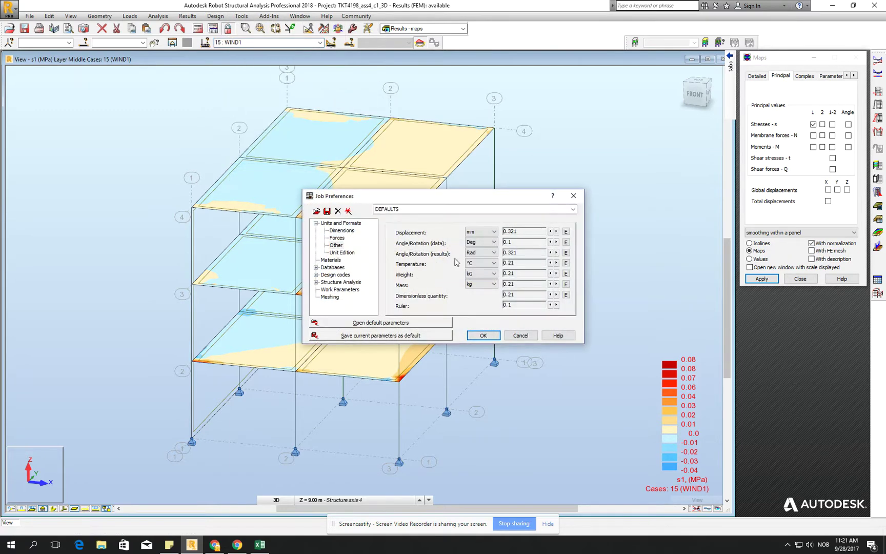
{"action": "left_click", "coordinate": [337, 237]}
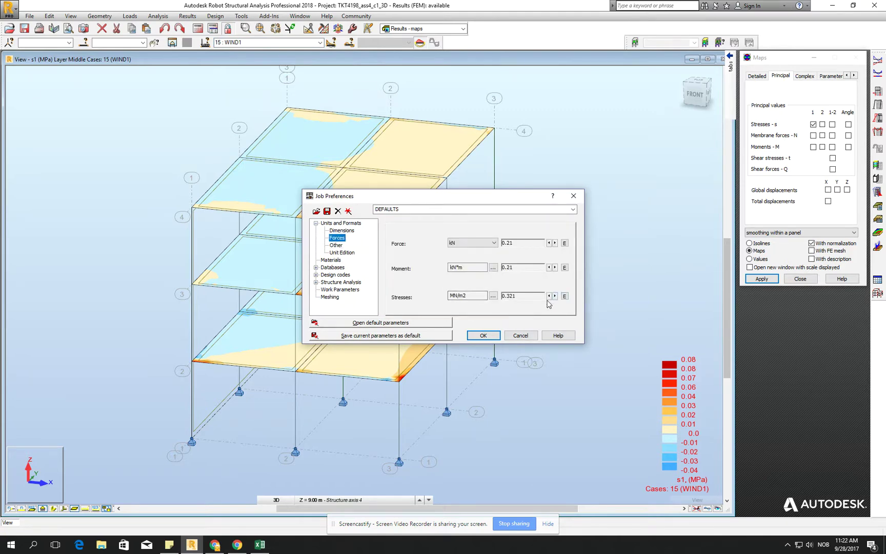
{"action": "left_click", "coordinate": [480, 336]}
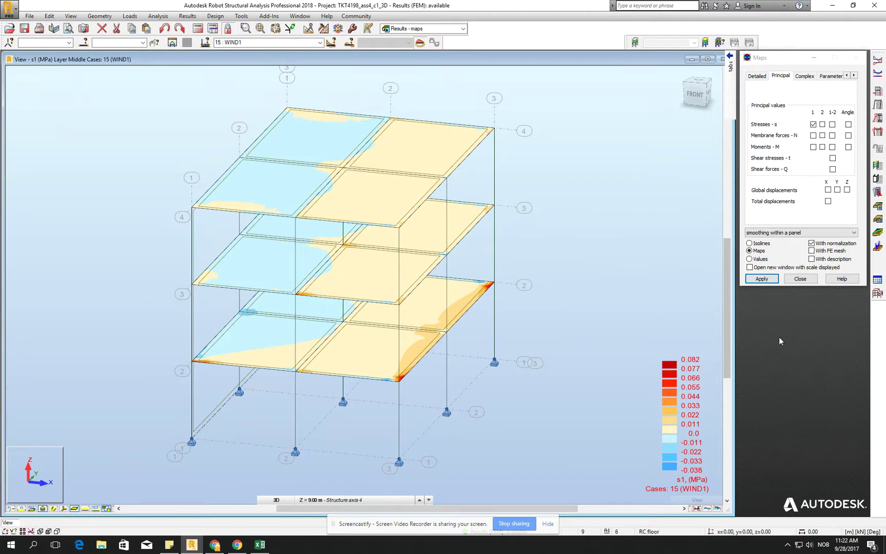
{"action": "left_click", "coordinate": [260, 544]}
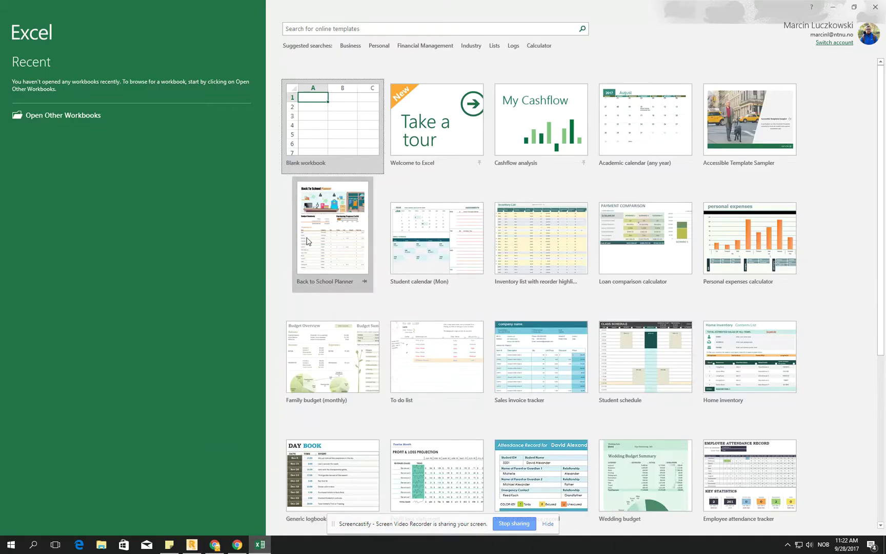
Step: Start a blank Excel workbook and log the stress value 0,082 in cell D4
{"action": "left_click", "coordinate": [371, 106]}
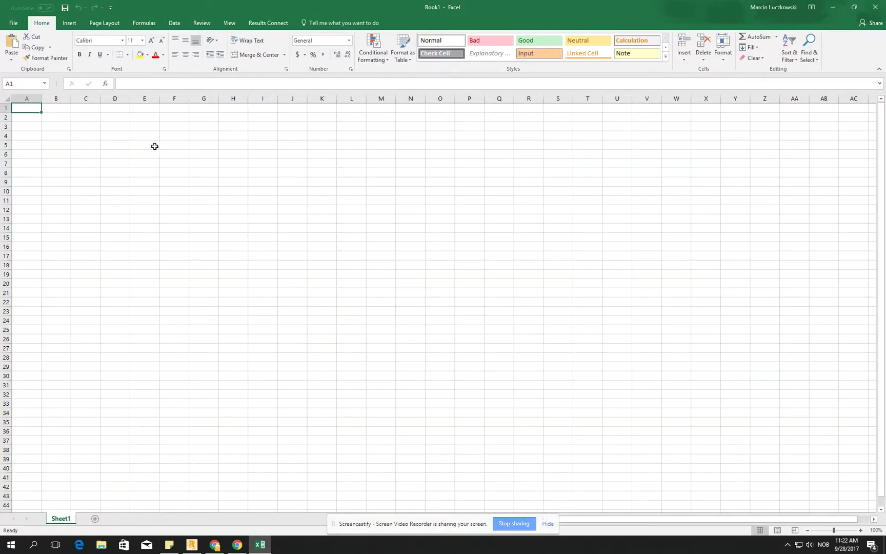
{"action": "left_click", "coordinate": [102, 141]}
{"action": "left_click", "coordinate": [113, 137]}
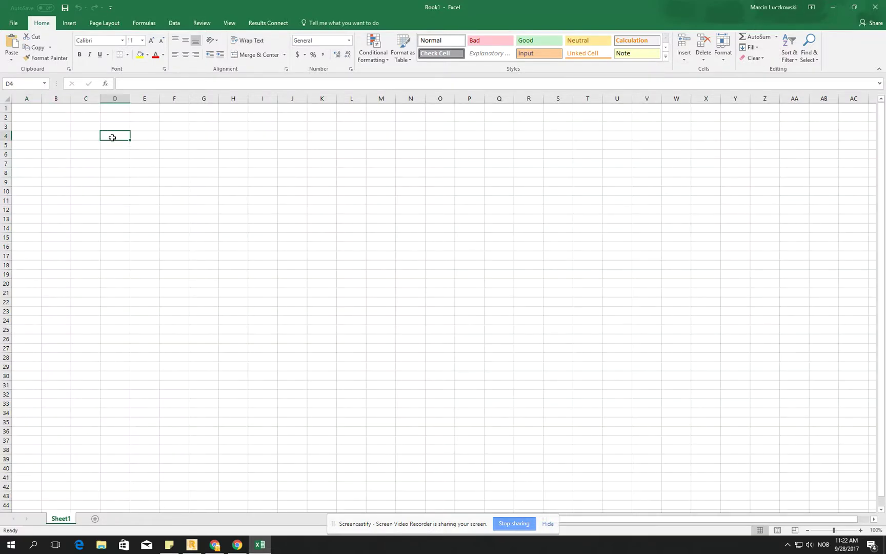
{"action": "type", "text": "0,082"}
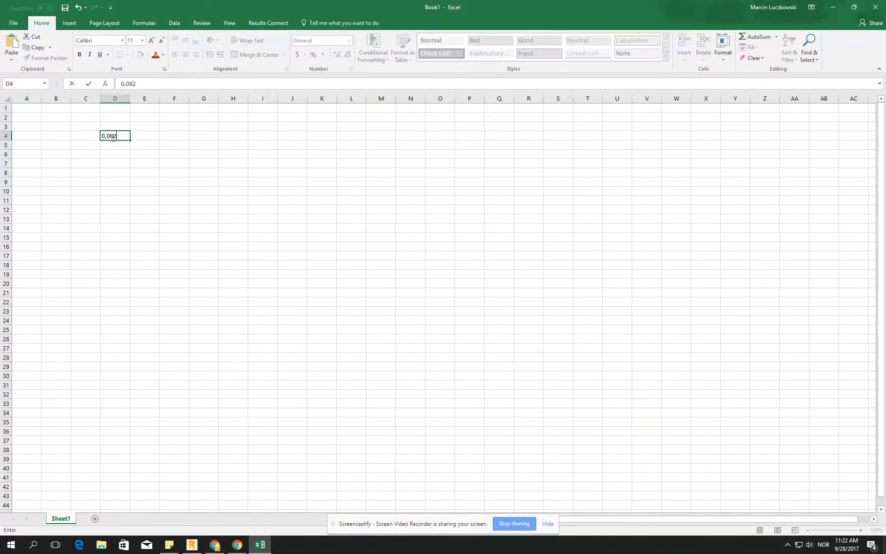
{"action": "key", "text": "Return"}
Step: Enter the headings STRESS in D3 and NUMBER OF ELEMENTS in C3
{"action": "key", "text": "Left"}
{"action": "key", "text": "Right"}
{"action": "key", "text": "Right"}
{"action": "key", "text": "Up"}
{"action": "key", "text": "Up"}
{"action": "key", "text": "Left"}
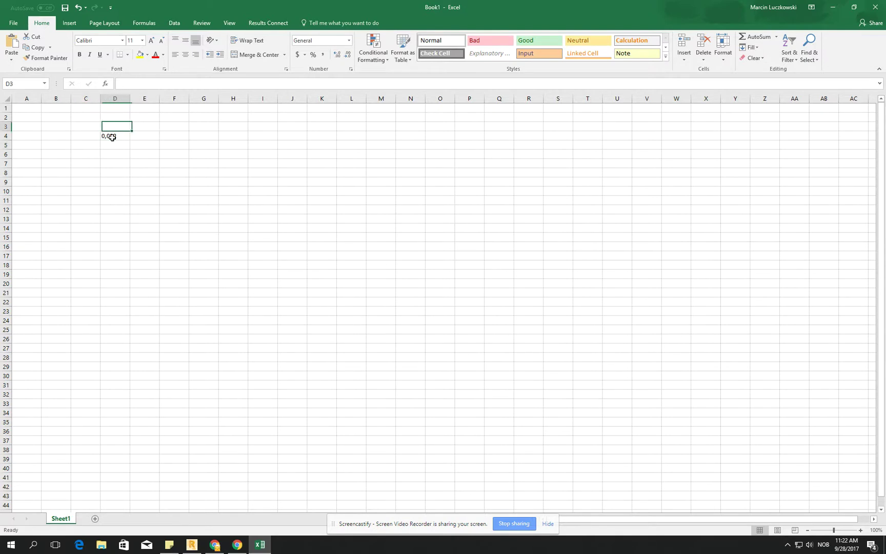
{"action": "type", "text": "STRESS"}
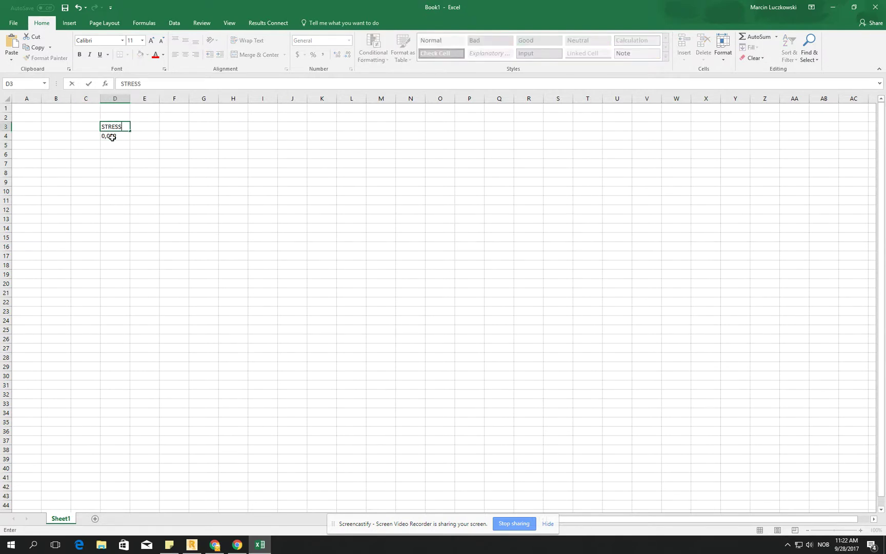
{"action": "key", "text": "Left"}
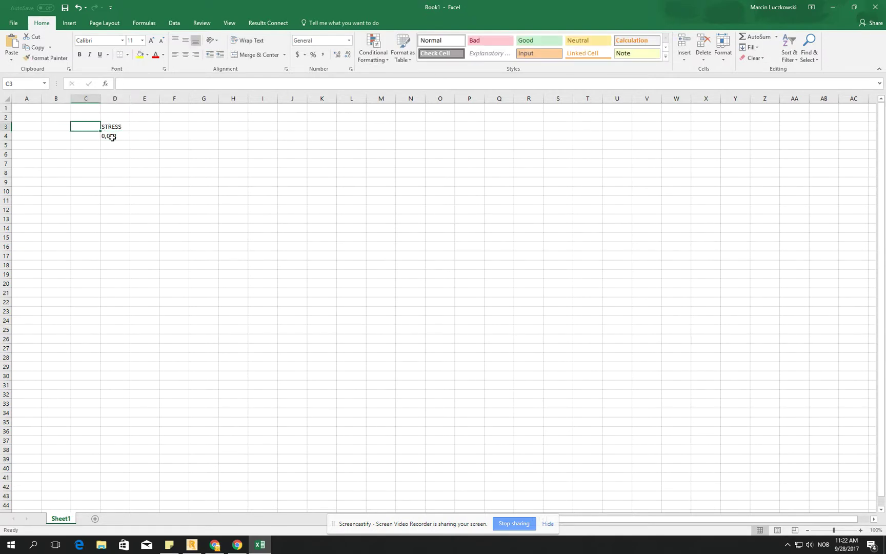
{"action": "type", "text": "NUMBER OF ELEMENT"}
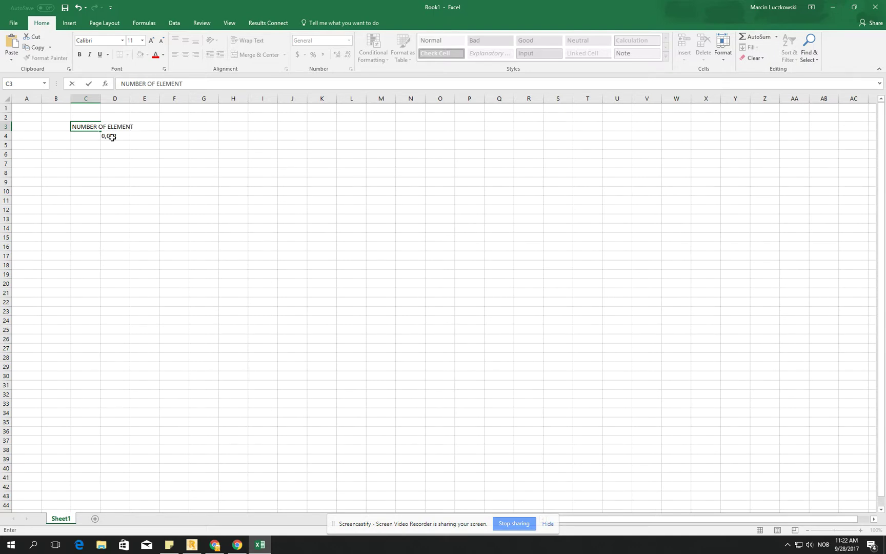
{"action": "key", "text": "Return"}
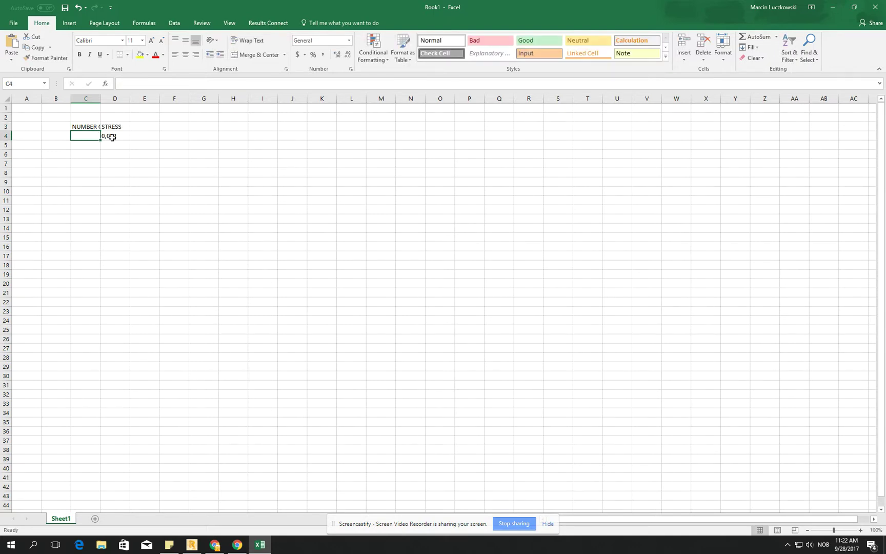
Step: Widen columns C and D to fit the headings, then rerun the Robot calculations
{"action": "left_click_drag", "start_coordinate": [109, 126], "coordinate": [129, 98]}
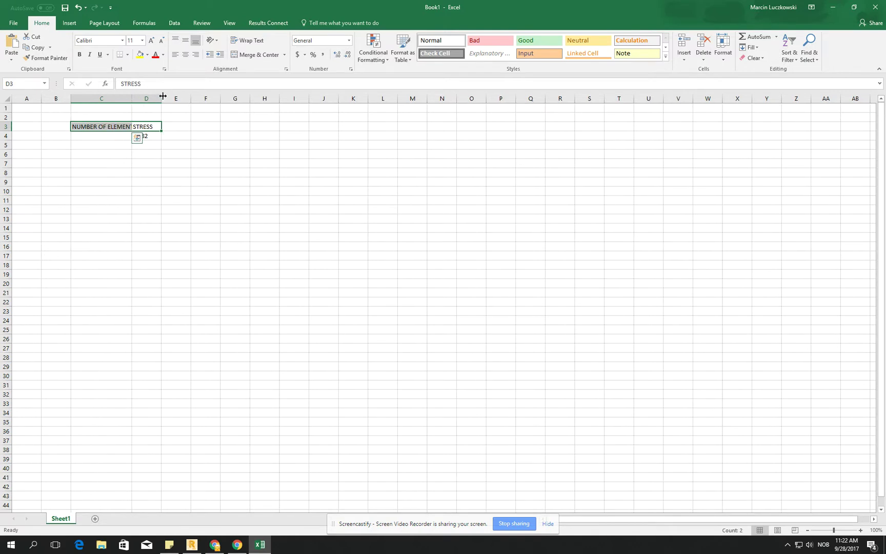
{"action": "left_click", "coordinate": [149, 100], "text": "shift"}
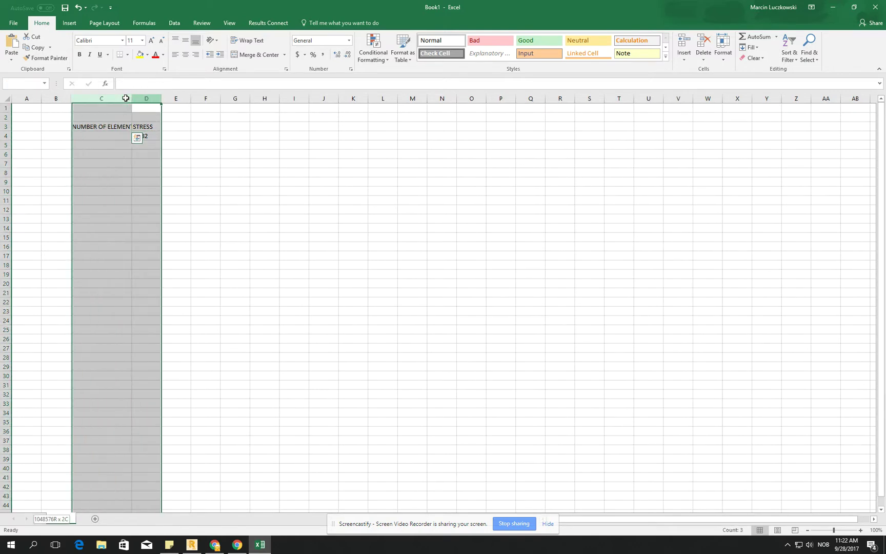
{"action": "left_click", "coordinate": [165, 99]}
{"action": "left_click_drag", "start_coordinate": [151, 98], "coordinate": [175, 98]}
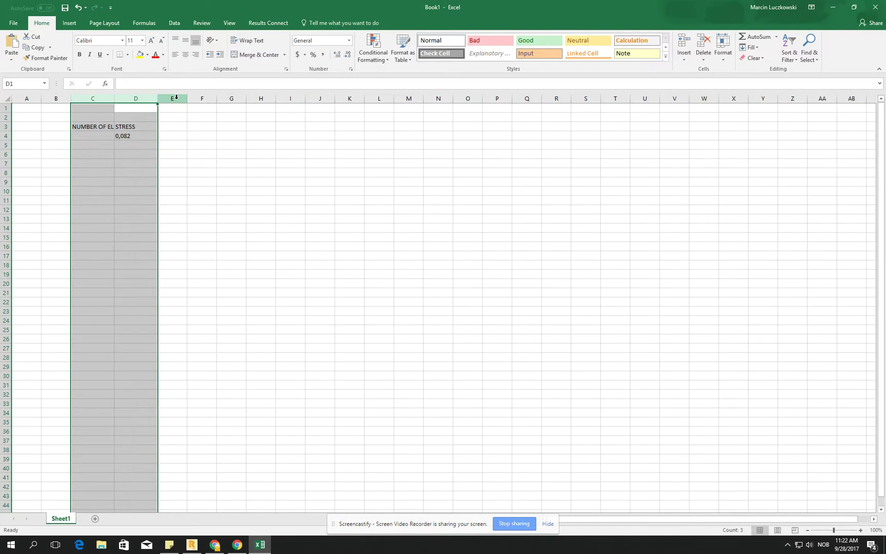
{"action": "left_click", "coordinate": [111, 113]}
{"action": "left_click_drag", "start_coordinate": [114, 96], "coordinate": [152, 95]}
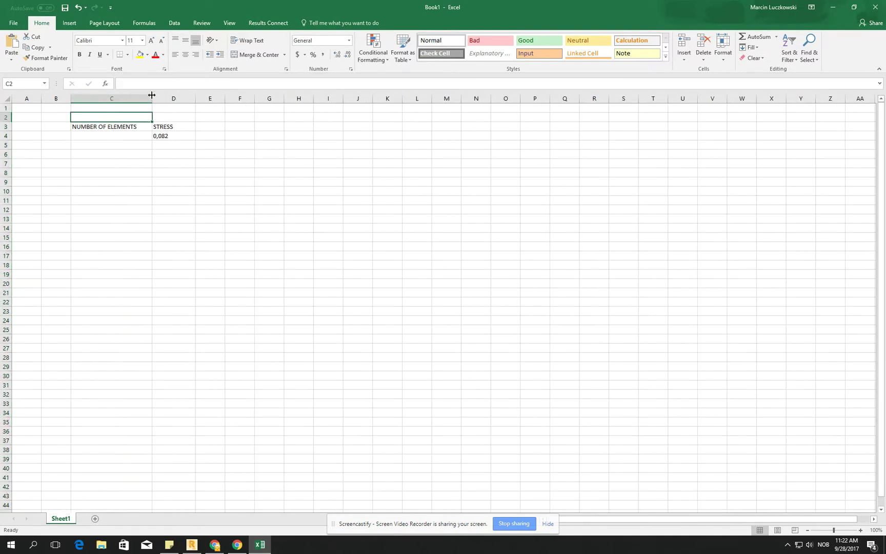
{"action": "left_click", "coordinate": [127, 136]}
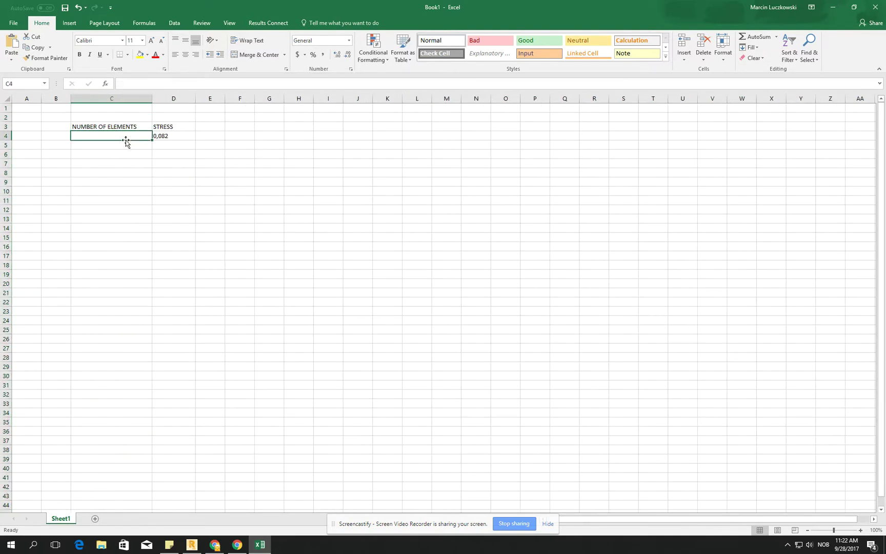
{"action": "left_click", "coordinate": [833, 7]}
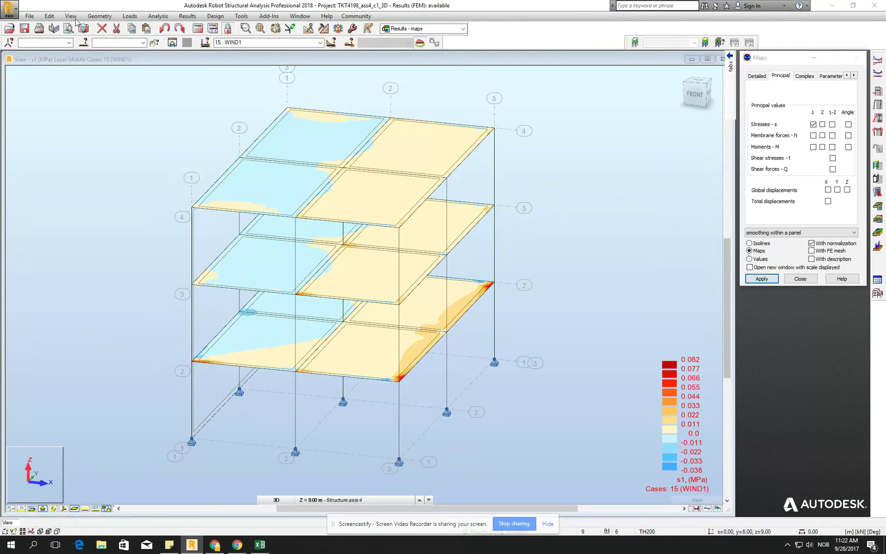
{"action": "left_click", "coordinate": [213, 28]}
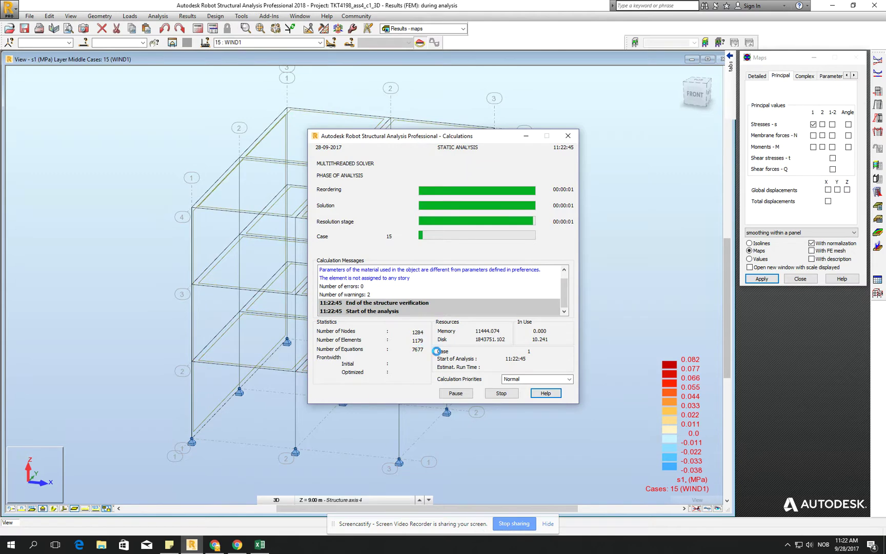
Step: Record 1179 elements in cell C4
{"action": "left_click", "coordinate": [259, 543]}
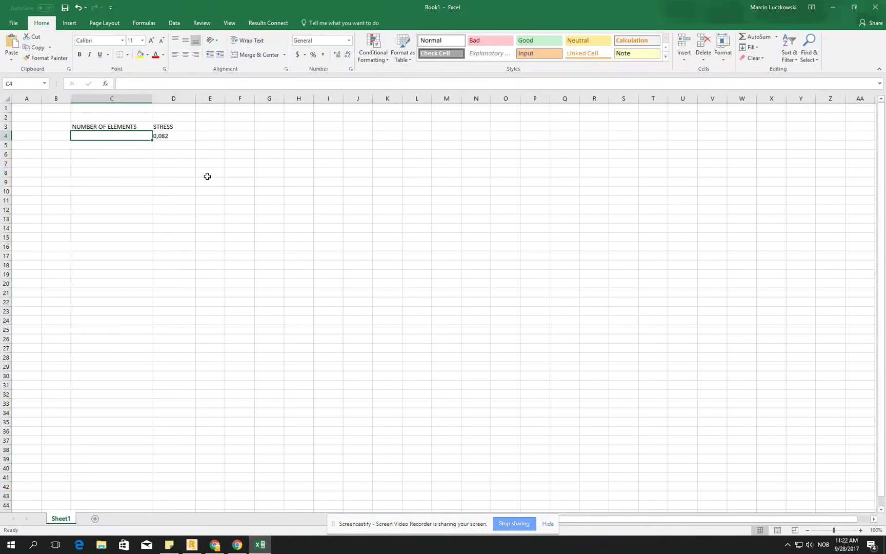
{"action": "type", "text": "1179"}
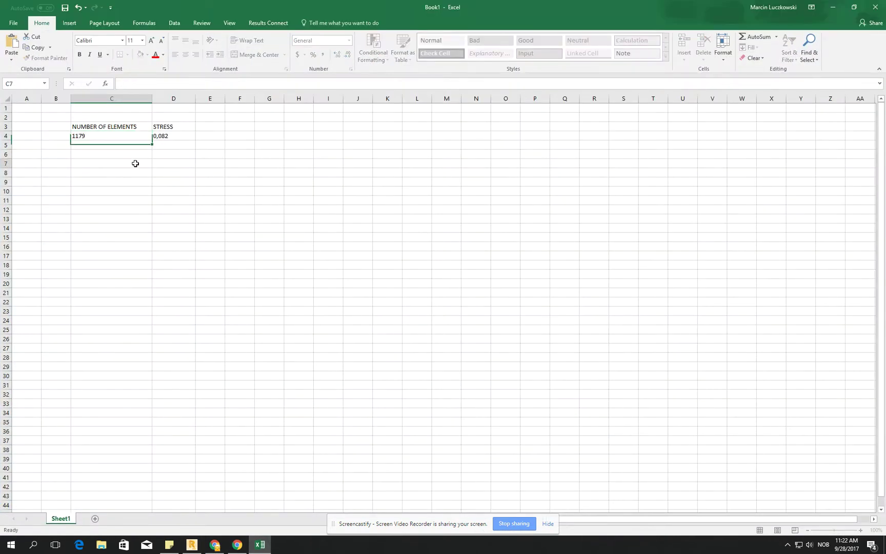
{"action": "left_click", "coordinate": [134, 163]}
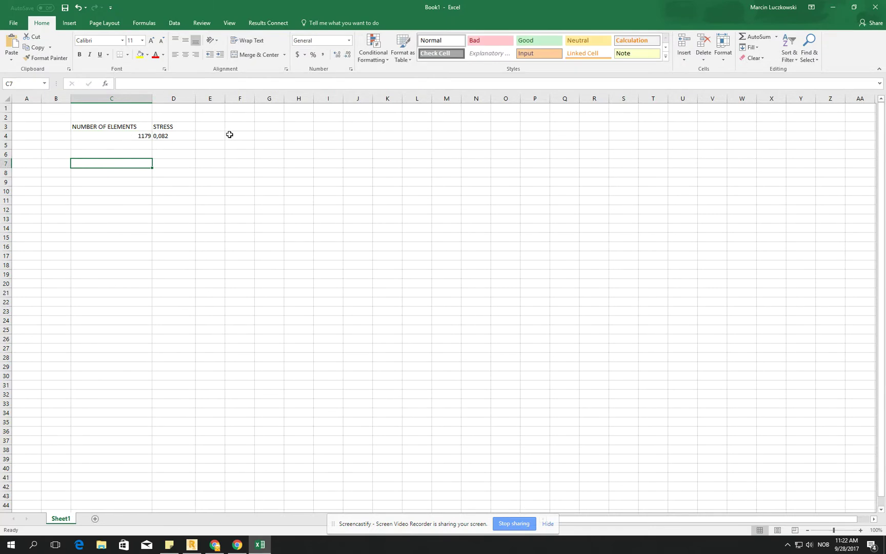
Step: Rename the D3 heading to STRESS 11 and return to Robot
{"action": "double_click", "coordinate": [186, 124]}
{"action": "type", "text": "11"}
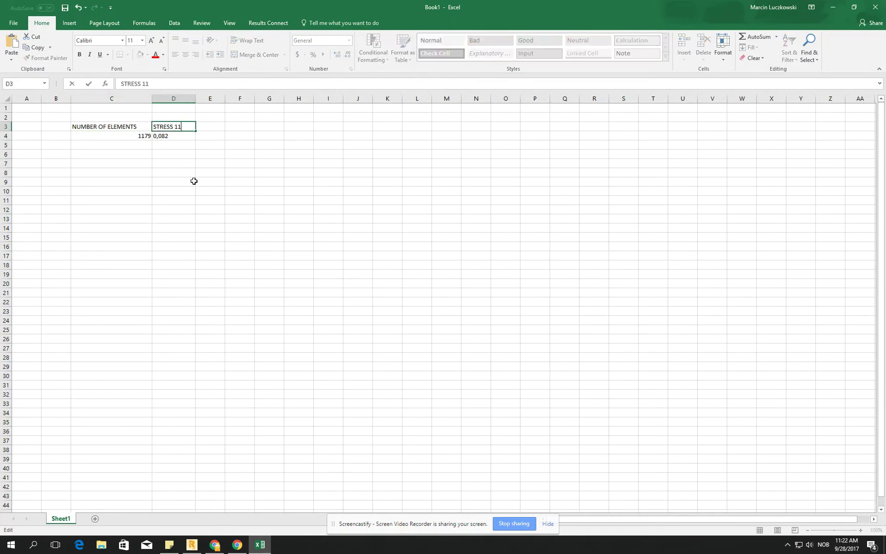
{"action": "key", "text": "Return"}
{"action": "left_click", "coordinate": [179, 154]}
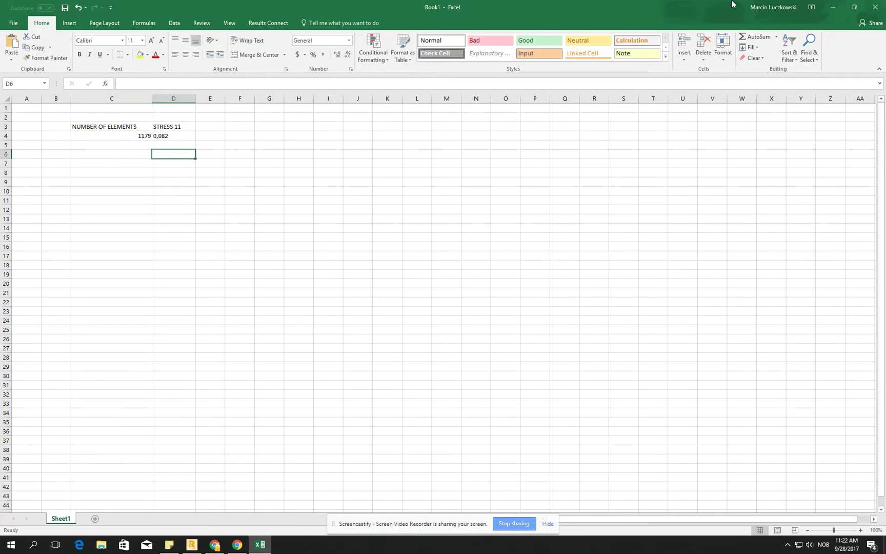
{"action": "left_click", "coordinate": [832, 7]}
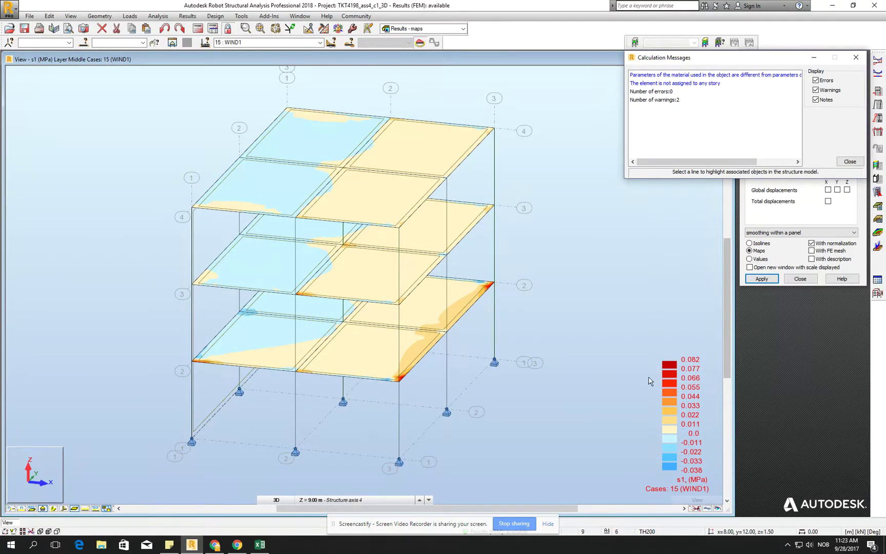
{"action": "left_click", "coordinate": [257, 546]}
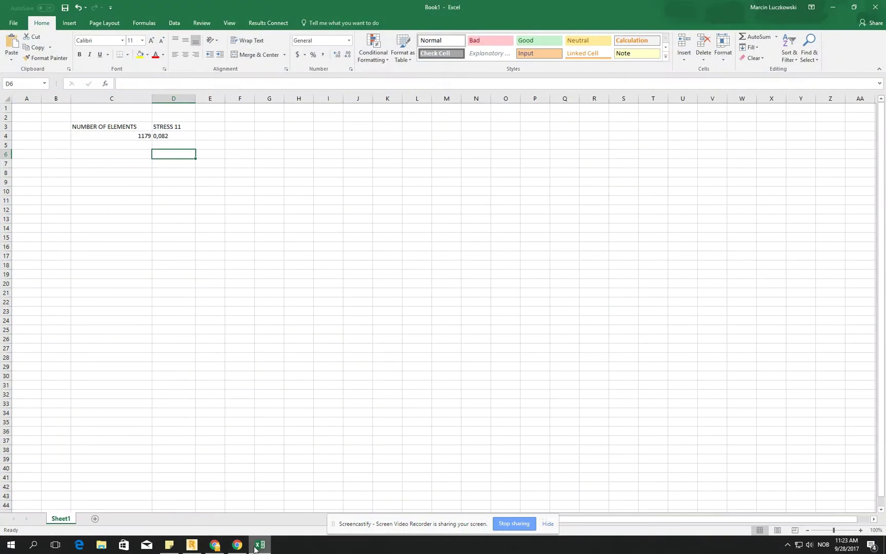
{"action": "left_click", "coordinate": [257, 546]}
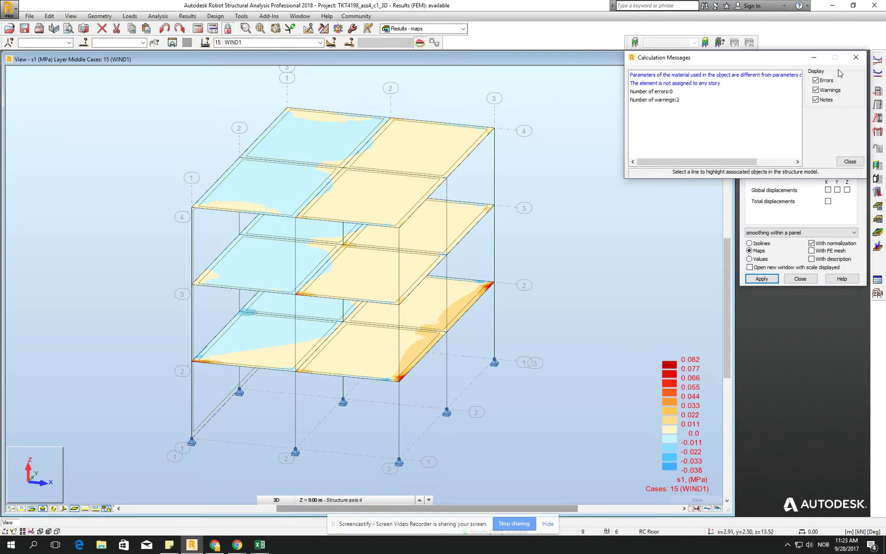
Step: Close the calculation messages and show the finite element mesh on the s1 map
{"action": "left_click", "coordinate": [856, 57]}
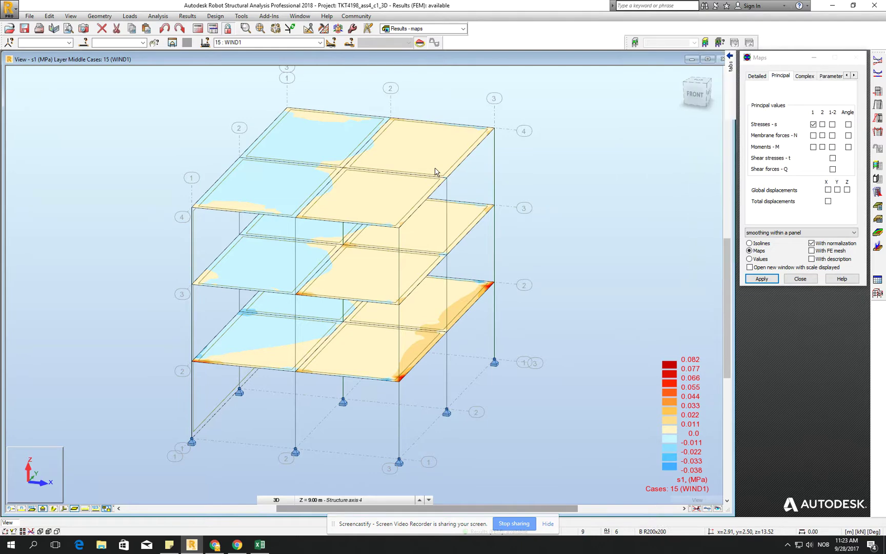
{"action": "left_click", "coordinate": [833, 252]}
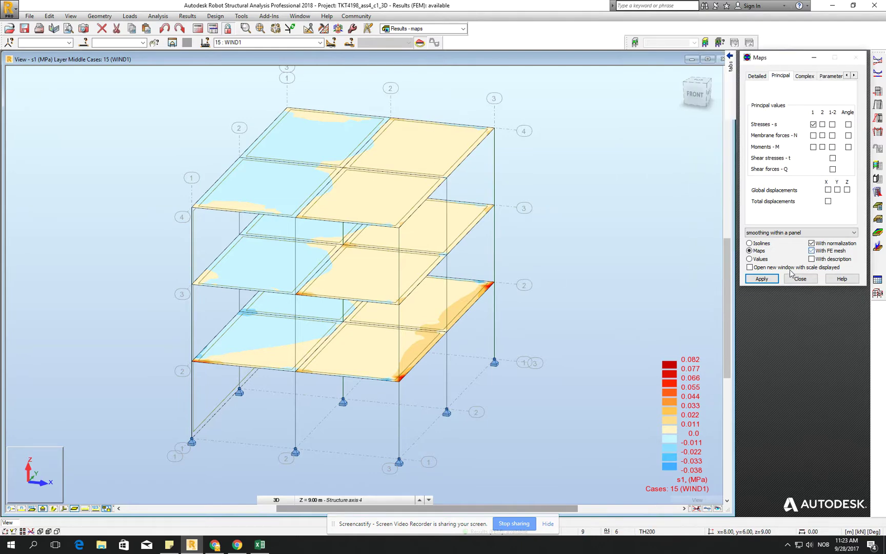
{"action": "left_click", "coordinate": [763, 278]}
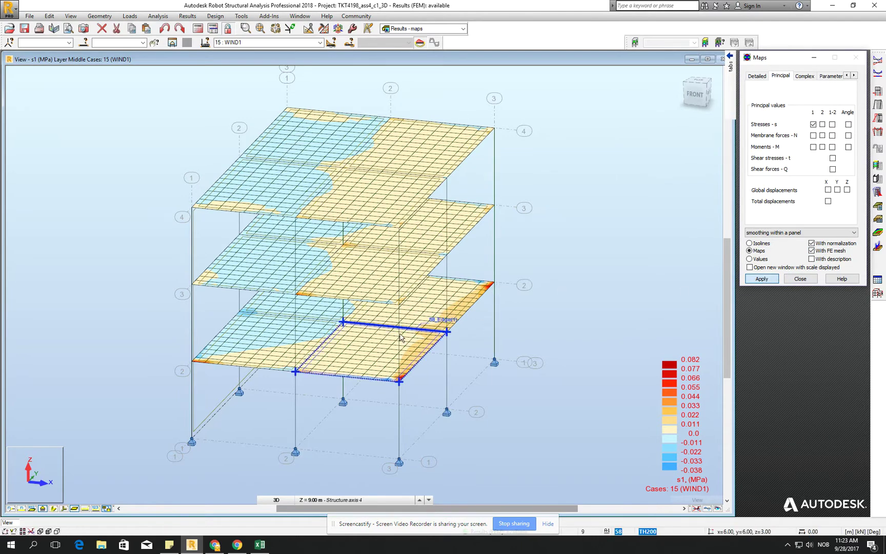
{"action": "middle_click_drag", "start_coordinate": [420, 359], "coordinate": [378, 354], "text": "shift"}
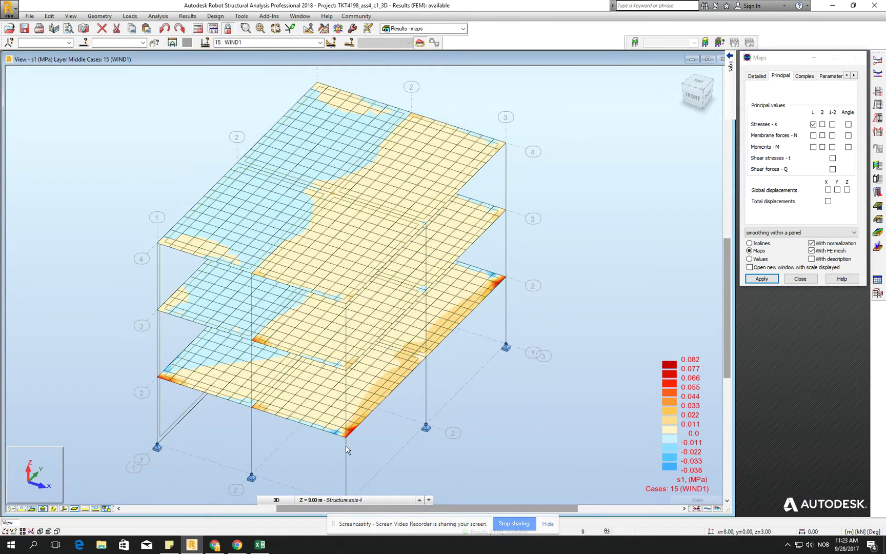
Step: Label each mesh element with its stress value and view the slab from the top
{"action": "scroll", "coordinate": [345, 441], "scroll_direction": "up", "scroll_amount": 5}
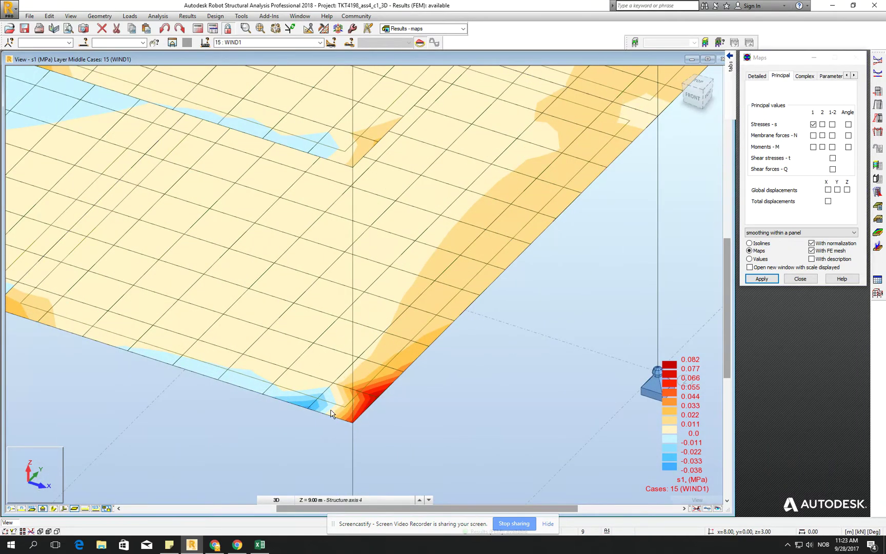
{"action": "left_click", "coordinate": [811, 259]}
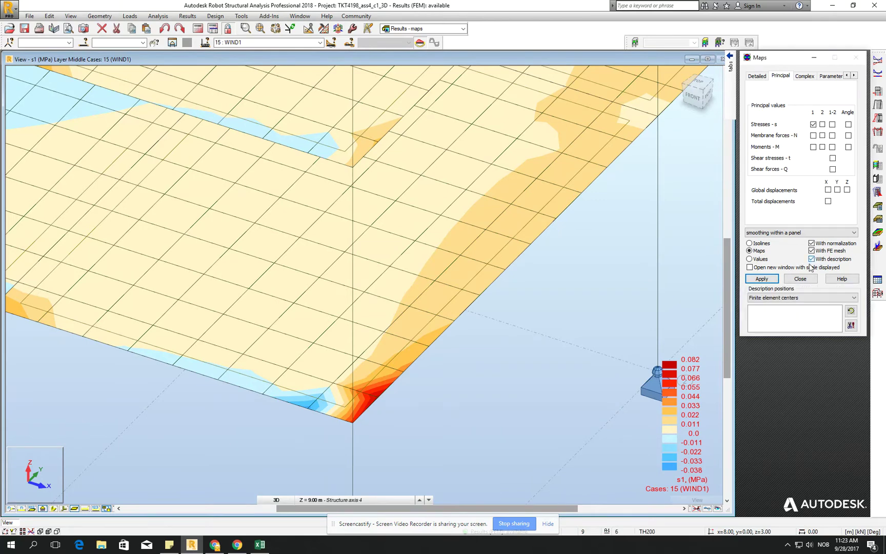
{"action": "left_click", "coordinate": [762, 279]}
{"action": "scroll", "coordinate": [434, 255], "scroll_direction": "down", "scroll_amount": 3}
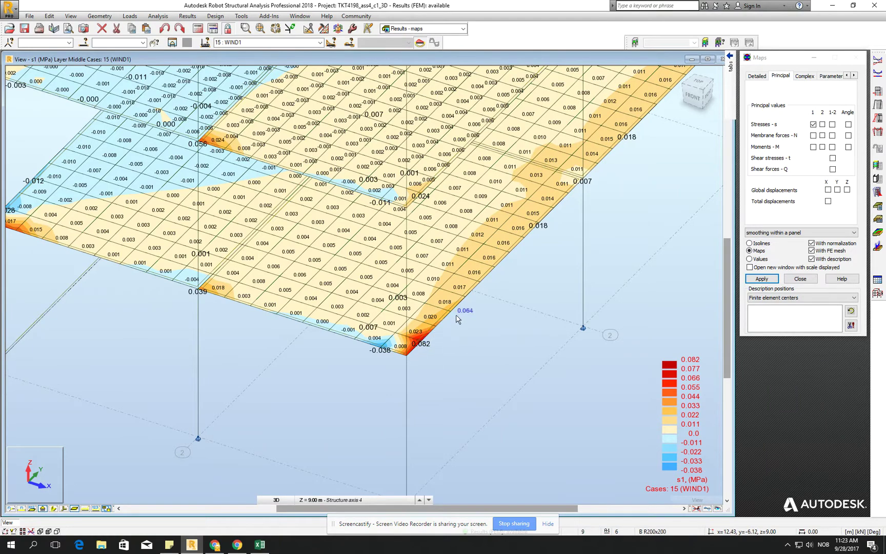
{"action": "middle_click_drag", "start_coordinate": [446, 333], "coordinate": [589, 195], "text": "shift"}
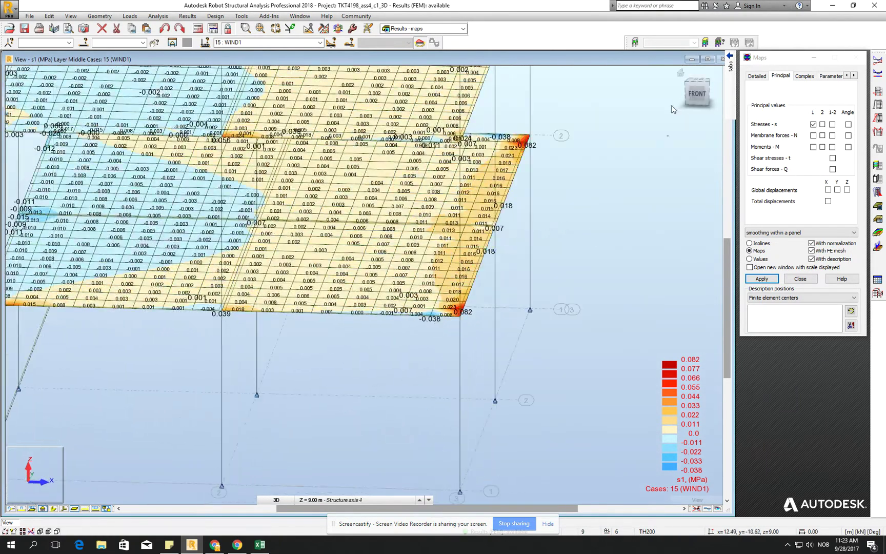
{"action": "left_click", "coordinate": [698, 82]}
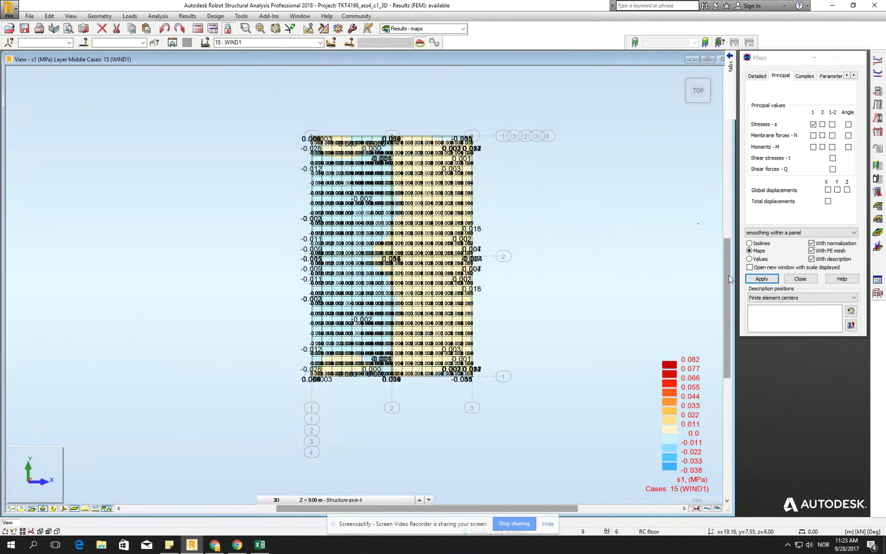
Step: Open the section plane options and the workspace layouts list
{"action": "left_click", "coordinate": [695, 509]}
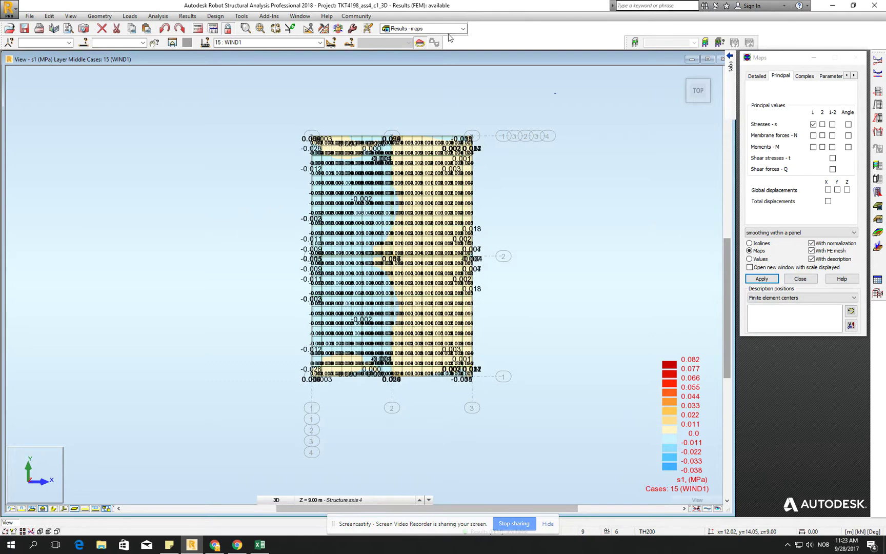
{"action": "left_click", "coordinate": [446, 29]}
{"action": "left_click", "coordinate": [445, 29]}
{"action": "left_click", "coordinate": [445, 29]}
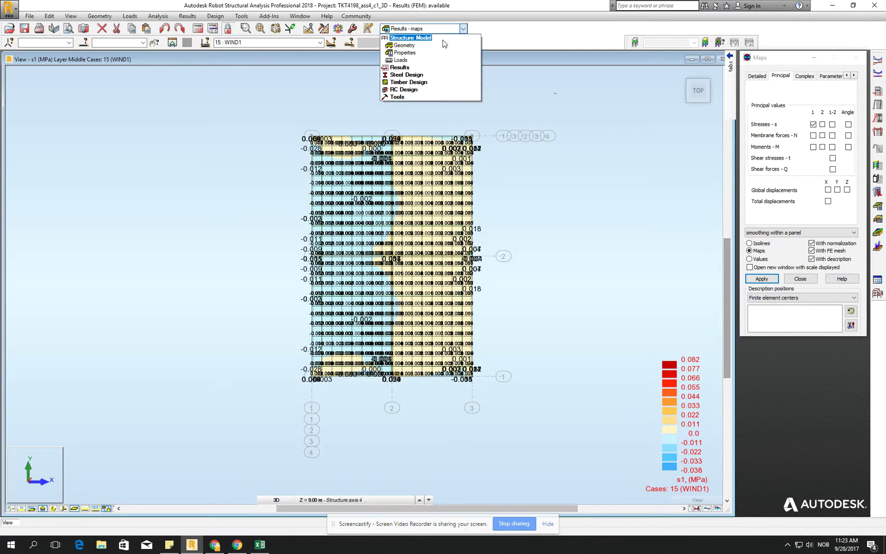
Step: Return to the Geometry layout and close the diagram settings
{"action": "left_click", "coordinate": [404, 46]}
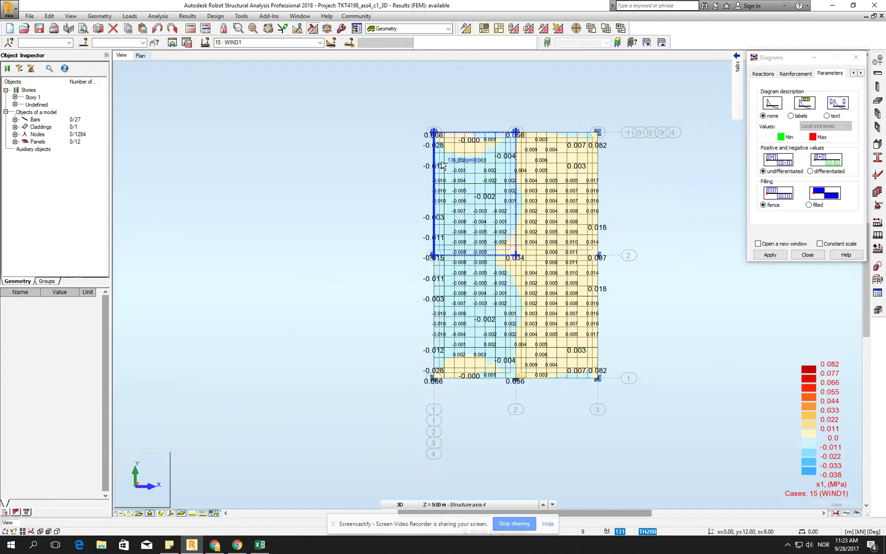
{"action": "left_click", "coordinate": [807, 255]}
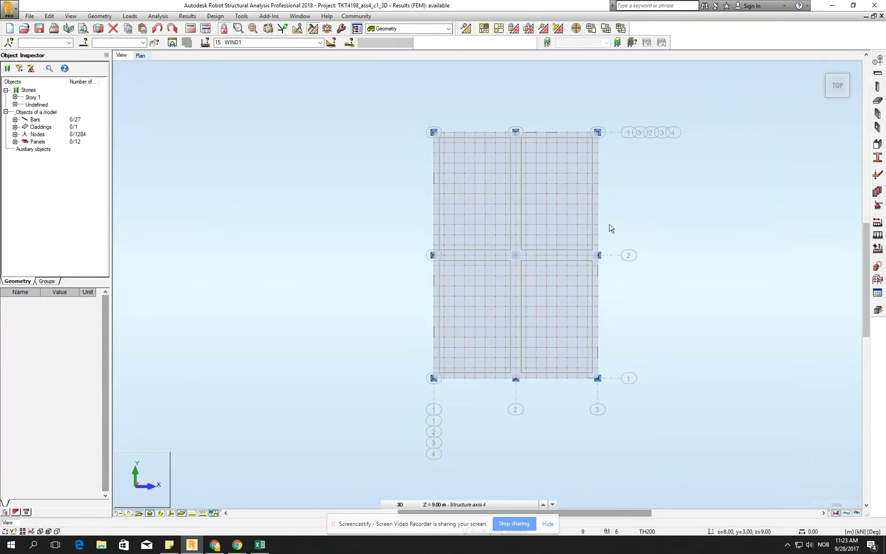
{"action": "middle_click_drag", "start_coordinate": [647, 156], "coordinate": [582, 154]}
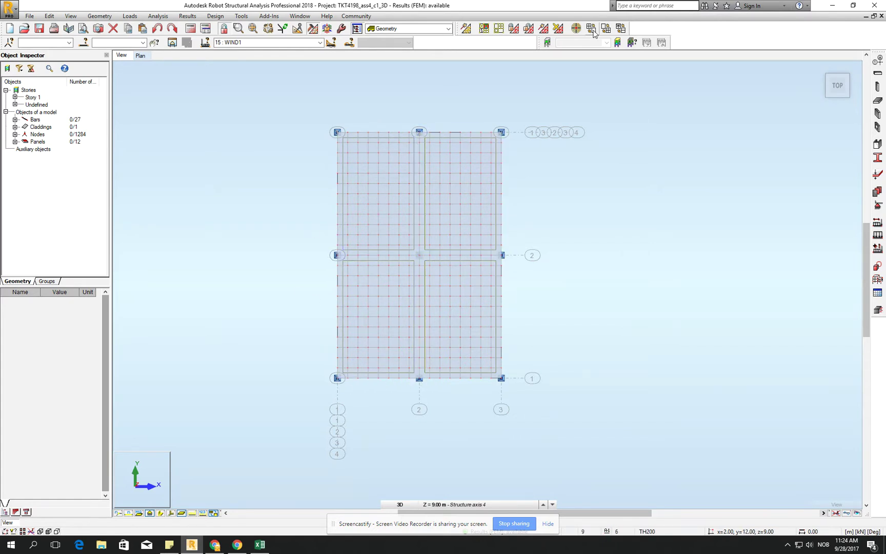
Step: Window-select bars and nodes along the slab edges, middle column line and axes 1 and 2: 27 bars, 744 nodes
{"action": "left_click_drag", "start_coordinate": [499, 160], "coordinate": [601, 437]}
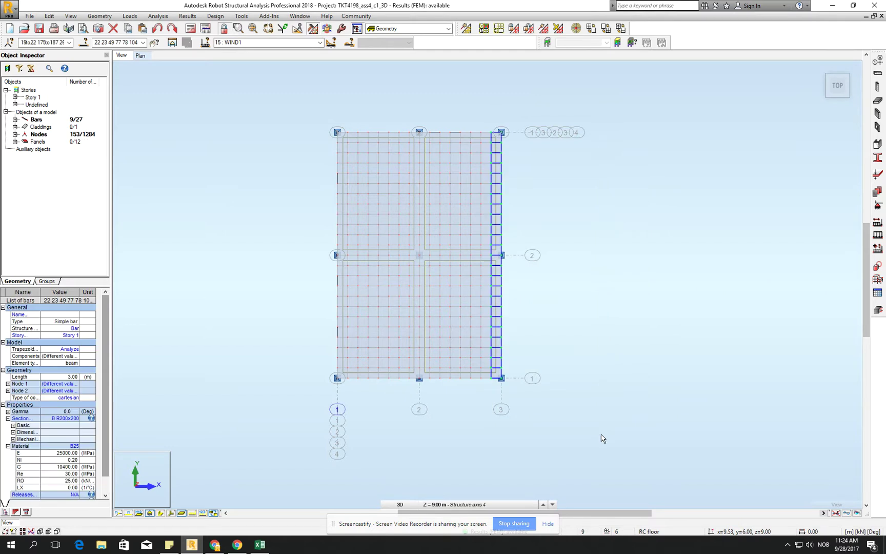
{"action": "left_click_drag", "start_coordinate": [300, 108], "coordinate": [548, 146]}
{"action": "left_click_drag", "start_coordinate": [358, 86], "coordinate": [349, 427]}
{"action": "left_click_drag", "start_coordinate": [311, 81], "coordinate": [352, 510]}
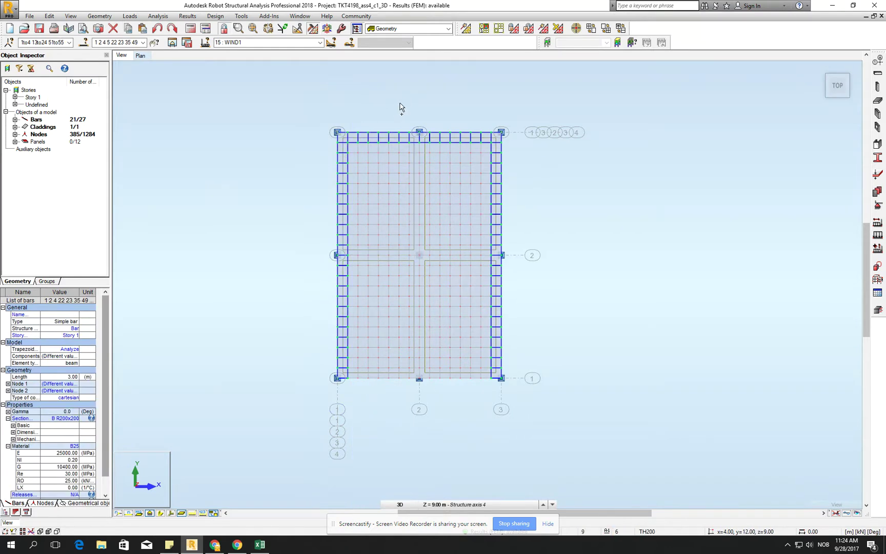
{"action": "left_click_drag", "start_coordinate": [400, 102], "coordinate": [430, 446]}
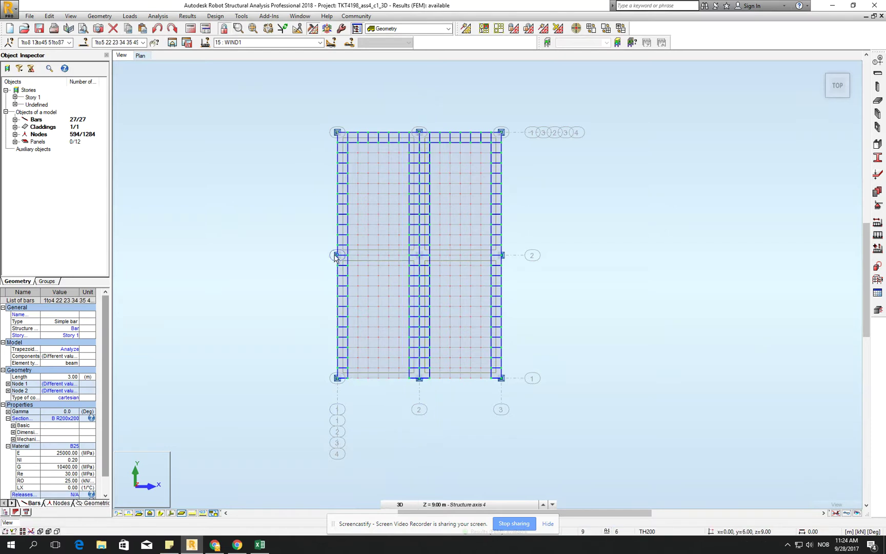
{"action": "left_click_drag", "start_coordinate": [317, 249], "coordinate": [545, 276]}
{"action": "left_click_drag", "start_coordinate": [316, 241], "coordinate": [570, 258]}
{"action": "left_click_drag", "start_coordinate": [322, 363], "coordinate": [574, 404]}
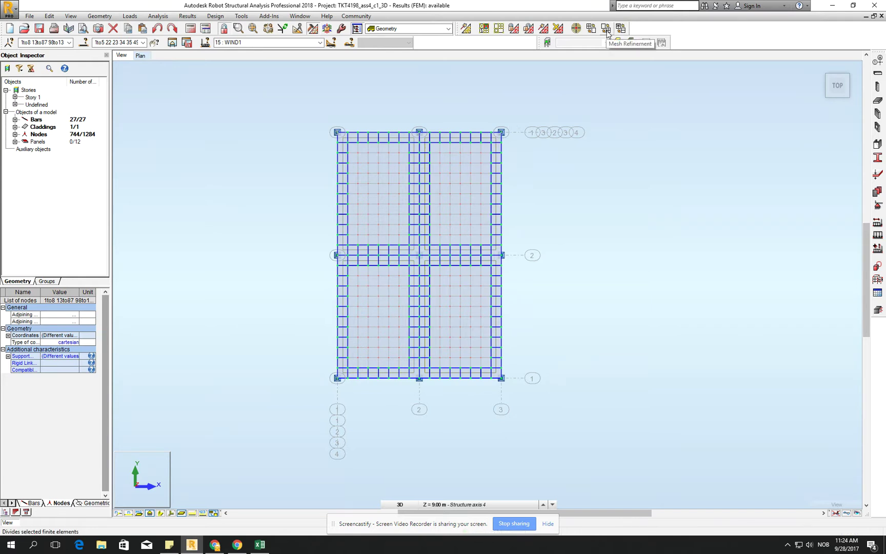
Step: Apply Double mesh refinement to the selected slab elements, raising the mesh to 3228 nodes
{"action": "left_click", "coordinate": [606, 33]}
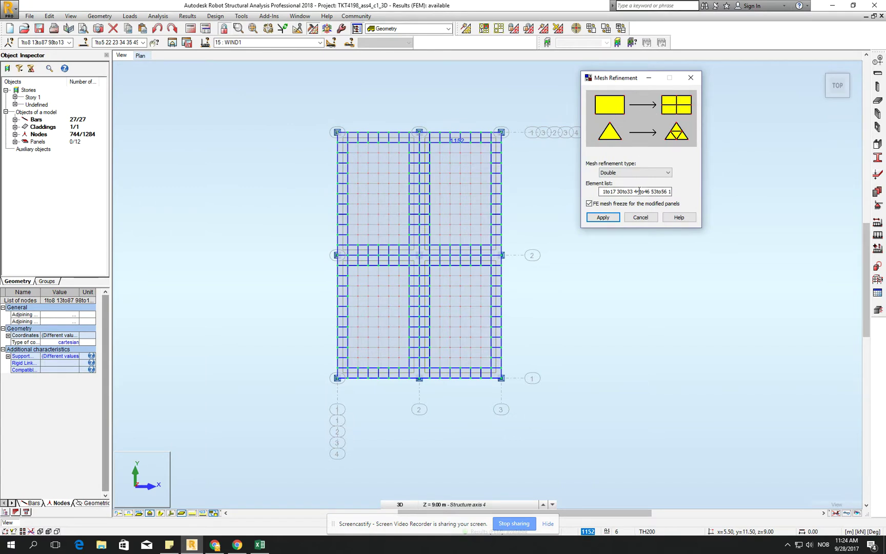
{"action": "left_click", "coordinate": [637, 172]}
{"action": "left_click", "coordinate": [638, 187]}
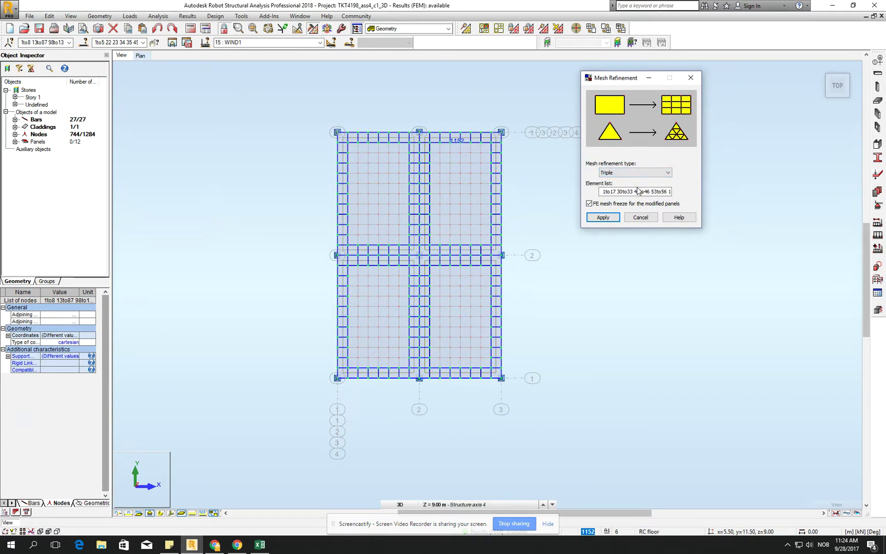
{"action": "left_click", "coordinate": [627, 174]}
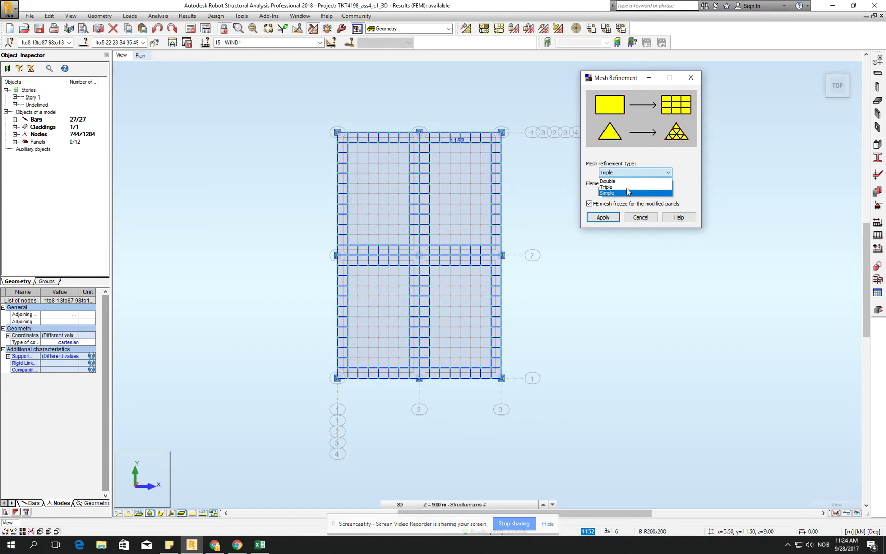
{"action": "left_click", "coordinate": [627, 193]}
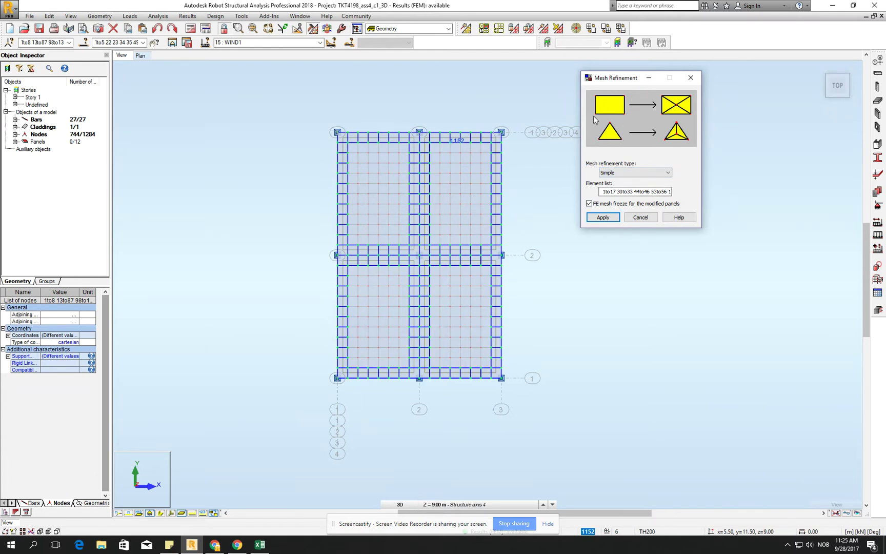
{"action": "left_click", "coordinate": [615, 173]}
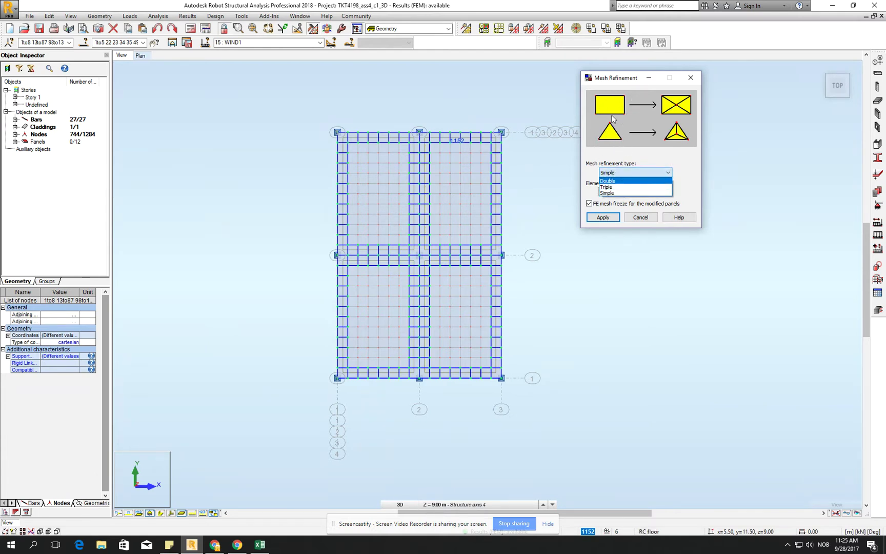
{"action": "left_click", "coordinate": [609, 181]}
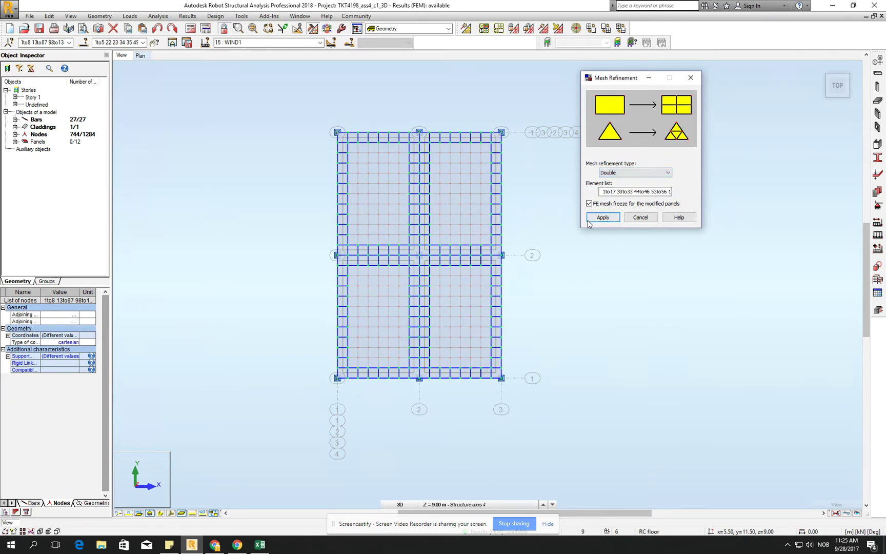
{"action": "left_click", "coordinate": [602, 218]}
{"action": "left_click", "coordinate": [477, 295]}
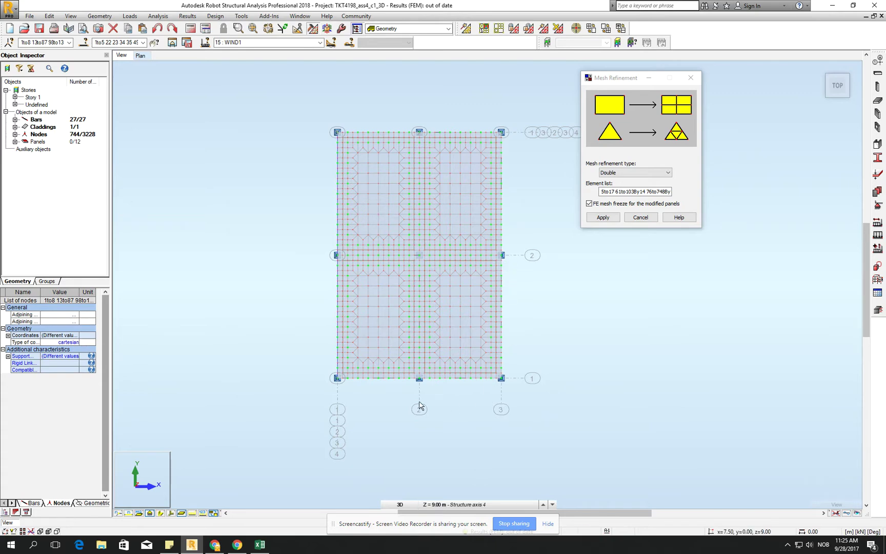
{"action": "left_click", "coordinate": [640, 219]}
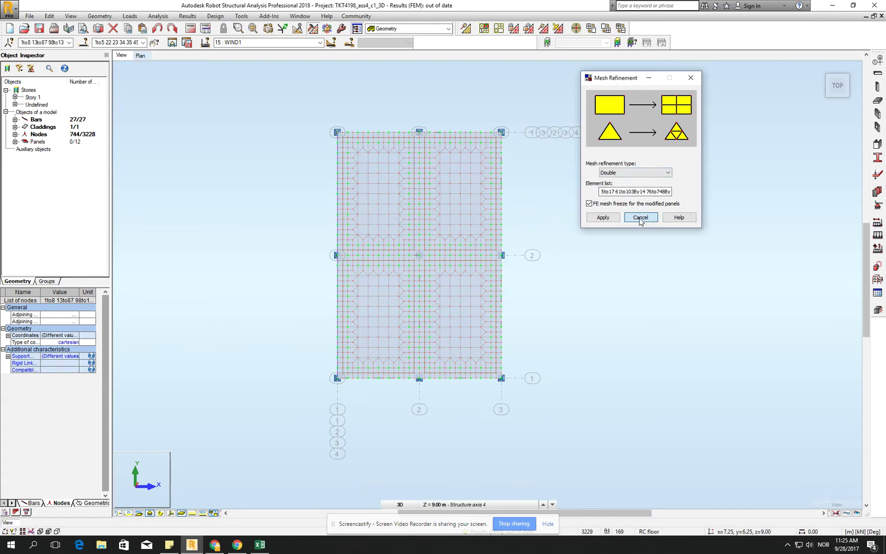
Step: Clear the selection and rerun calculations on the refined model in 3D view
{"action": "left_click", "coordinate": [830, 99]}
{"action": "left_click", "coordinate": [673, 208]}
{"action": "scroll", "coordinate": [551, 284], "scroll_direction": "up", "scroll_amount": 5}
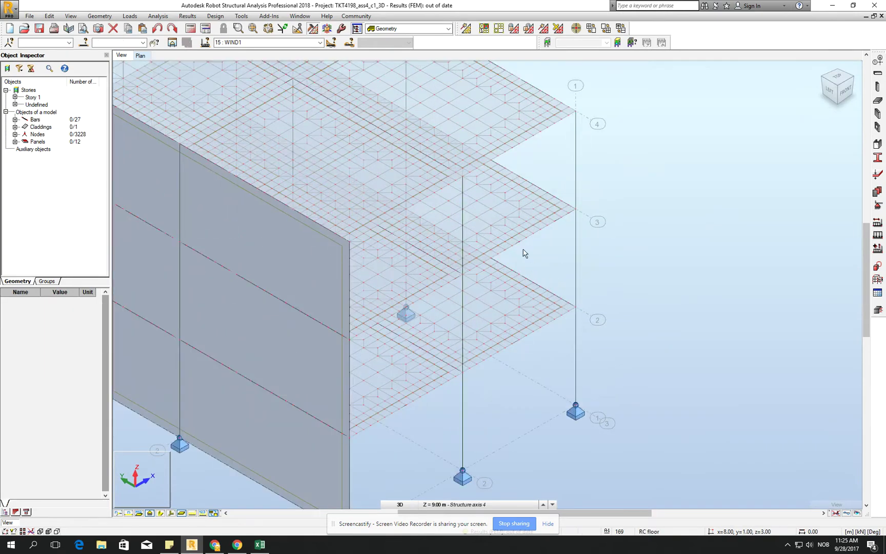
{"action": "middle_click_drag", "start_coordinate": [552, 198], "coordinate": [493, 187], "text": "shift"}
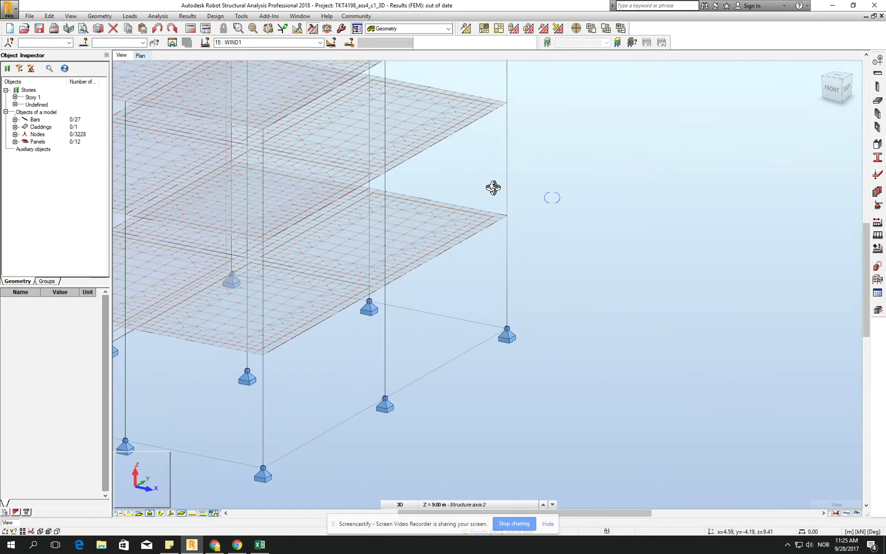
{"action": "scroll", "coordinate": [500, 185], "scroll_direction": "down", "scroll_amount": 6}
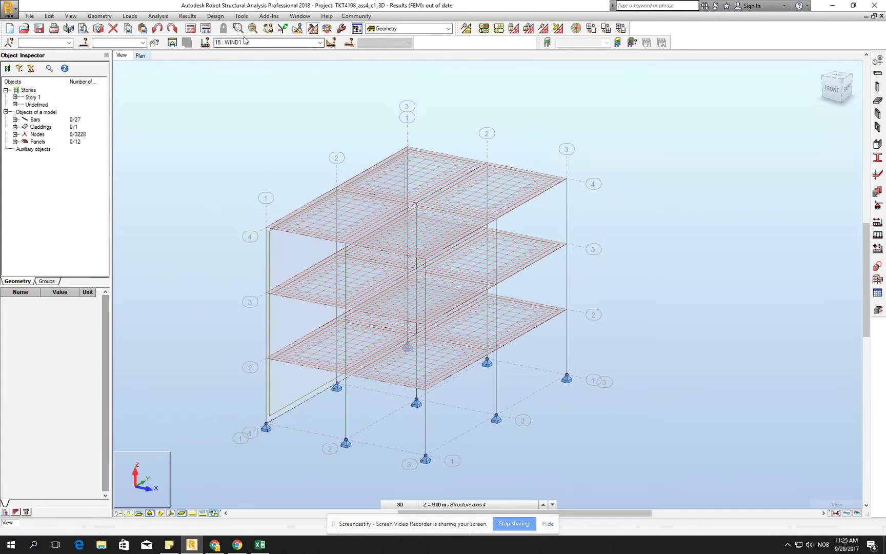
{"action": "left_click", "coordinate": [205, 28]}
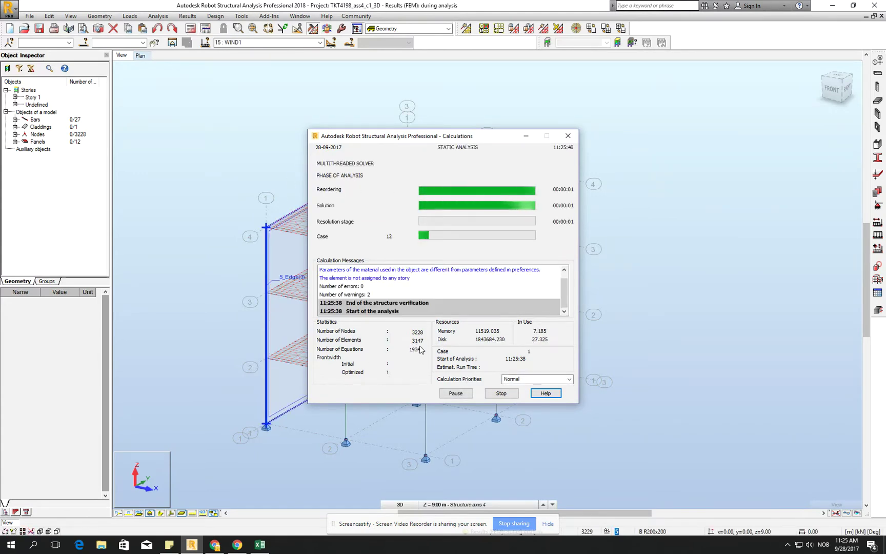
Step: Log the element count 3147 in cell C5 of the Excel table
{"action": "left_click", "coordinate": [259, 544]}
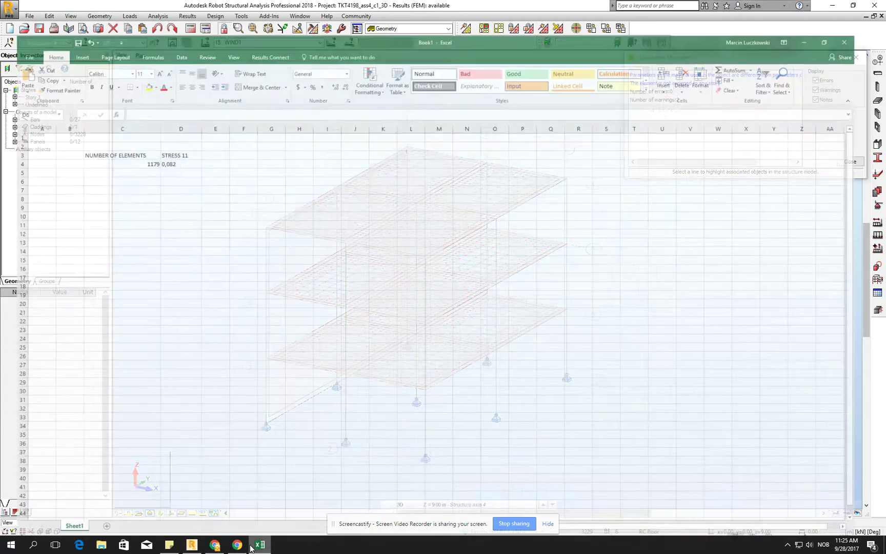
{"action": "left_click", "coordinate": [116, 147]}
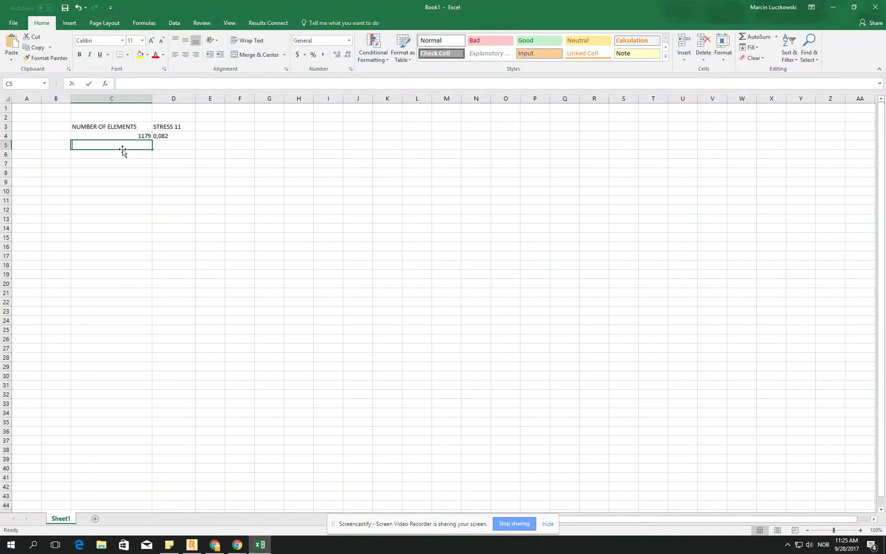
{"action": "type", "text": "3147"}
{"action": "key", "text": "Tab"}
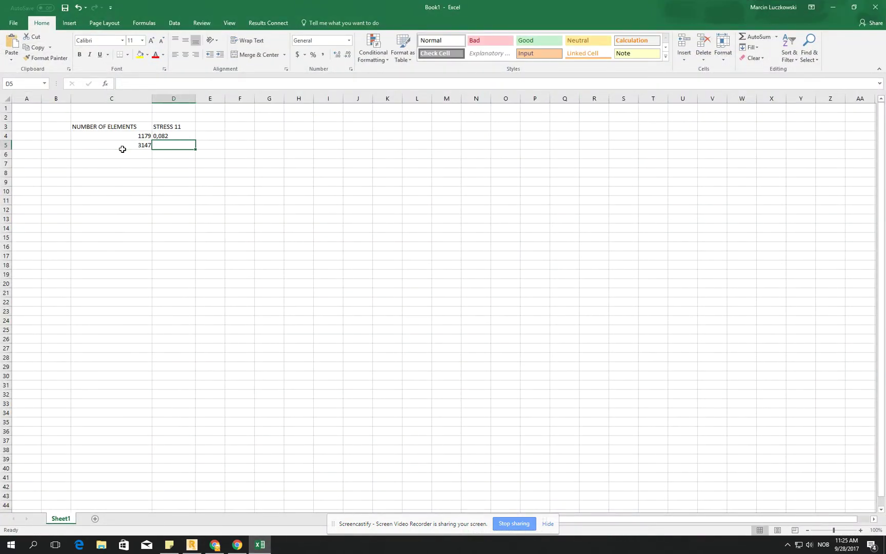
Step: Map principal stress s1 for WIND1 on the refined slabs in Results - maps, peaking near 0.165 MPa
{"action": "left_click", "coordinate": [833, 7]}
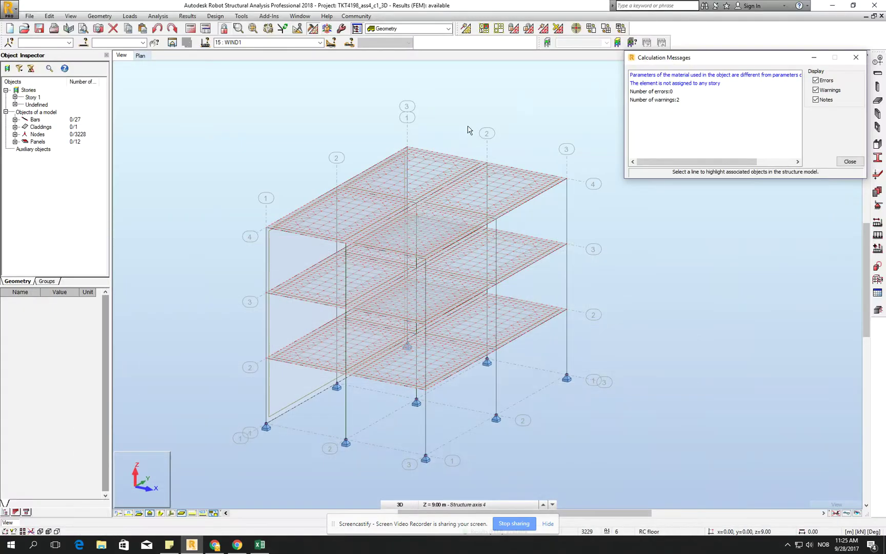
{"action": "left_click", "coordinate": [856, 57]}
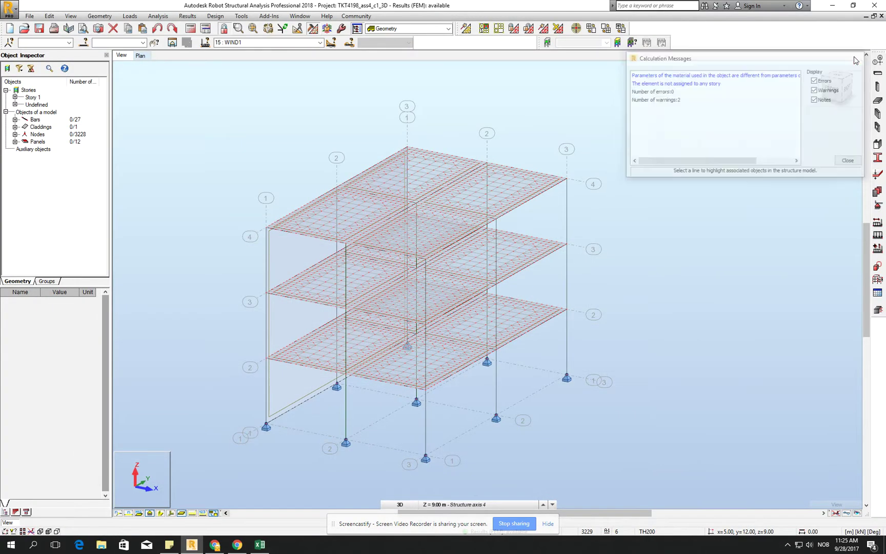
{"action": "left_click", "coordinate": [448, 29]}
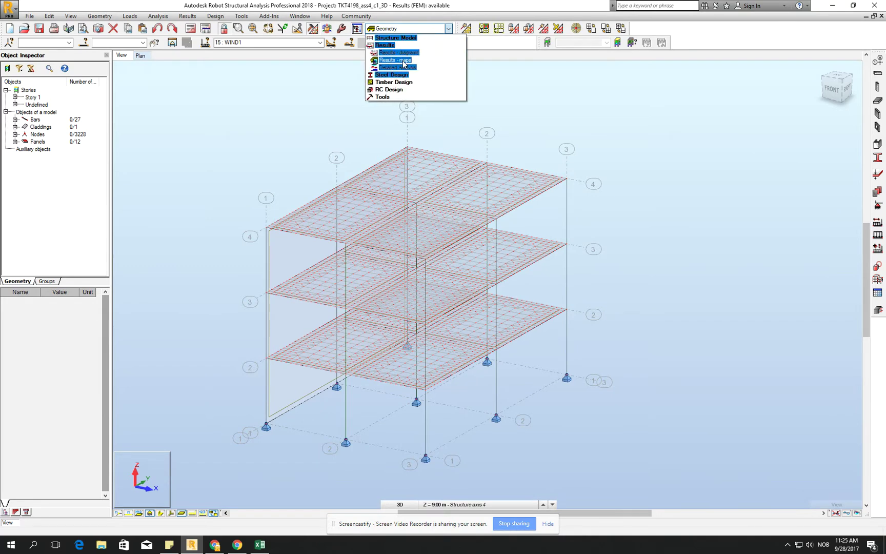
{"action": "left_click", "coordinate": [402, 62]}
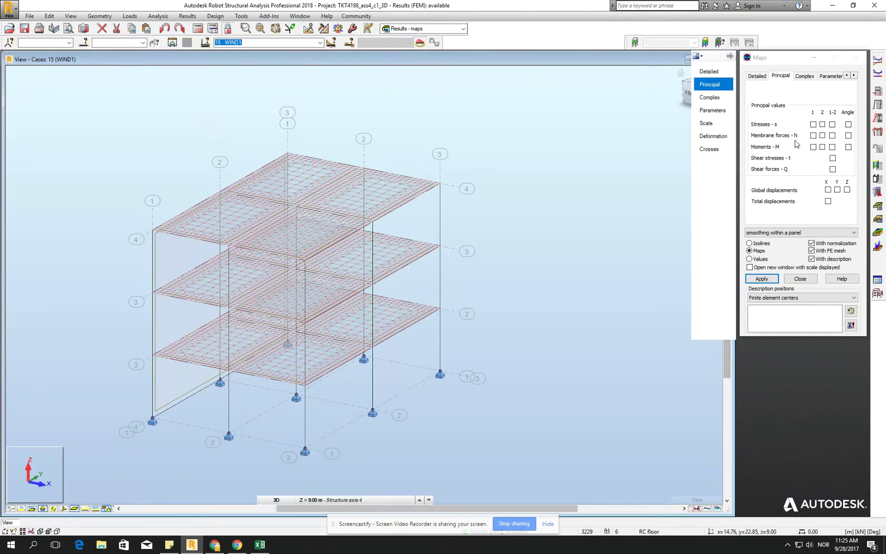
{"action": "left_click", "coordinate": [813, 124]}
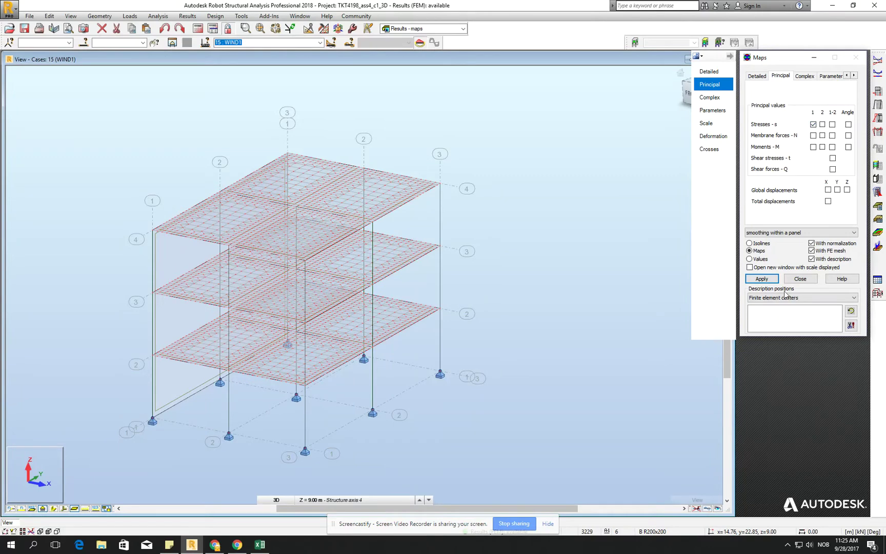
{"action": "left_click", "coordinate": [761, 279]}
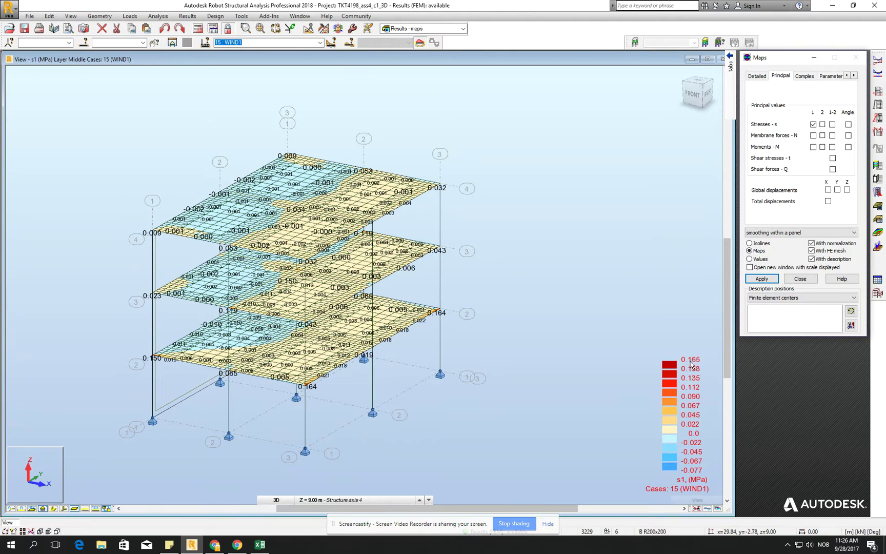
{"action": "middle_click_drag", "start_coordinate": [461, 359], "coordinate": [348, 439], "text": "shift"}
{"action": "scroll", "coordinate": [351, 389], "scroll_direction": "up", "scroll_amount": 5}
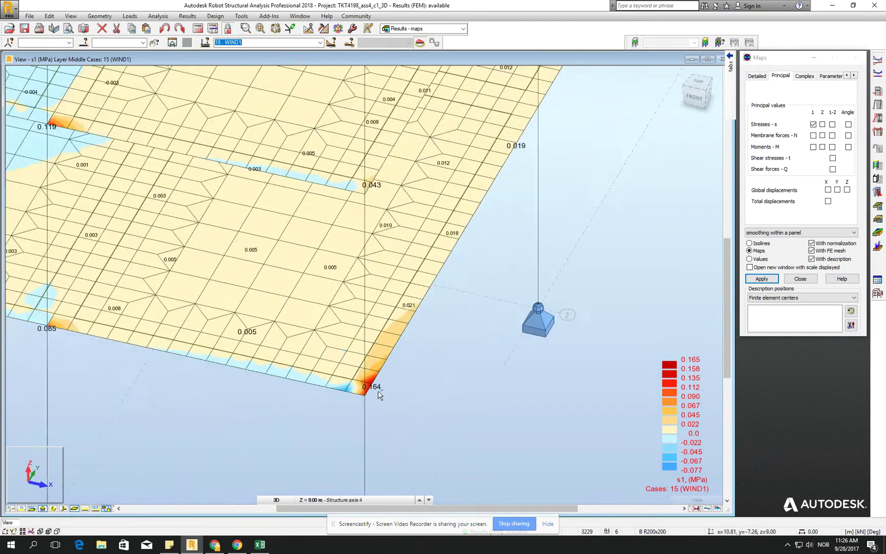
{"action": "left_click", "coordinate": [260, 545]}
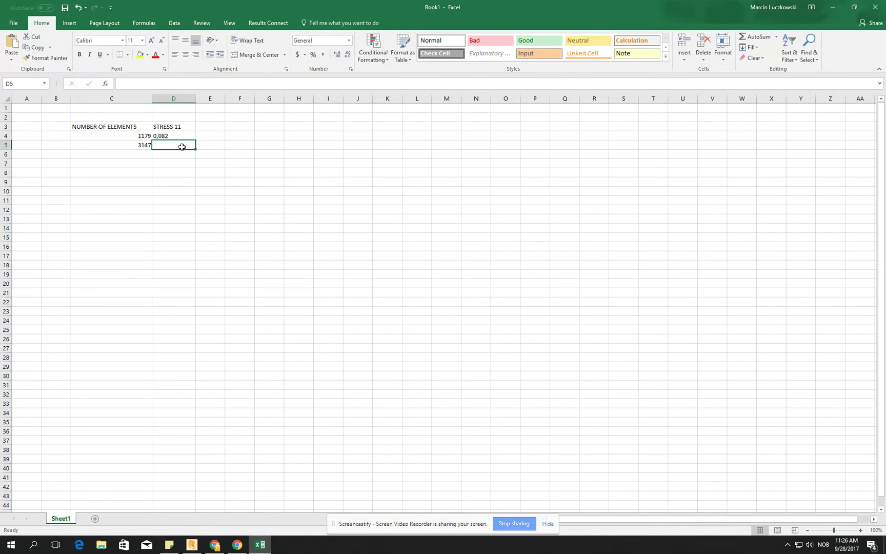
Step: Enter the s1 stress 0,165 in D5 next to the 3147 element count
{"action": "type", "text": "0,"}
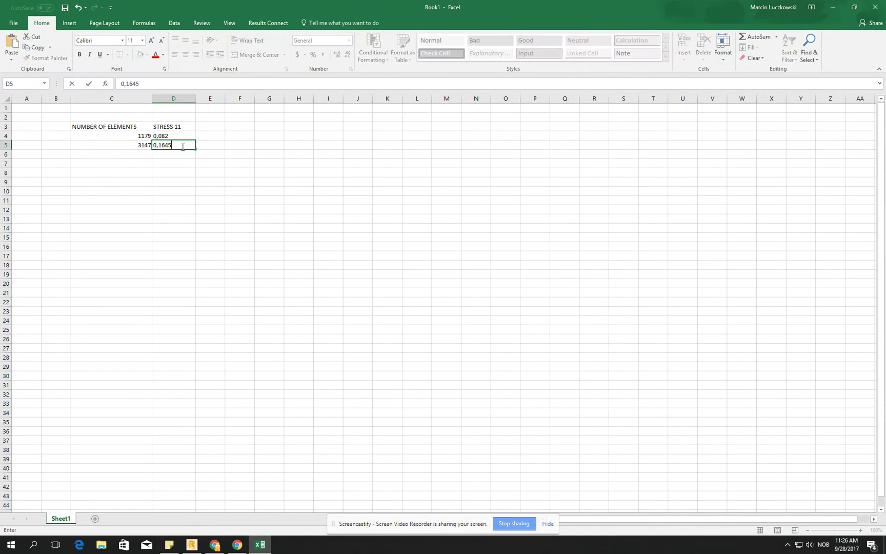
{"action": "type", "text": "165"}
{"action": "key", "text": "Return"}
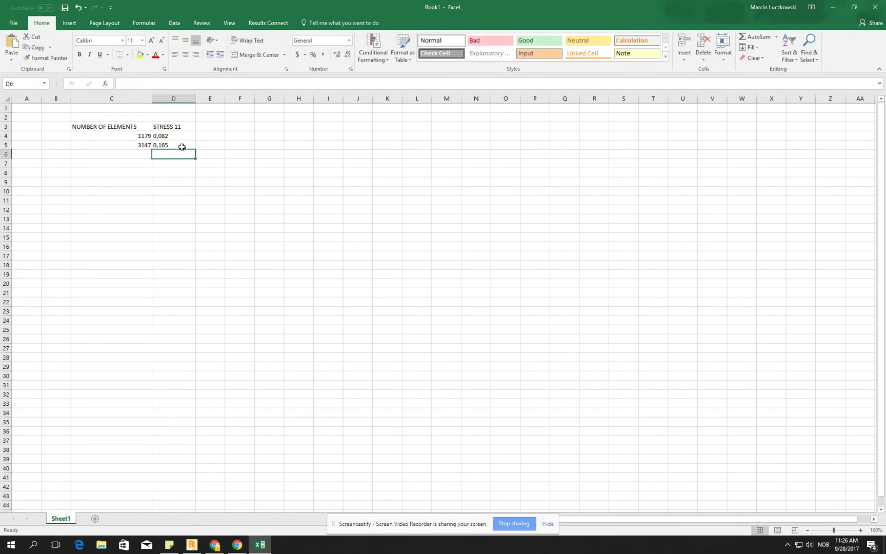
{"action": "key", "text": "Down"}
{"action": "key", "text": "Left"}
{"action": "key", "text": "Left"}
{"action": "key", "text": "Right"}
{"action": "key", "text": "Up"}
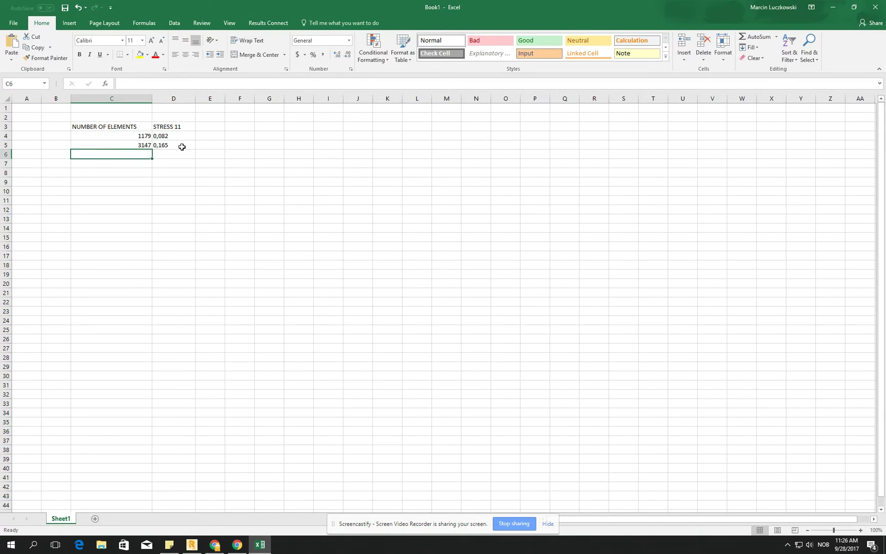
{"action": "left_click", "coordinate": [832, 7]}
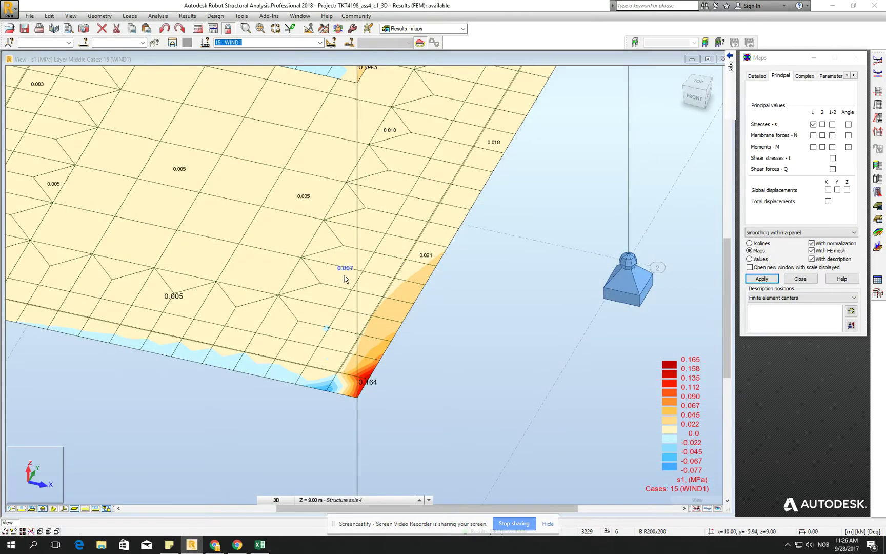
Step: Zoom and pan around the column corners to inspect the s1 stress peaks
{"action": "scroll", "coordinate": [575, 278], "scroll_direction": "down", "scroll_amount": 2}
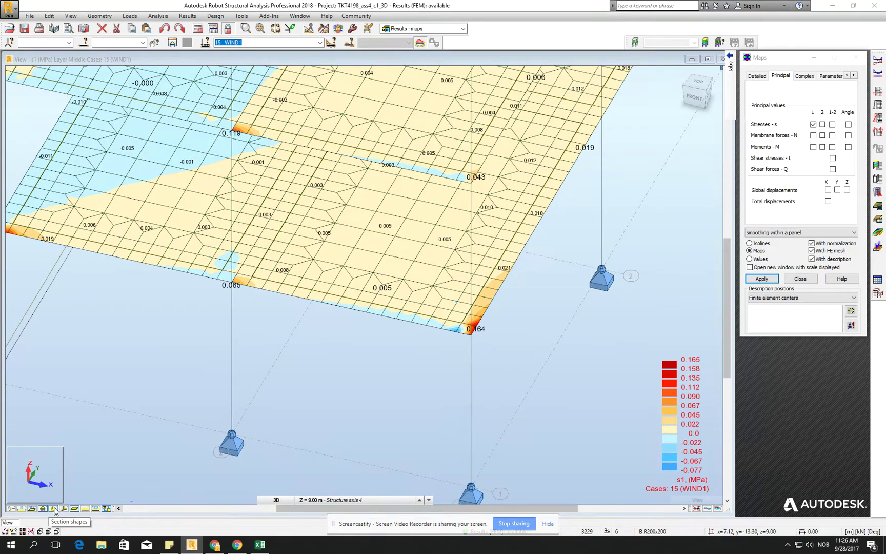
{"action": "left_click", "coordinate": [55, 508]}
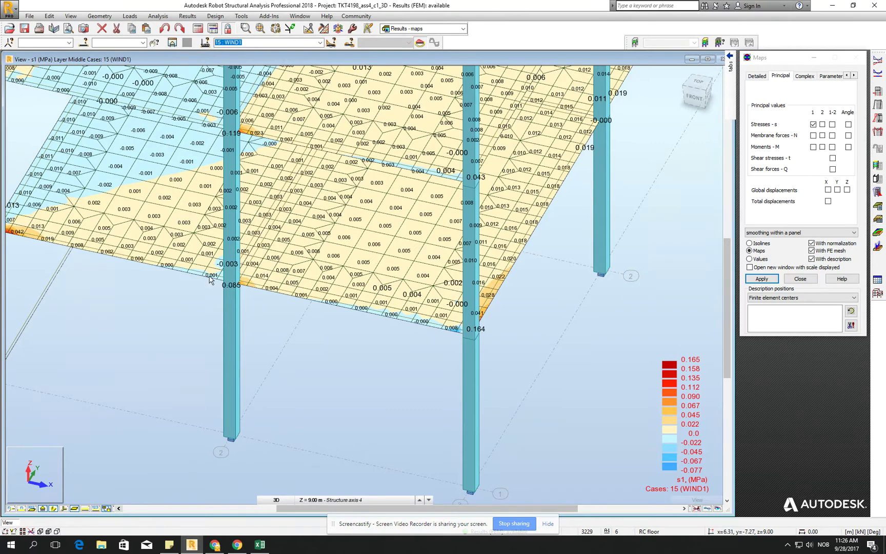
{"action": "scroll", "coordinate": [210, 279], "scroll_direction": "up", "scroll_amount": 4}
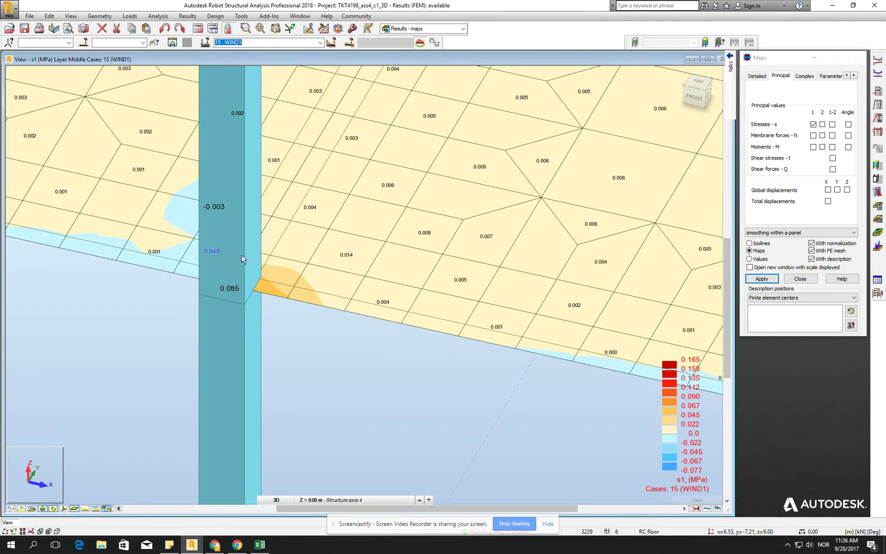
{"action": "scroll", "coordinate": [256, 271], "scroll_direction": "down", "scroll_amount": 4}
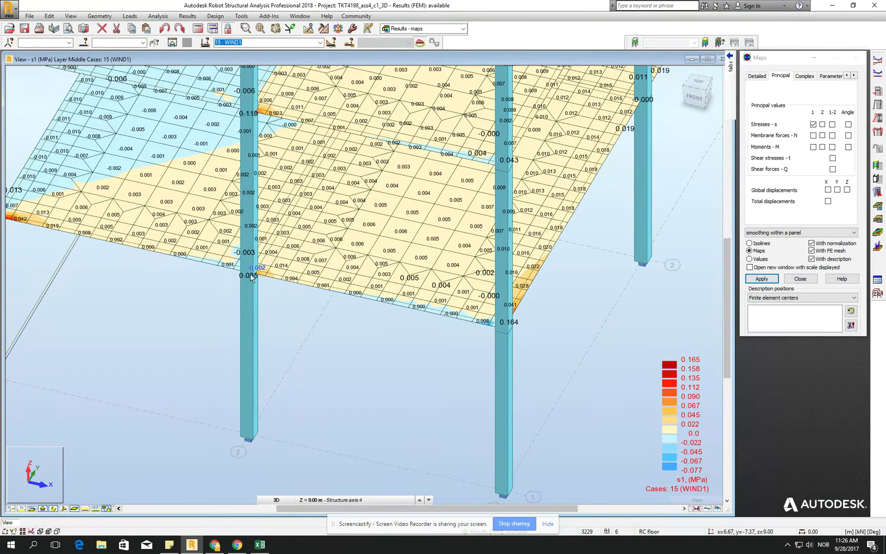
{"action": "middle_click_drag", "start_coordinate": [432, 237], "coordinate": [418, 283]}
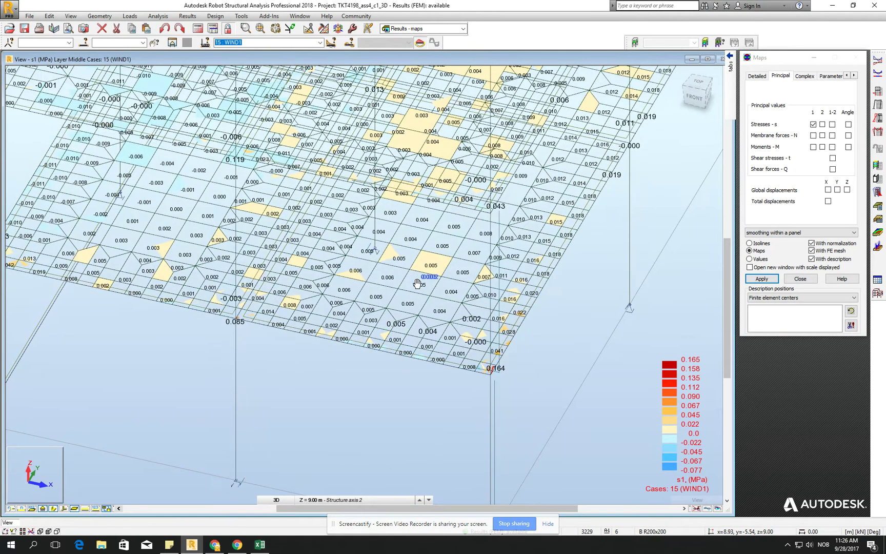
{"action": "scroll", "coordinate": [418, 283], "scroll_direction": "up", "scroll_amount": 3}
{"action": "scroll", "coordinate": [405, 395], "scroll_direction": "down", "scroll_amount": 3}
{"action": "scroll", "coordinate": [446, 332], "scroll_direction": "up", "scroll_amount": 3}
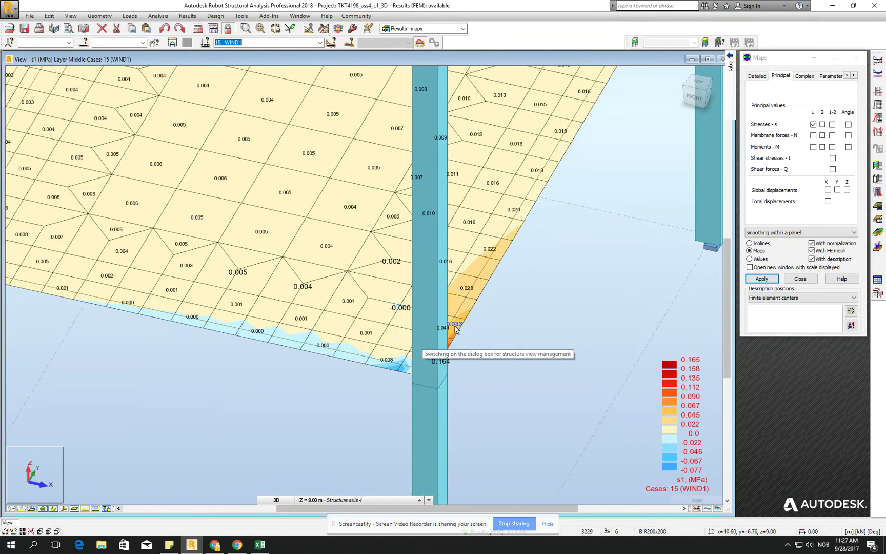
{"action": "scroll", "coordinate": [493, 309], "scroll_direction": "down", "scroll_amount": 5}
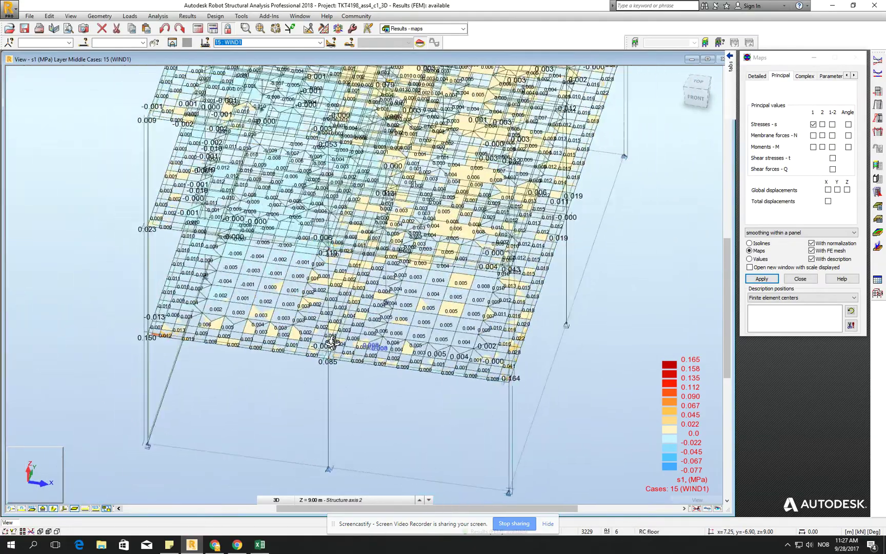
Step: Go through the front view to the flat top view and switch the stress map off
{"action": "key", "text": "ctrl+alt+1"}
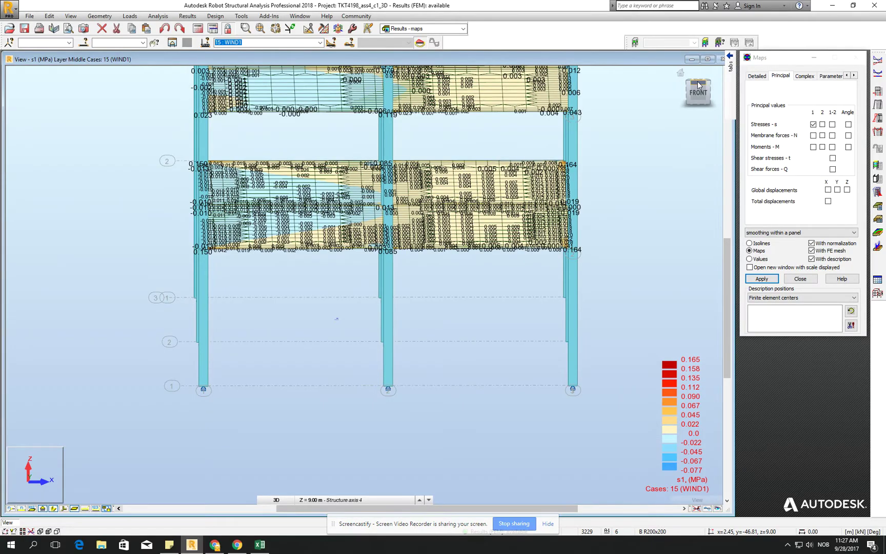
{"action": "key", "text": "ctrl+alt+0"}
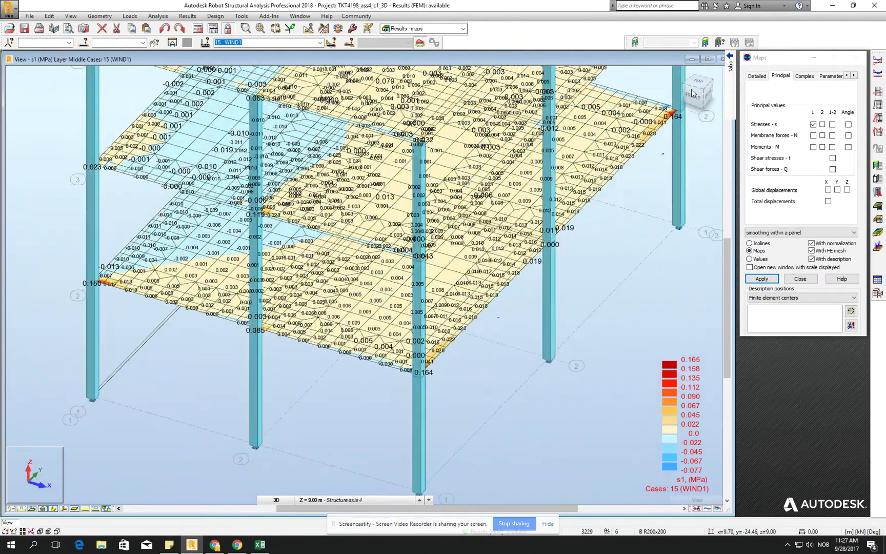
{"action": "middle_click_drag", "start_coordinate": [637, 163], "coordinate": [630, 164], "text": "shift"}
{"action": "key", "text": "ctrl+alt+z"}
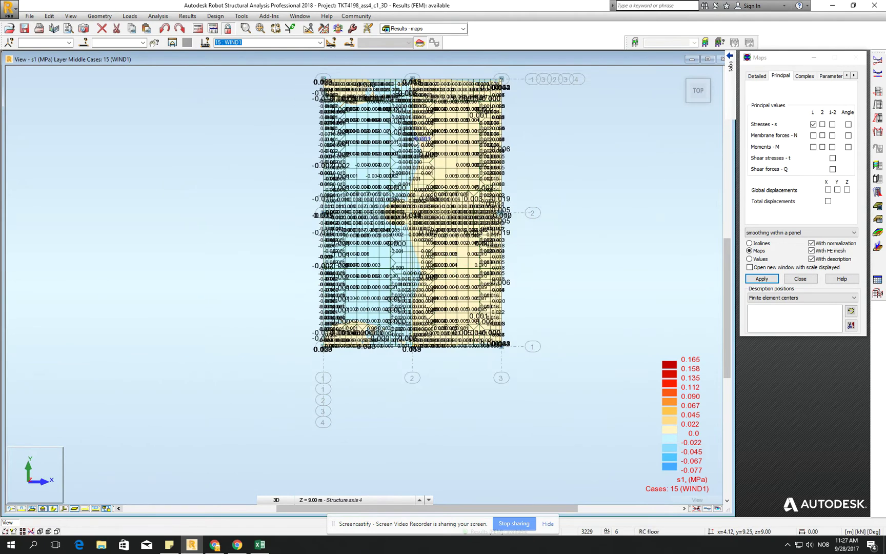
{"action": "left_click", "coordinate": [707, 510]}
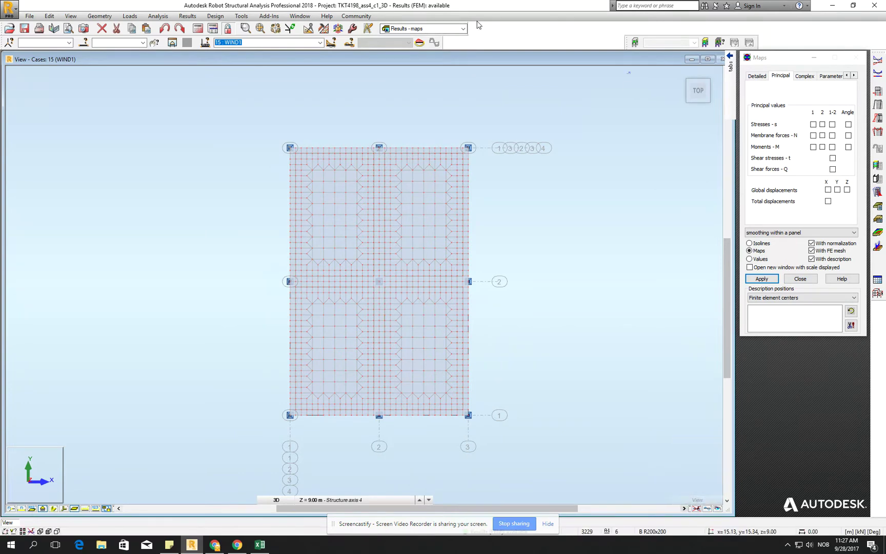
Step: Dock the FE Mesh Generation options toolbar and return to the Geometry layout
{"action": "left_click", "coordinate": [323, 29]}
{"action": "left_click_drag", "start_coordinate": [374, 58], "coordinate": [526, 32]}
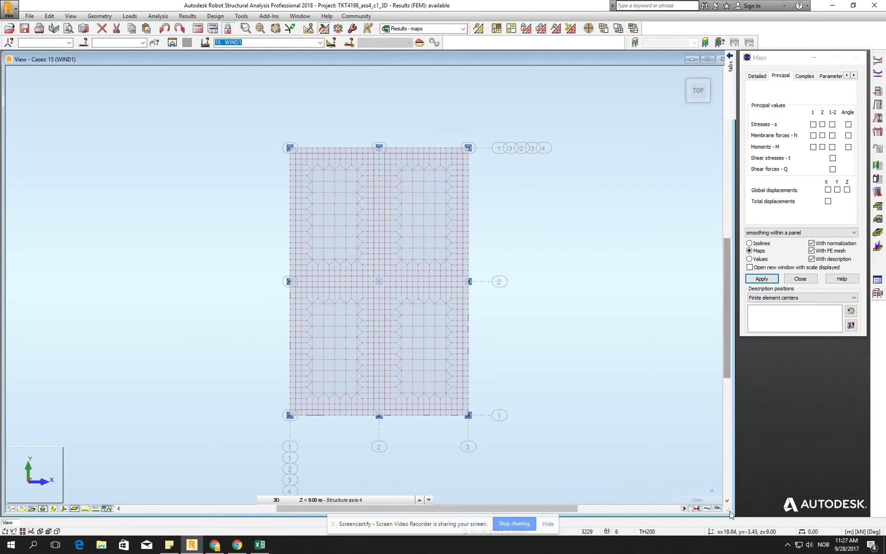
{"action": "left_click", "coordinate": [454, 29]}
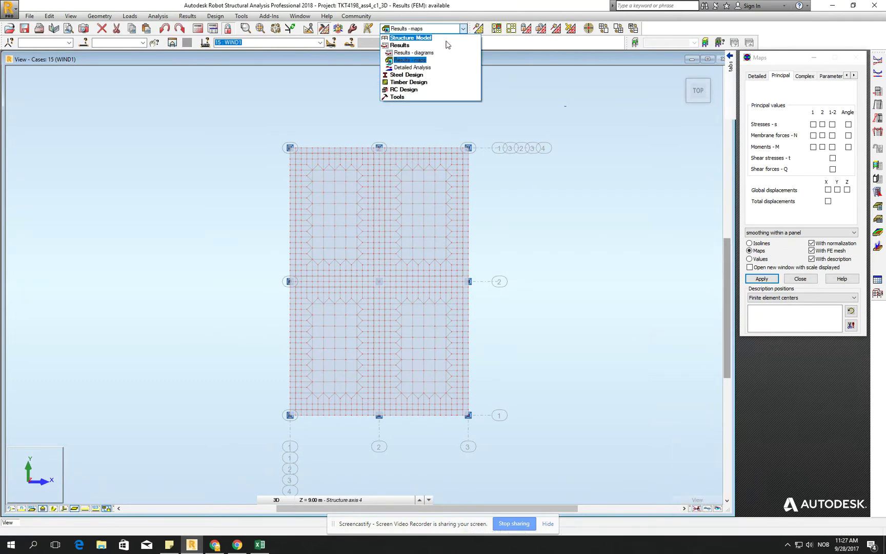
{"action": "left_click", "coordinate": [404, 45]}
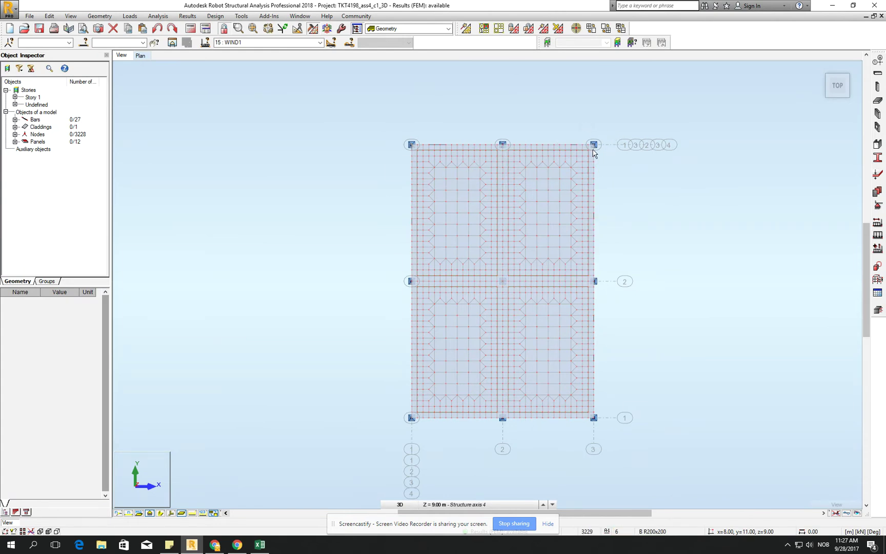
Step: Window-select elements along the slab edges, middle column line and middle row
{"action": "left_click_drag", "start_coordinate": [583, 126], "coordinate": [639, 459]}
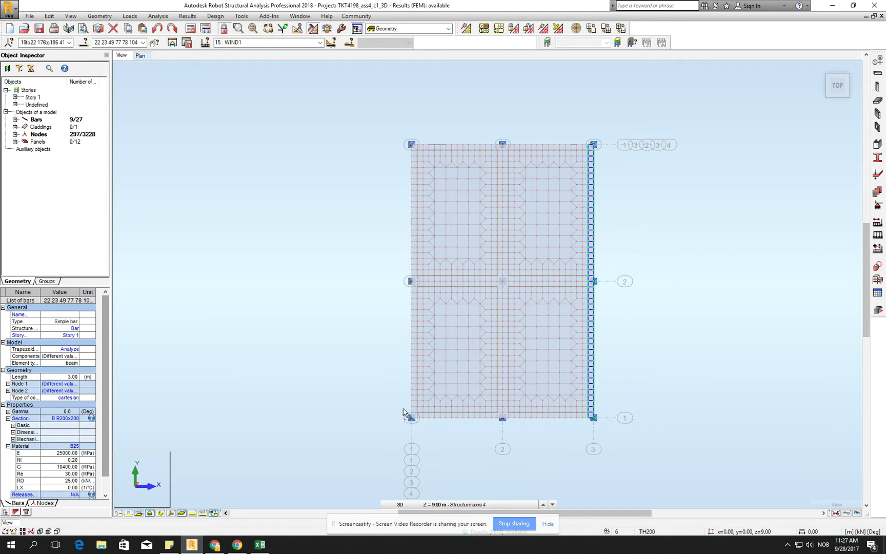
{"action": "left_click_drag", "start_coordinate": [405, 418], "coordinate": [636, 424], "text": "ctrl"}
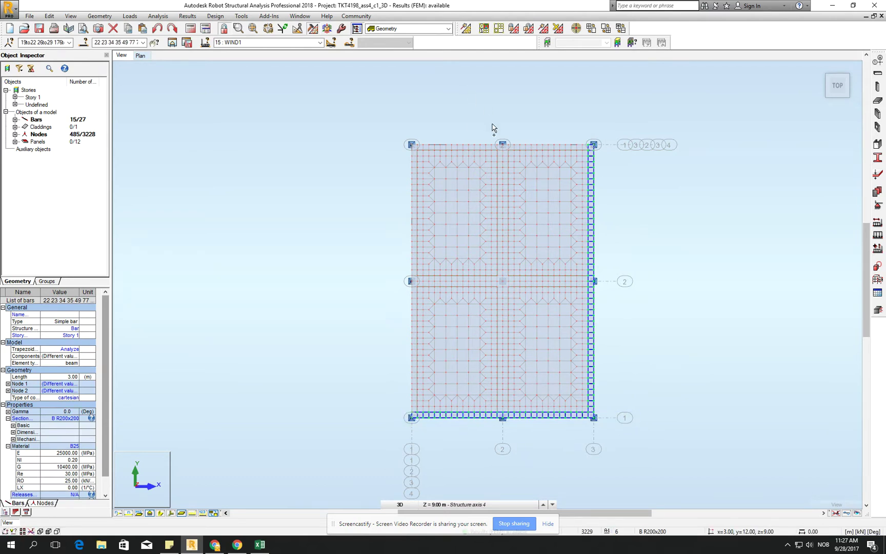
{"action": "left_click_drag", "start_coordinate": [496, 130], "coordinate": [511, 464], "text": "ctrl"}
{"action": "left_click_drag", "start_coordinate": [386, 89], "coordinate": [424, 474], "text": "ctrl"}
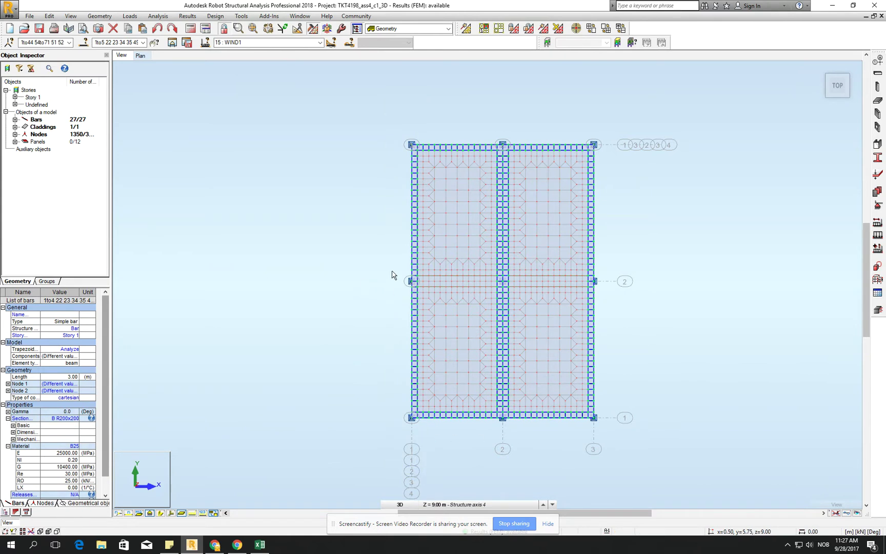
{"action": "left_click_drag", "start_coordinate": [418, 289], "coordinate": [647, 292], "text": "ctrl"}
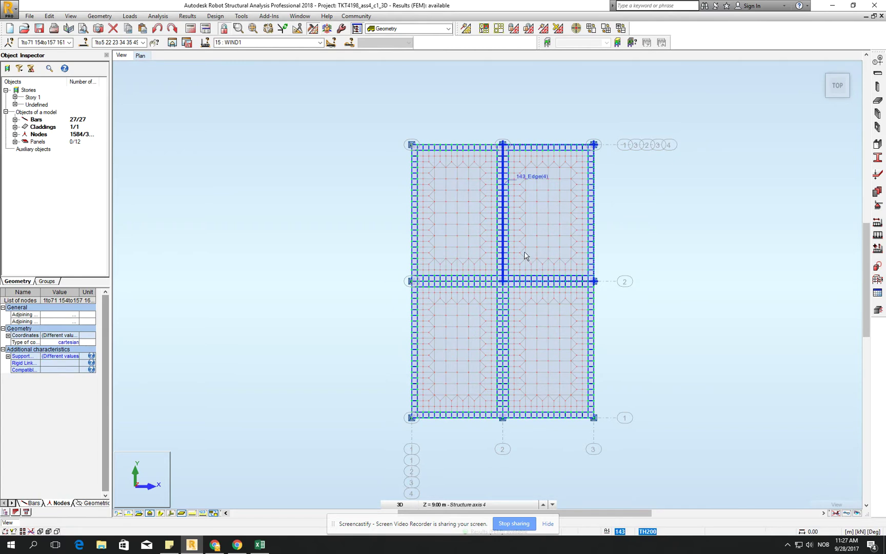
Step: Apply Double mesh refinement to them, reaching 7452 nodes, then clear the selection
{"action": "left_click", "coordinate": [606, 28]}
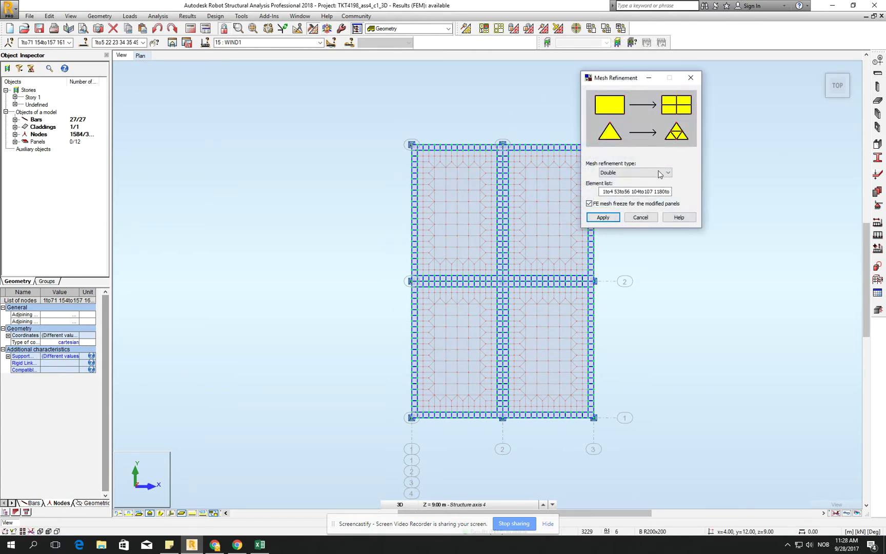
{"action": "left_click", "coordinate": [602, 216]}
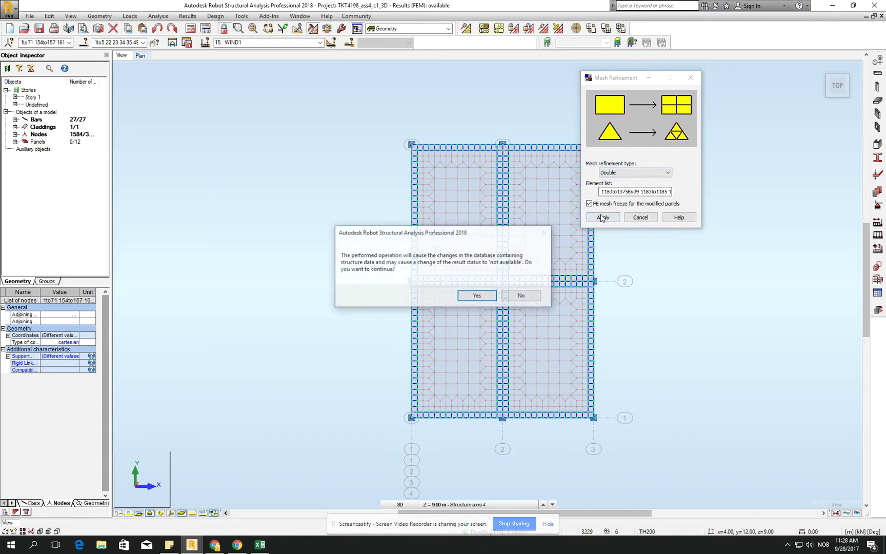
{"action": "left_click", "coordinate": [476, 296]}
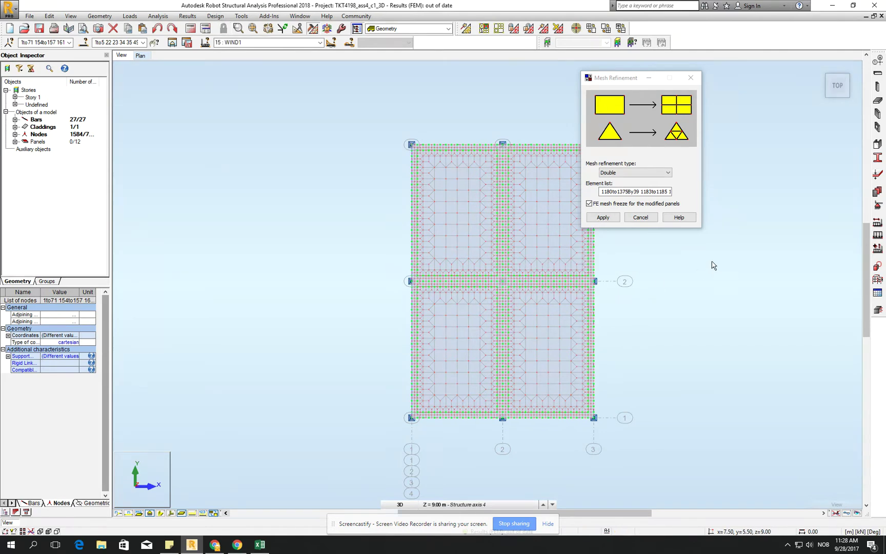
{"action": "left_click", "coordinate": [640, 217]}
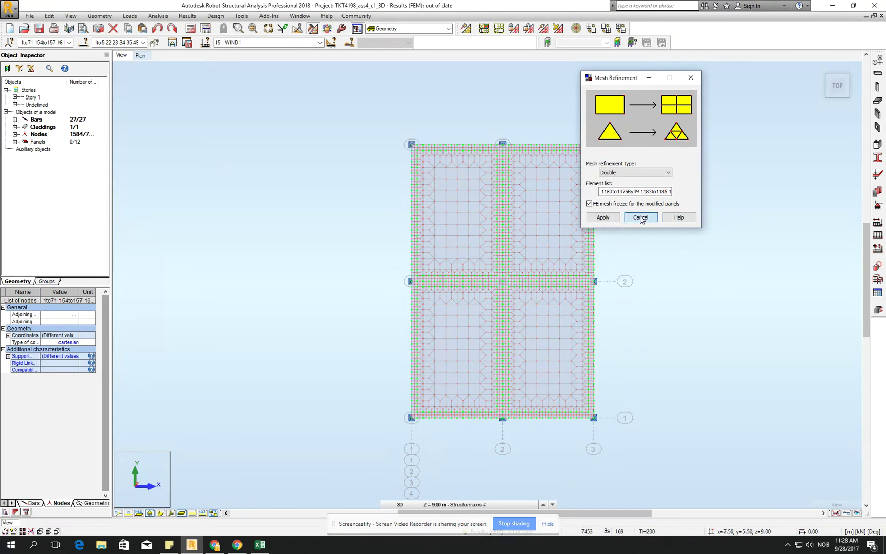
{"action": "left_click", "coordinate": [610, 293]}
Step: Check edge bar 168, then select elements around the grid 2, top-right and top-middle columns
{"action": "scroll", "coordinate": [607, 297], "scroll_direction": "up", "scroll_amount": 5}
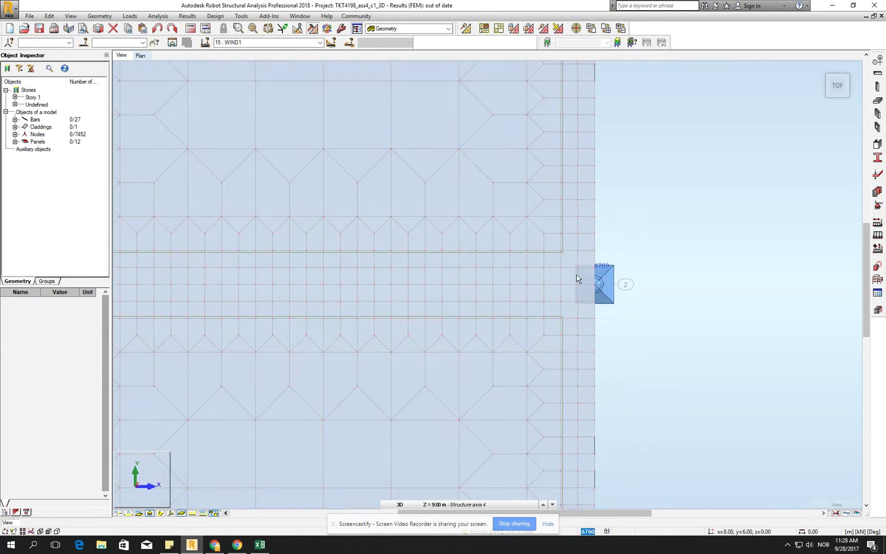
{"action": "left_click", "coordinate": [582, 284]}
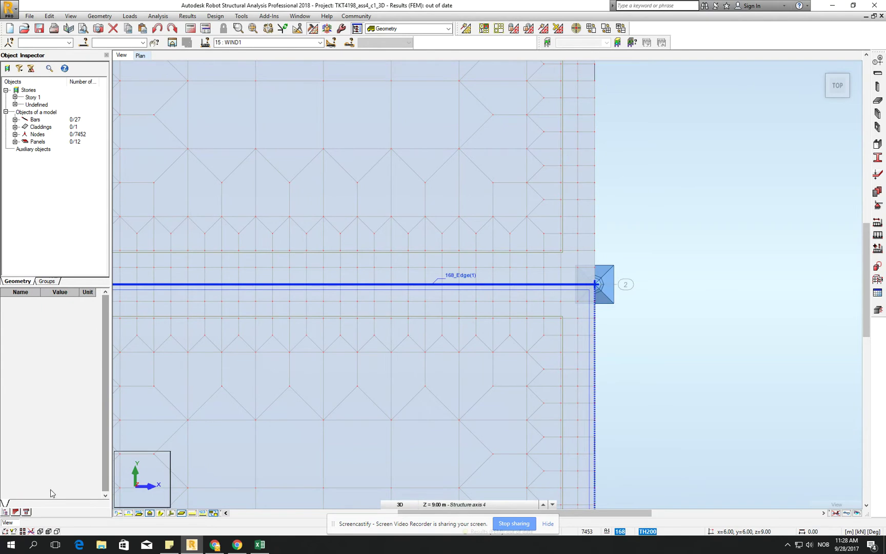
{"action": "left_click", "coordinate": [163, 514]}
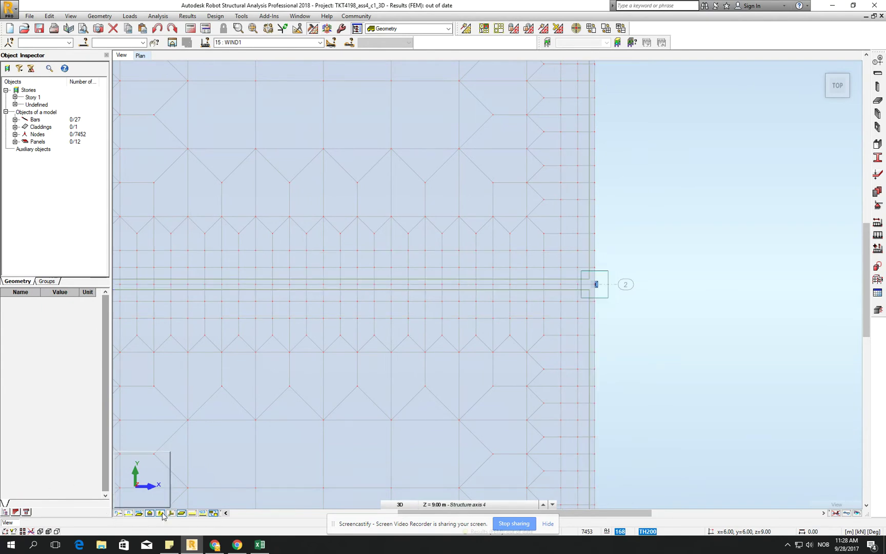
{"action": "scroll", "coordinate": [615, 272], "scroll_direction": "up", "scroll_amount": 4}
{"action": "scroll", "coordinate": [603, 298], "scroll_direction": "up", "scroll_amount": 1}
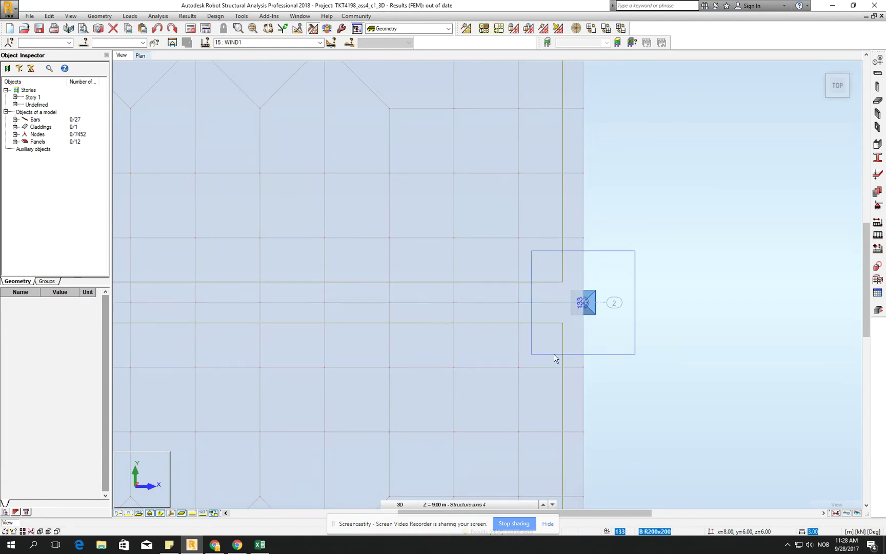
{"action": "scroll", "coordinate": [622, 293], "scroll_direction": "down", "scroll_amount": 10}
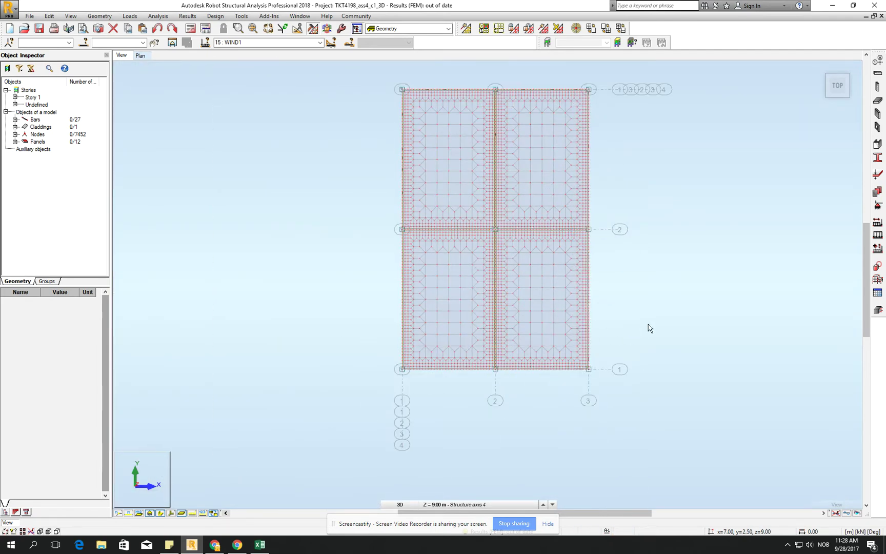
{"action": "scroll", "coordinate": [589, 231], "scroll_direction": "up", "scroll_amount": 5}
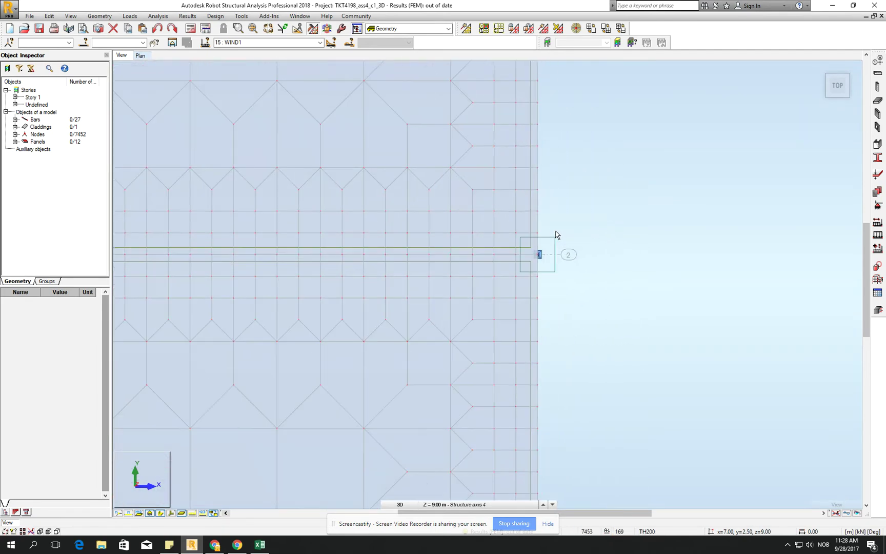
{"action": "left_click_drag", "start_coordinate": [504, 223], "coordinate": [586, 293]}
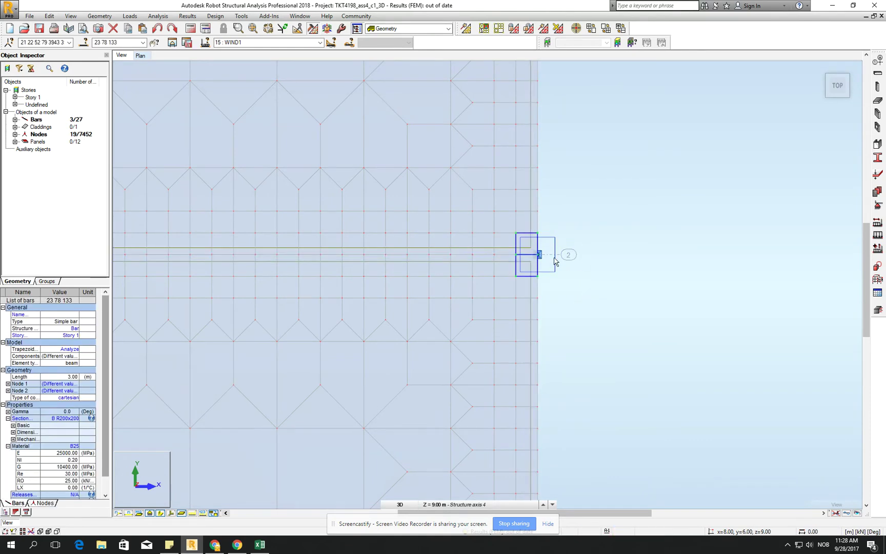
{"action": "scroll", "coordinate": [609, 363], "scroll_direction": "down", "scroll_amount": 4}
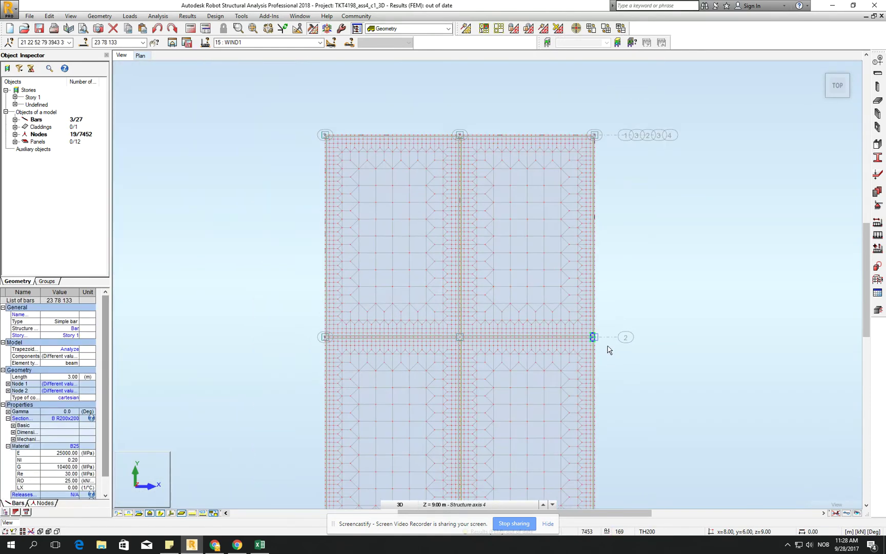
{"action": "scroll", "coordinate": [594, 128], "scroll_direction": "up", "scroll_amount": 5}
{"action": "left_click_drag", "start_coordinate": [557, 125], "coordinate": [622, 200]}
{"action": "scroll", "coordinate": [617, 253], "scroll_direction": "down", "scroll_amount": 3}
{"action": "scroll", "coordinate": [441, 199], "scroll_direction": "up", "scroll_amount": 5}
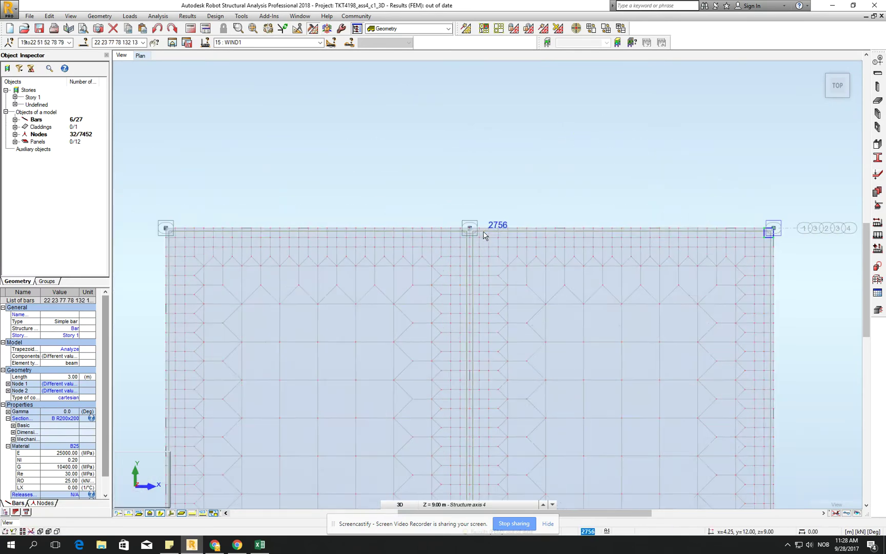
{"action": "left_click_drag", "start_coordinate": [435, 199], "coordinate": [493, 249]}
Step: Add elements around the remaining columns, totalling 24 bars and 143 nodes
{"action": "scroll", "coordinate": [564, 195], "scroll_direction": "down", "scroll_amount": 4}
{"action": "scroll", "coordinate": [458, 195], "scroll_direction": "down", "scroll_amount": 4}
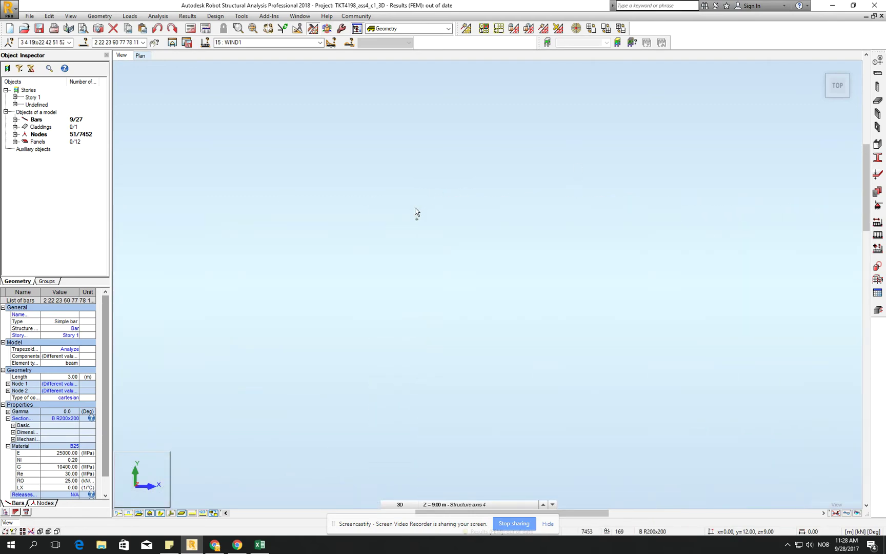
{"action": "scroll", "coordinate": [441, 307], "scroll_direction": "up", "scroll_amount": 3}
{"action": "scroll", "coordinate": [454, 310], "scroll_direction": "up", "scroll_amount": 3}
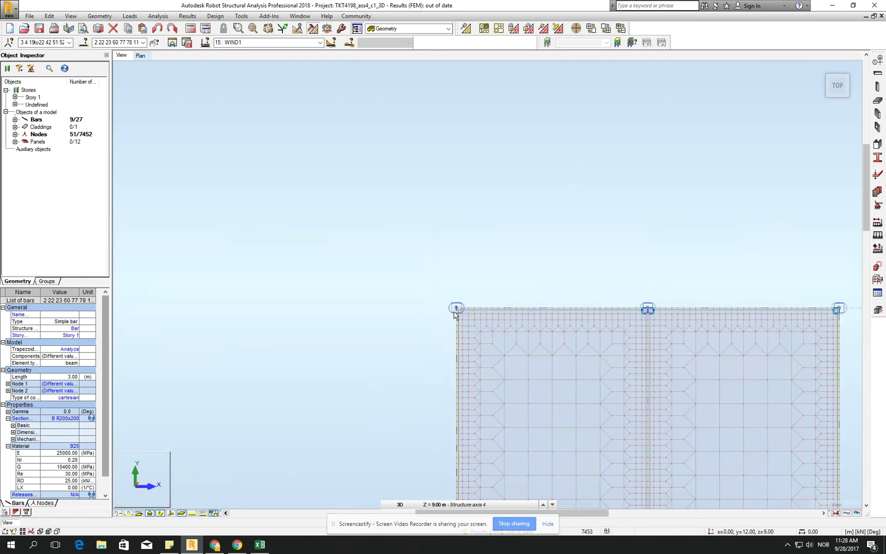
{"action": "left_click_drag", "start_coordinate": [427, 290], "coordinate": [499, 355]}
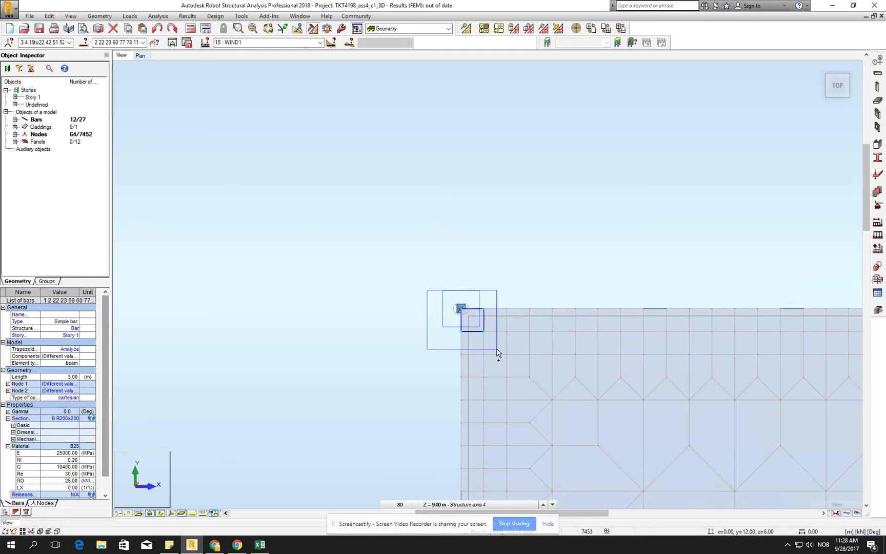
{"action": "scroll", "coordinate": [475, 200], "scroll_direction": "down", "scroll_amount": 3}
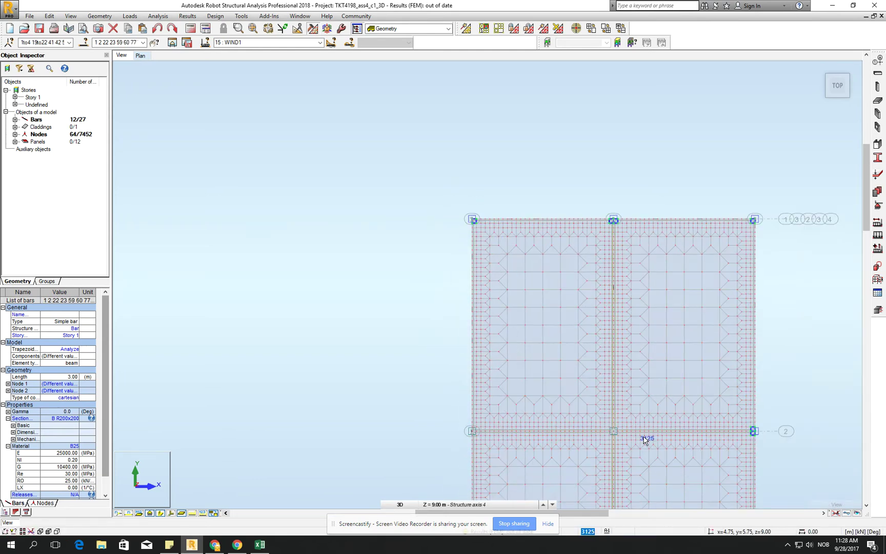
{"action": "scroll", "coordinate": [645, 440], "scroll_direction": "up", "scroll_amount": 5}
{"action": "left_click_drag", "start_coordinate": [645, 447], "coordinate": [668, 474]}
{"action": "scroll", "coordinate": [687, 390], "scroll_direction": "down", "scroll_amount": 5}
{"action": "scroll", "coordinate": [483, 403], "scroll_direction": "up", "scroll_amount": 3}
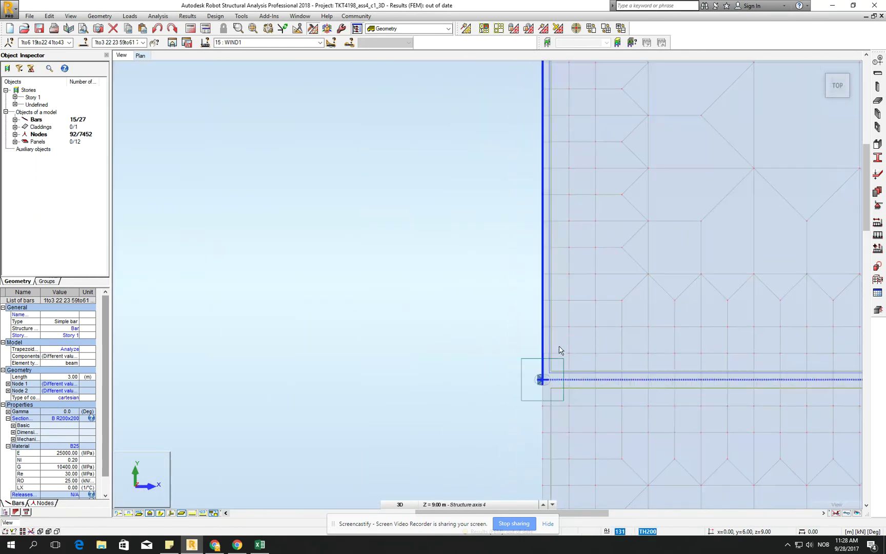
{"action": "left_click_drag", "start_coordinate": [511, 327], "coordinate": [580, 408]}
{"action": "scroll", "coordinate": [397, 303], "scroll_direction": "down", "scroll_amount": 6}
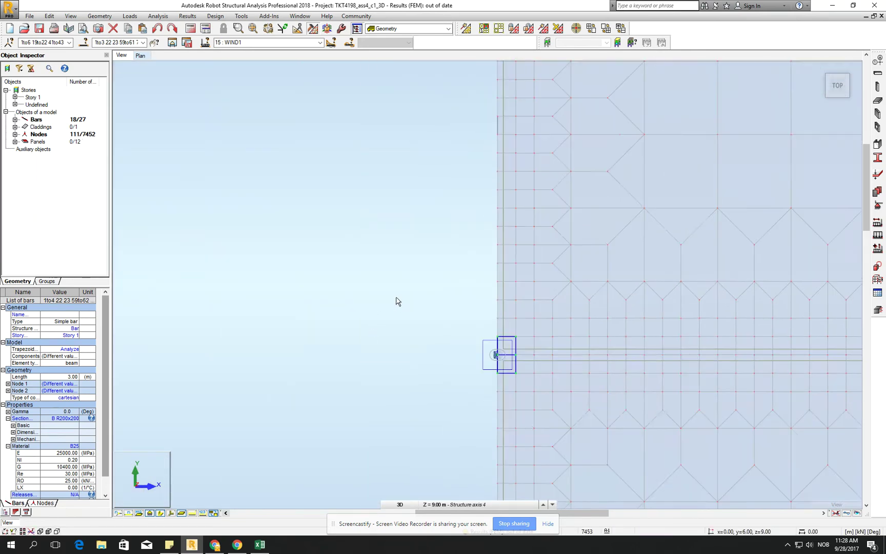
{"action": "scroll", "coordinate": [482, 384], "scroll_direction": "up", "scroll_amount": 3}
{"action": "scroll", "coordinate": [482, 385], "scroll_direction": "up", "scroll_amount": 3}
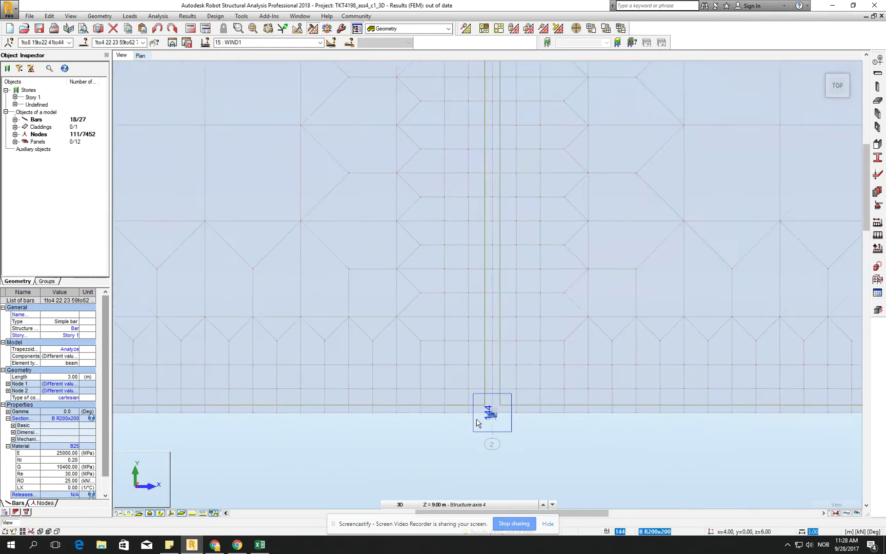
{"action": "left_click_drag", "start_coordinate": [453, 371], "coordinate": [538, 456]}
{"action": "scroll", "coordinate": [597, 346], "scroll_direction": "down", "scroll_amount": 5}
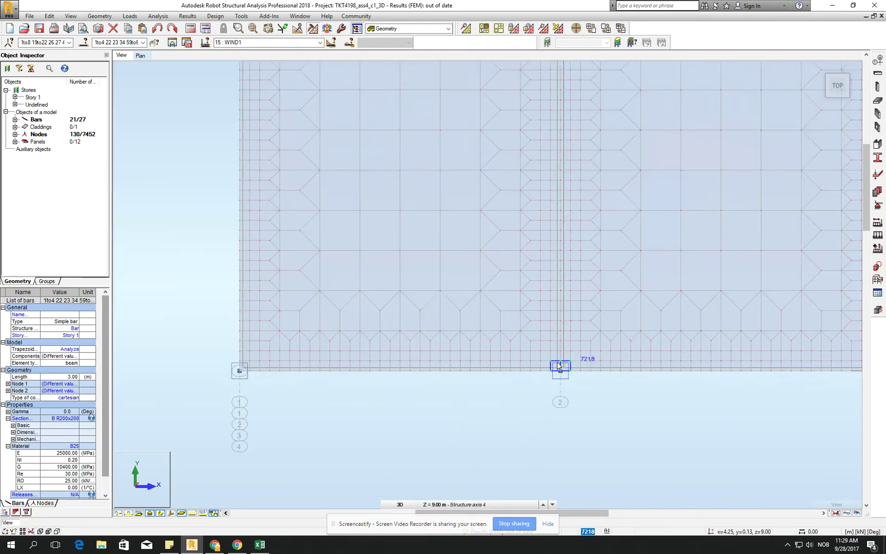
{"action": "scroll", "coordinate": [287, 363], "scroll_direction": "up", "scroll_amount": 4}
{"action": "left_click_drag", "start_coordinate": [310, 338], "coordinate": [375, 405]}
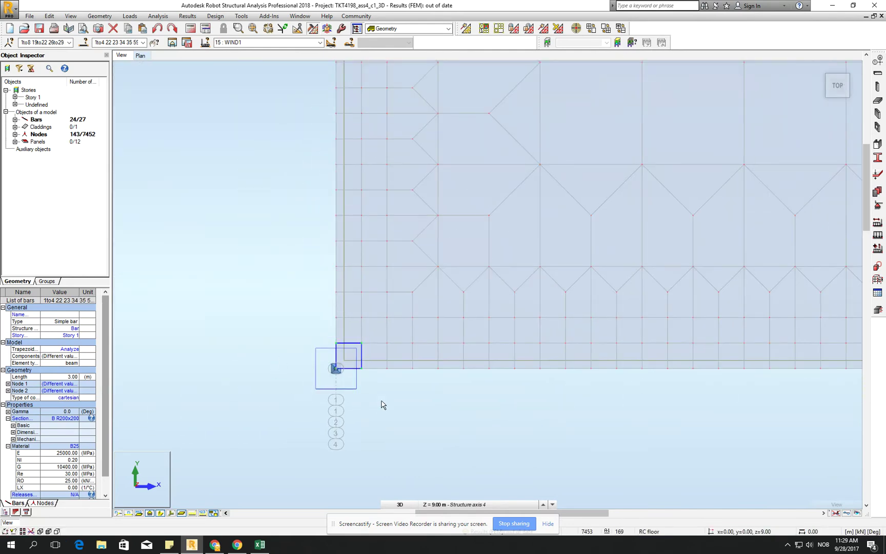
{"action": "left_click", "coordinate": [606, 28]}
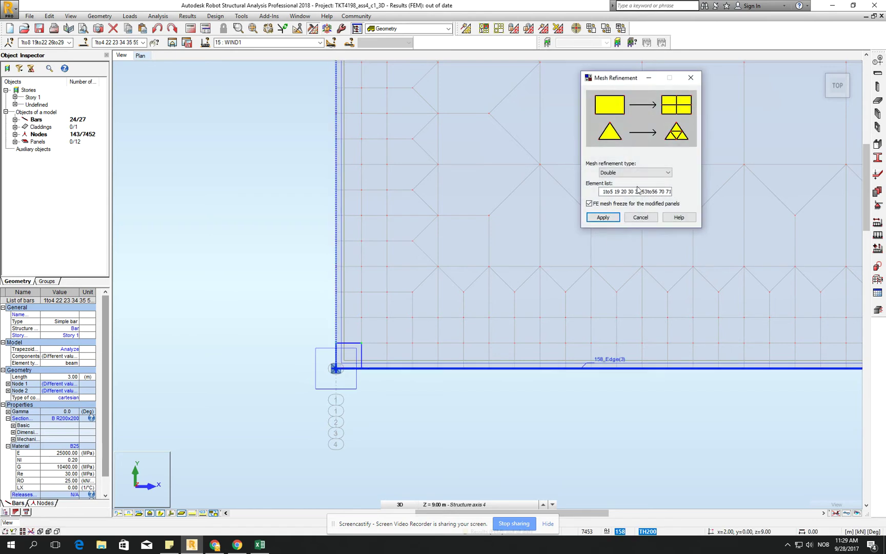
Step: Apply Double refinement around the columns, raising the mesh to 7743 nodes, and clear the selection
{"action": "left_click", "coordinate": [603, 216]}
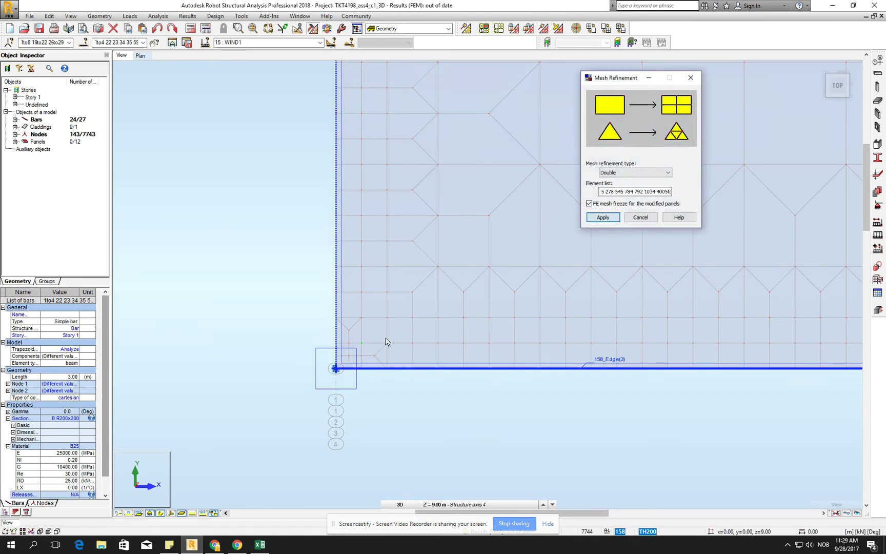
{"action": "scroll", "coordinate": [341, 362], "scroll_direction": "up", "scroll_amount": 3}
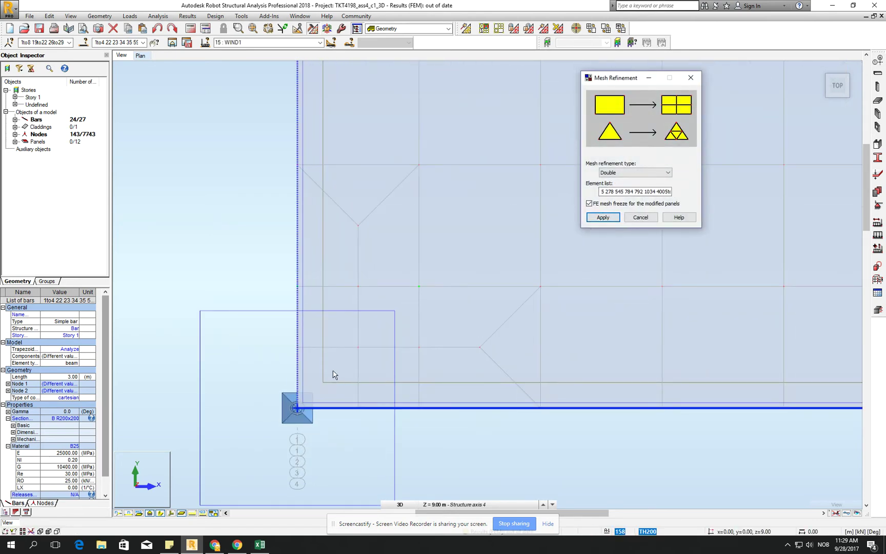
{"action": "scroll", "coordinate": [329, 377], "scroll_direction": "down", "scroll_amount": 4}
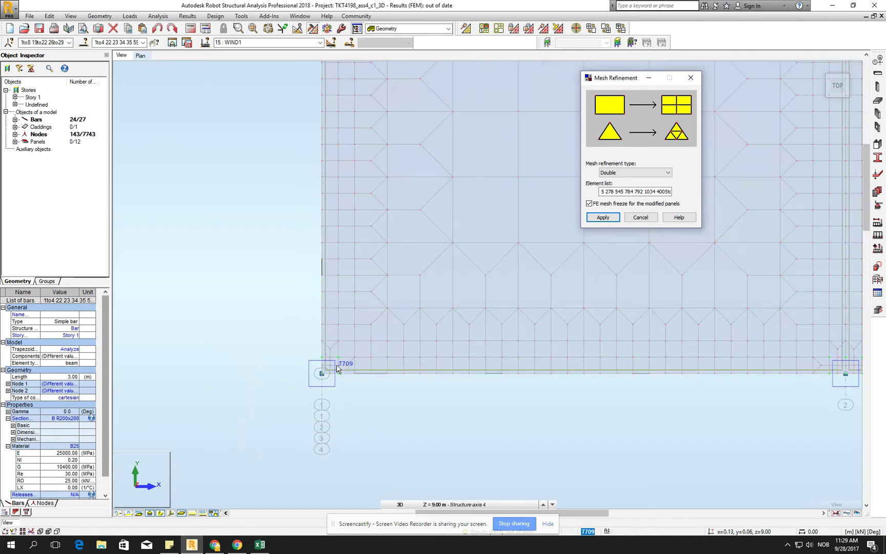
{"action": "scroll", "coordinate": [585, 346], "scroll_direction": "down", "scroll_amount": 3}
{"action": "scroll", "coordinate": [665, 382], "scroll_direction": "up", "scroll_amount": 1}
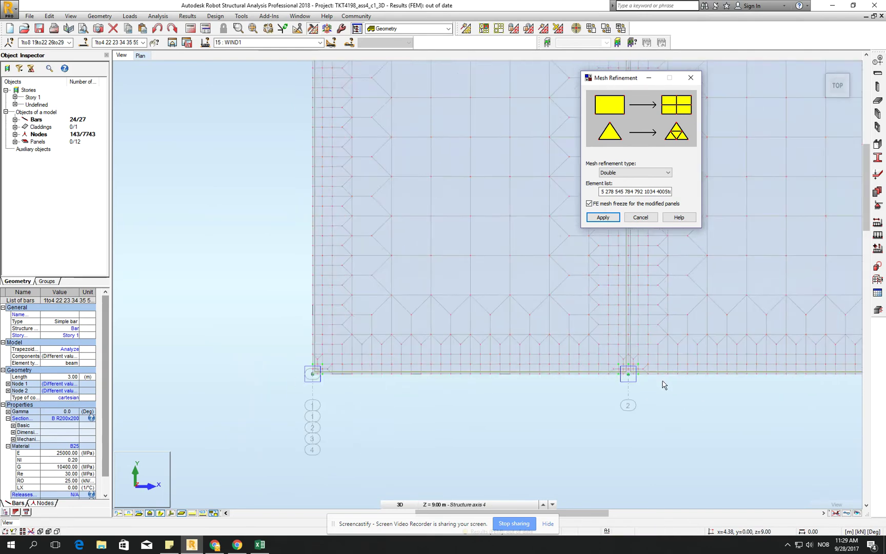
{"action": "scroll", "coordinate": [613, 364], "scroll_direction": "up", "scroll_amount": 3}
{"action": "left_click", "coordinate": [641, 218]}
{"action": "scroll", "coordinate": [644, 200], "scroll_direction": "down", "scroll_amount": 5}
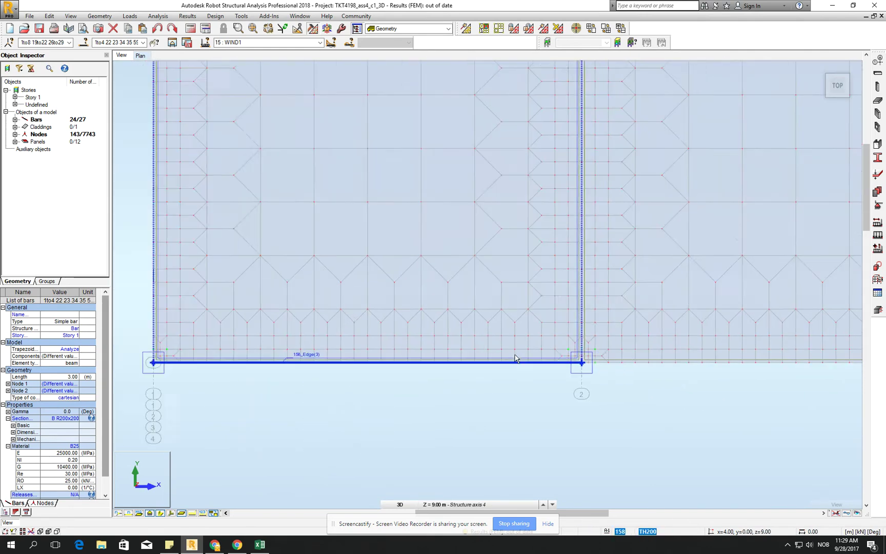
{"action": "left_click", "coordinate": [649, 175]}
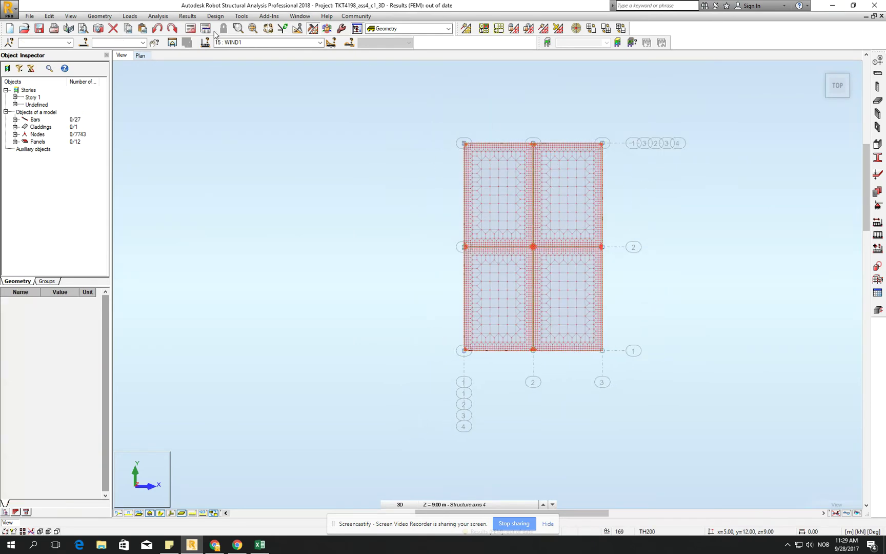
Step: Recalculate the column-refined model (7743 nodes, 7830 elements) and dismiss the calculation messages
{"action": "left_click", "coordinate": [193, 32]}
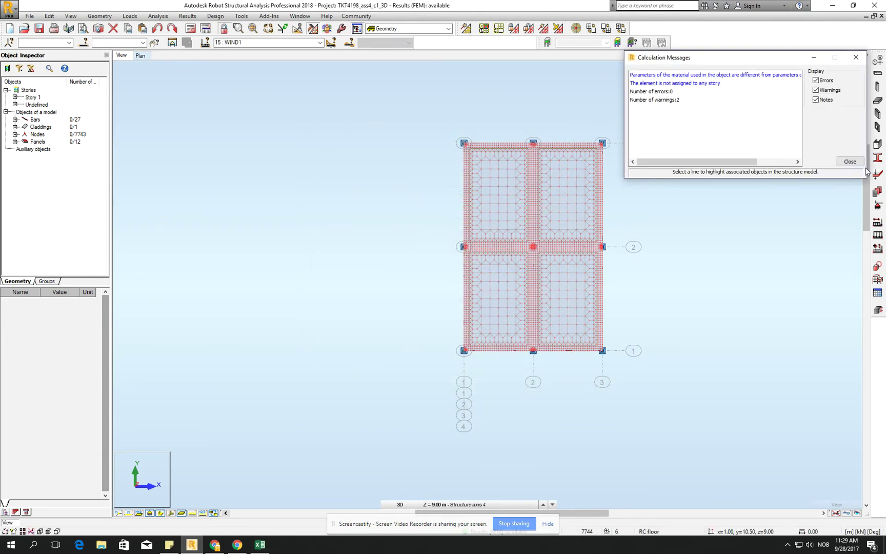
{"action": "left_click", "coordinate": [845, 162]}
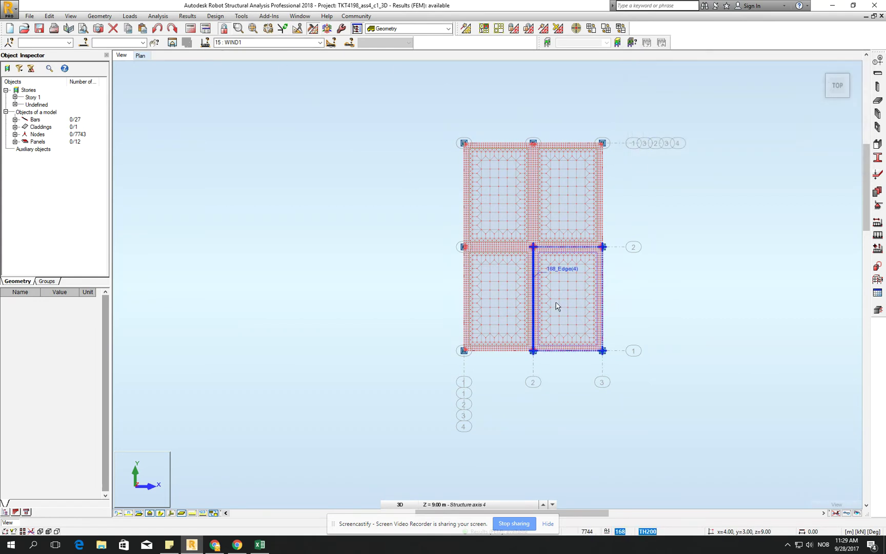
{"action": "scroll", "coordinate": [556, 305], "scroll_direction": "up", "scroll_amount": 3}
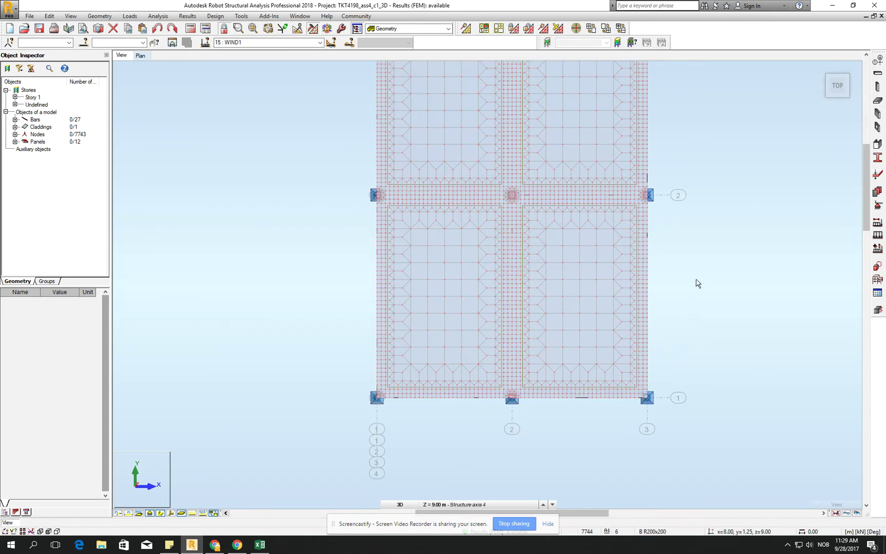
Step: Map the WIND1 first principal stress s1 with values on the refined slab, peaking at 0.667 MPa
{"action": "middle_click_drag", "start_coordinate": [715, 217], "coordinate": [651, 270]}
{"action": "left_click", "coordinate": [423, 28]}
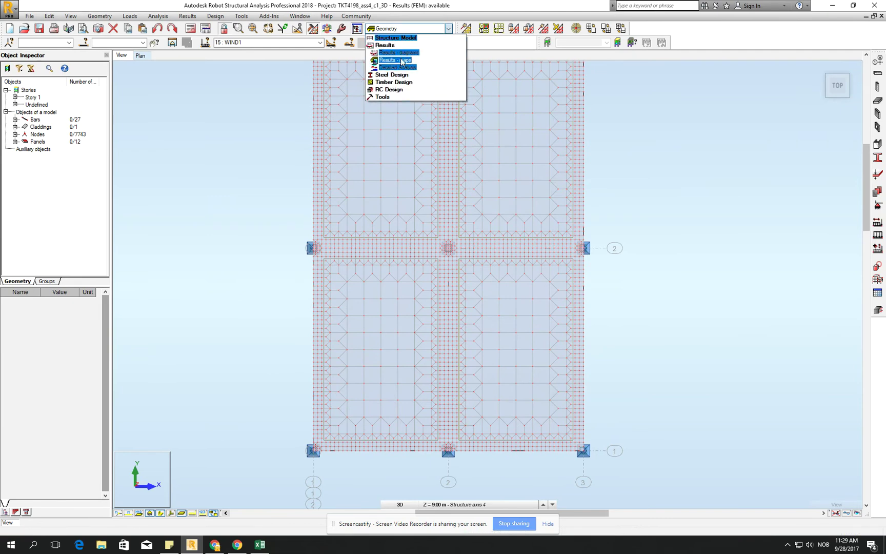
{"action": "left_click", "coordinate": [402, 60]}
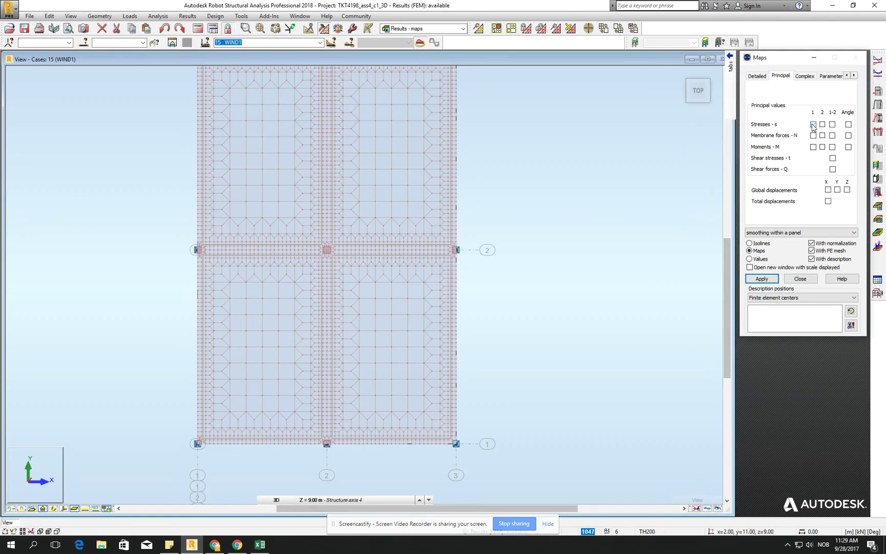
{"action": "left_click", "coordinate": [812, 124]}
{"action": "left_click", "coordinate": [762, 279]}
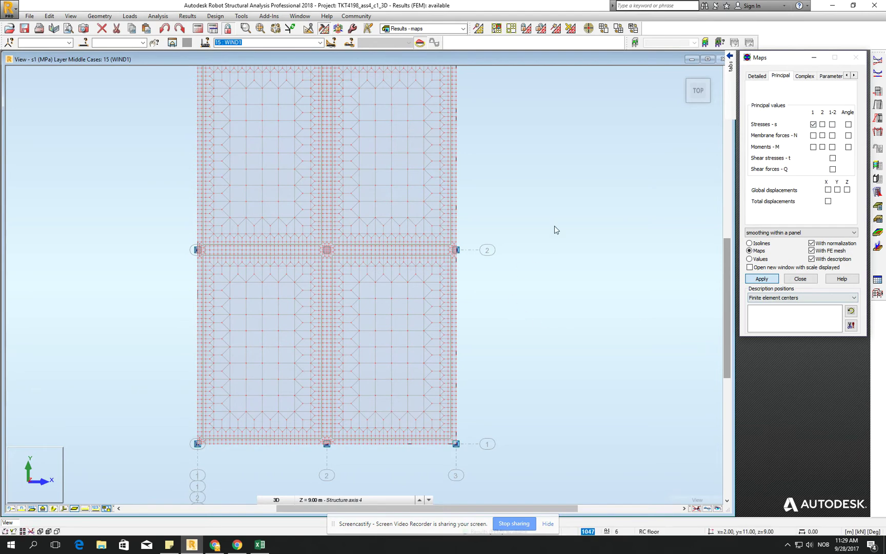
{"action": "left_click", "coordinate": [757, 276]}
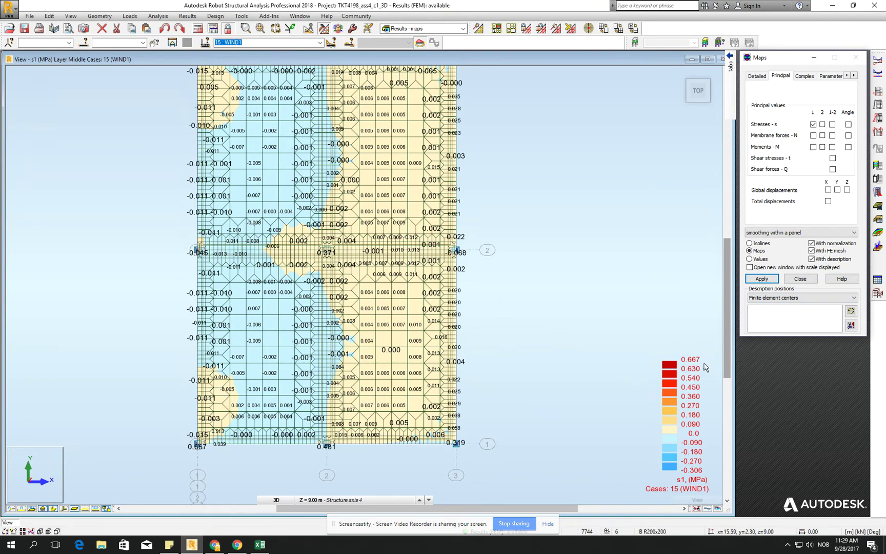
{"action": "left_click", "coordinate": [259, 544]}
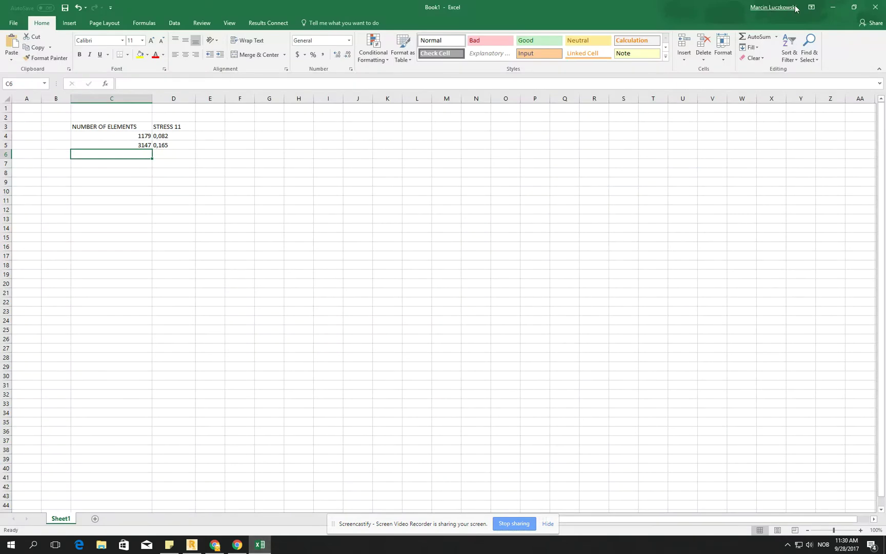
Step: Read the refined model's 7830-element count in Robot and enter it in C6
{"action": "left_click", "coordinate": [832, 8]}
{"action": "left_click", "coordinate": [205, 41]}
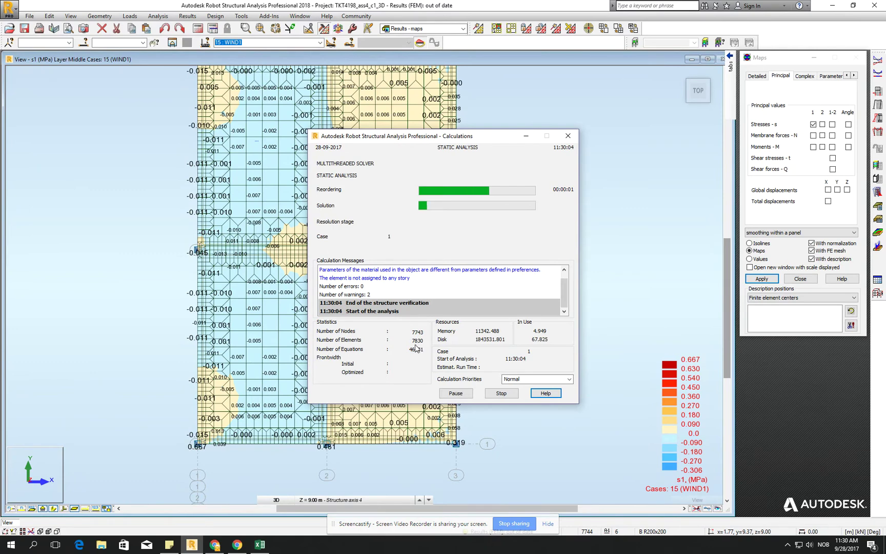
{"action": "left_click", "coordinate": [276, 500]}
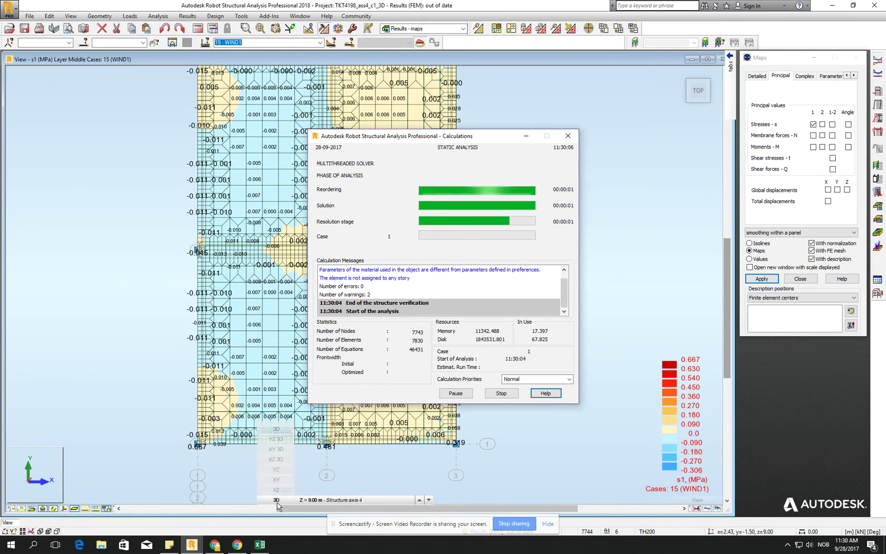
{"action": "left_click", "coordinate": [259, 544]}
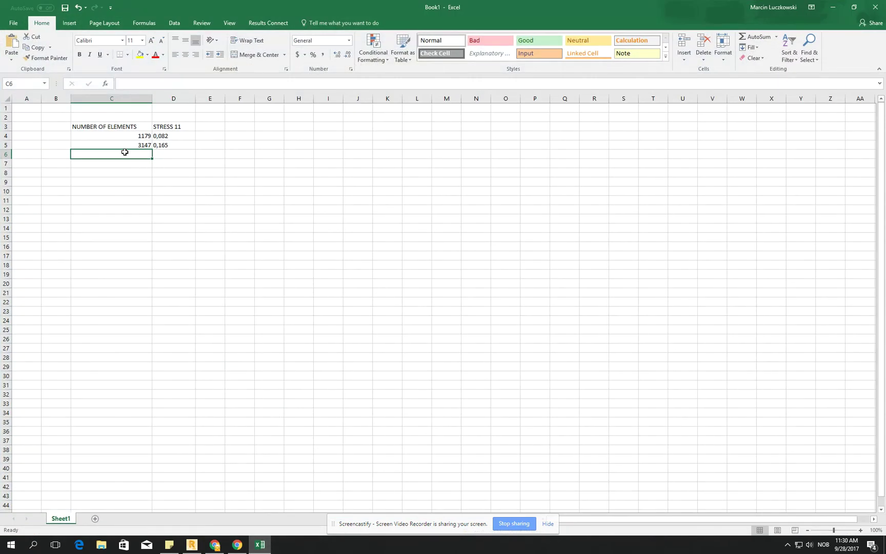
{"action": "type", "text": "7830"}
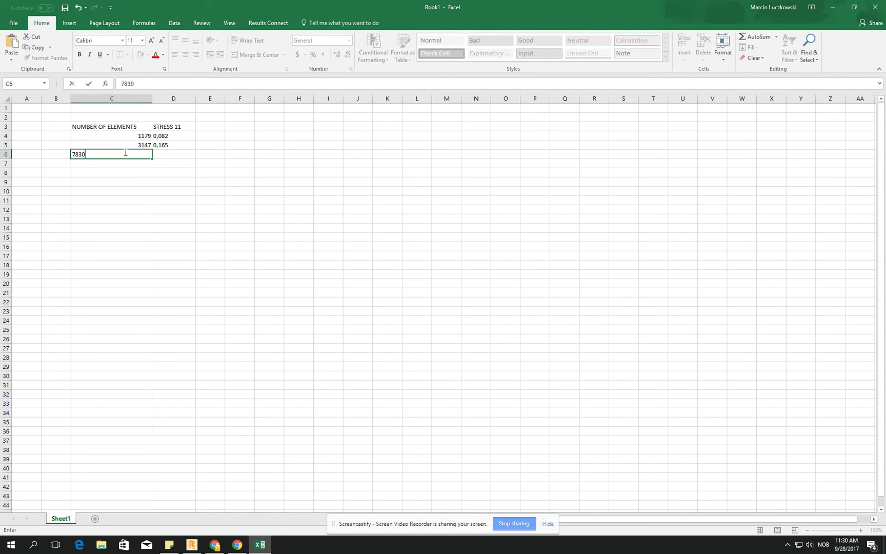
{"action": "key", "text": "Tab"}
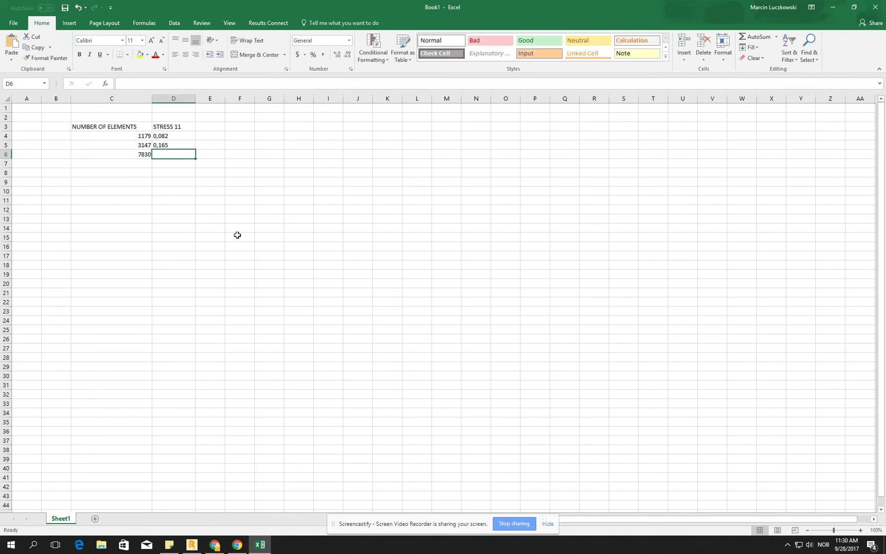
{"action": "type", "text": "0,665"}
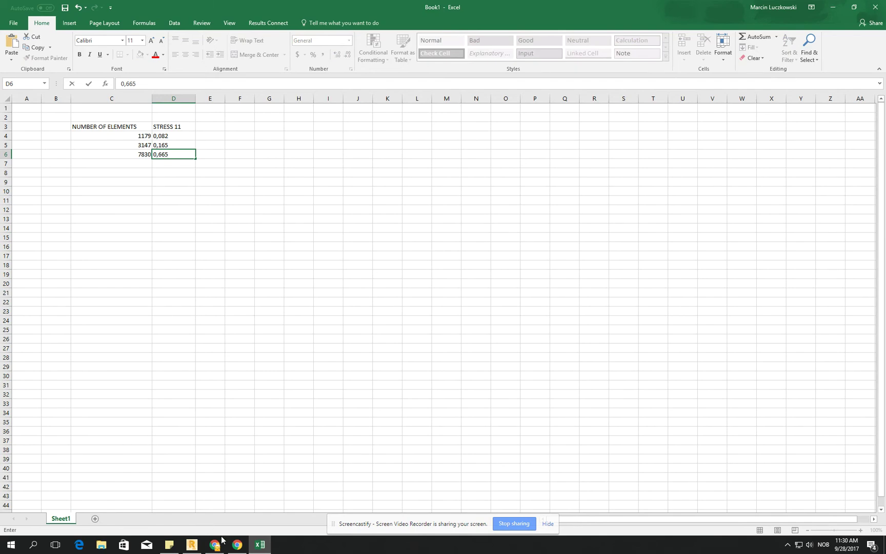
Step: Check the 0.667 MPa peak stress in Robot and record 0,667 in D6
{"action": "left_click", "coordinate": [192, 544]}
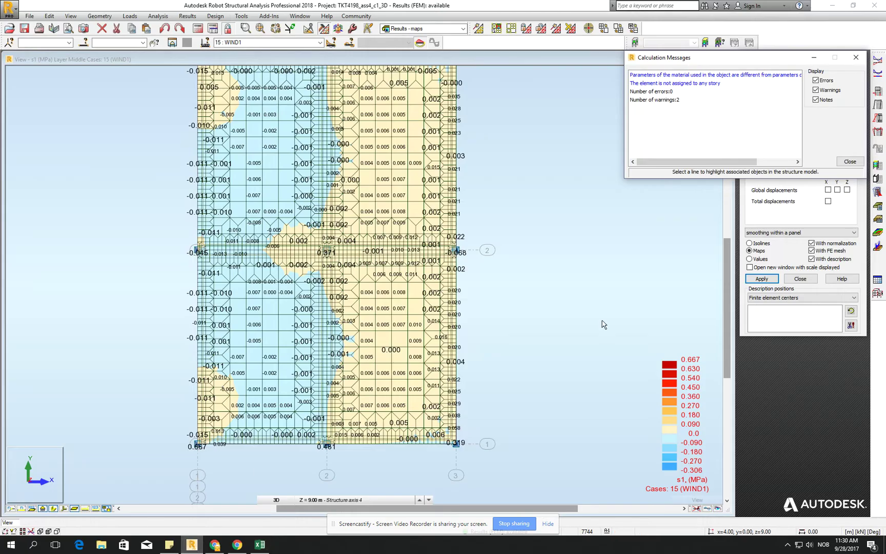
{"action": "left_click", "coordinate": [259, 545]}
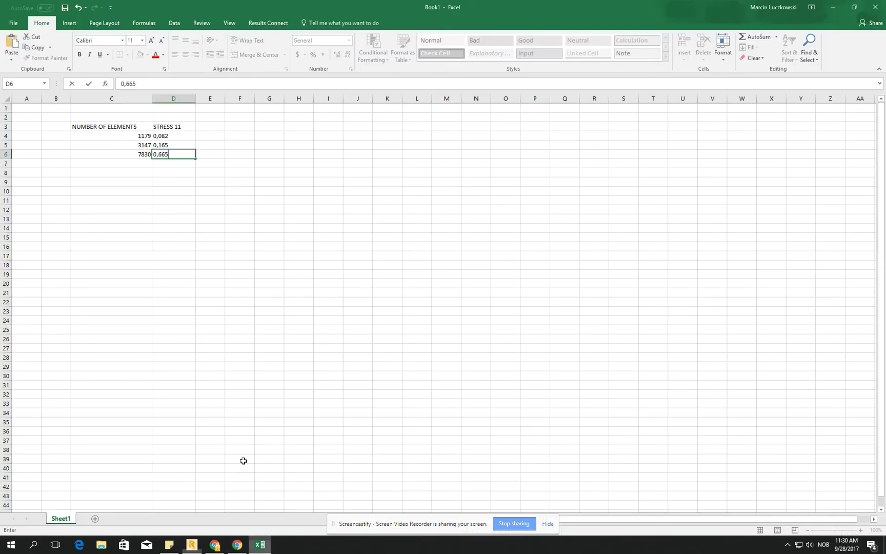
{"action": "type", "text": "7"}
{"action": "key", "text": "Return"}
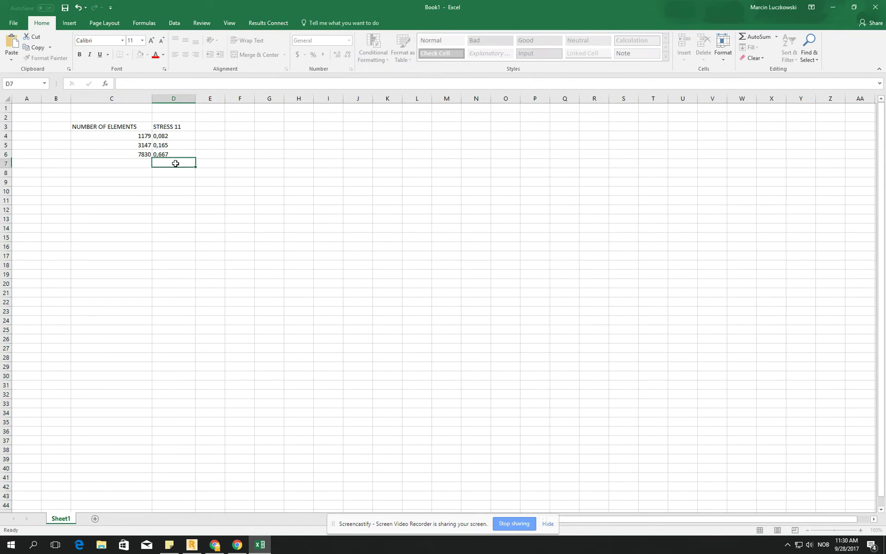
{"action": "key", "text": "shift+Left"}
{"action": "key", "text": "Up"}
{"action": "key", "text": "Up"}
{"action": "key", "text": "Down"}
{"action": "left_click", "coordinate": [175, 163]}
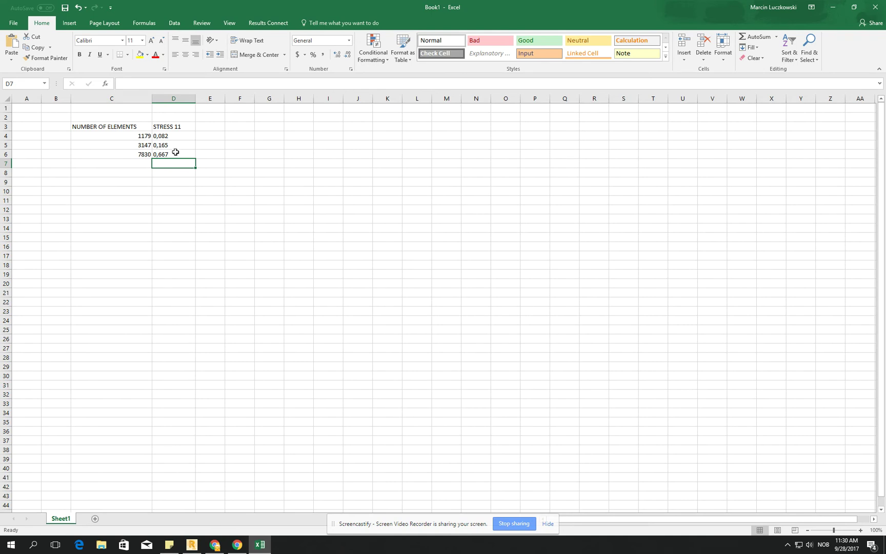
Step: Close the calculation messages and inspect the s1 map (−0.306 to 0.667 MPa) in 3D near a column
{"action": "left_click", "coordinate": [833, 7]}
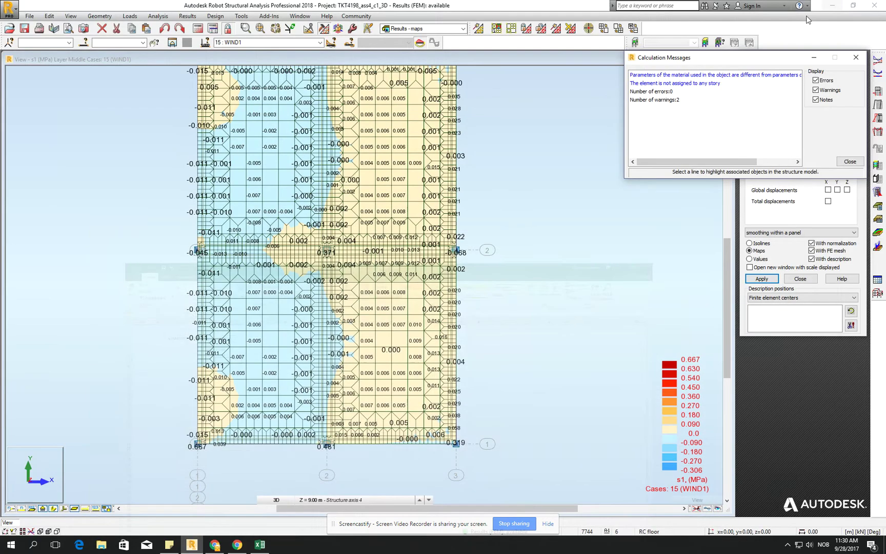
{"action": "left_click", "coordinate": [855, 57]}
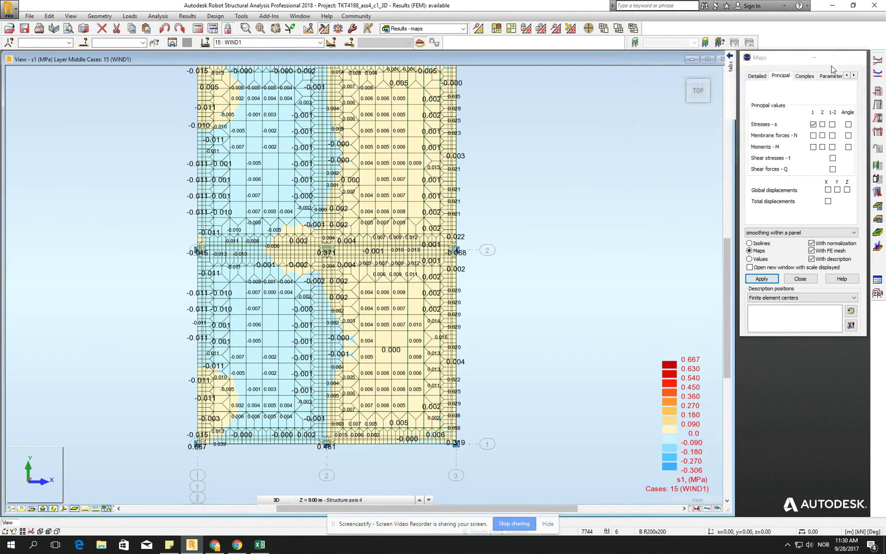
{"action": "middle_click_drag", "start_coordinate": [519, 189], "coordinate": [390, 333]}
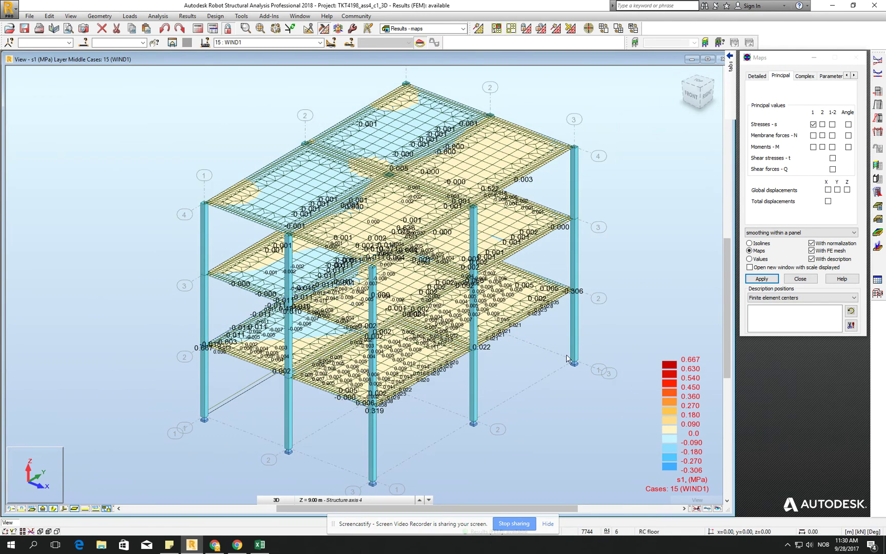
{"action": "scroll", "coordinate": [378, 407], "scroll_direction": "up", "scroll_amount": 5}
{"action": "scroll", "coordinate": [378, 407], "scroll_direction": "up", "scroll_amount": 2}
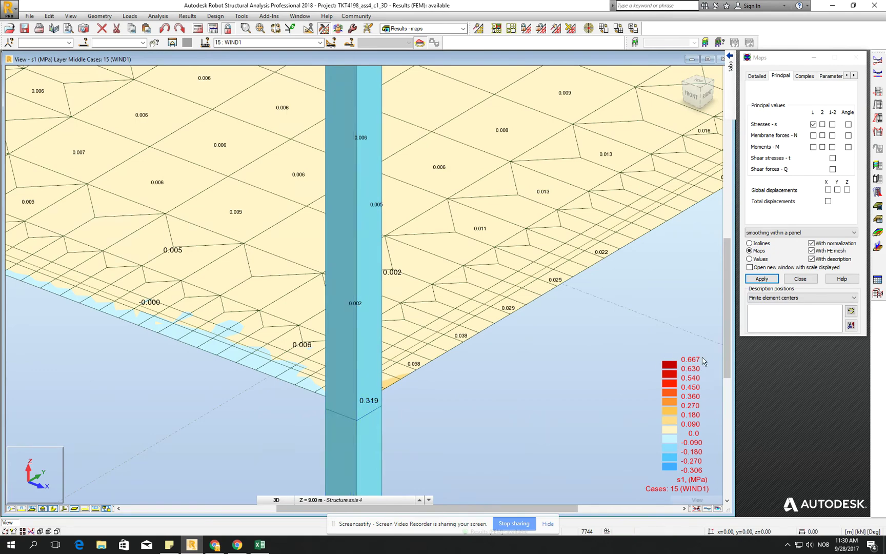
{"action": "scroll", "coordinate": [533, 362], "scroll_direction": "down", "scroll_amount": 6}
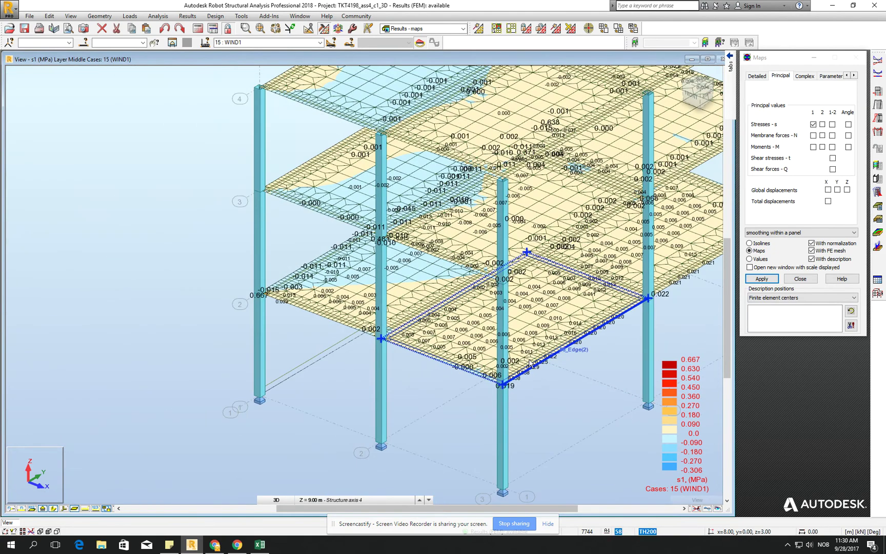
{"action": "middle_click_drag", "start_coordinate": [526, 361], "coordinate": [499, 395]}
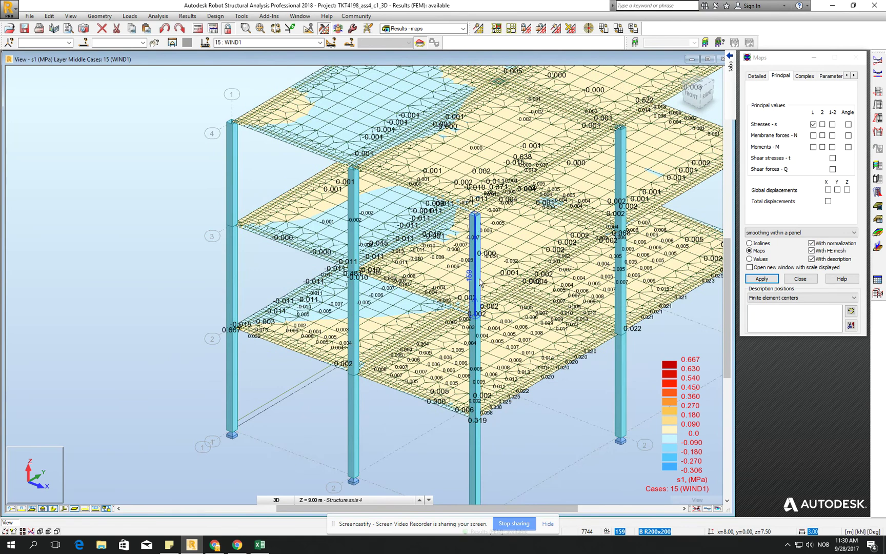
{"action": "scroll", "coordinate": [544, 243], "scroll_direction": "down", "scroll_amount": 3}
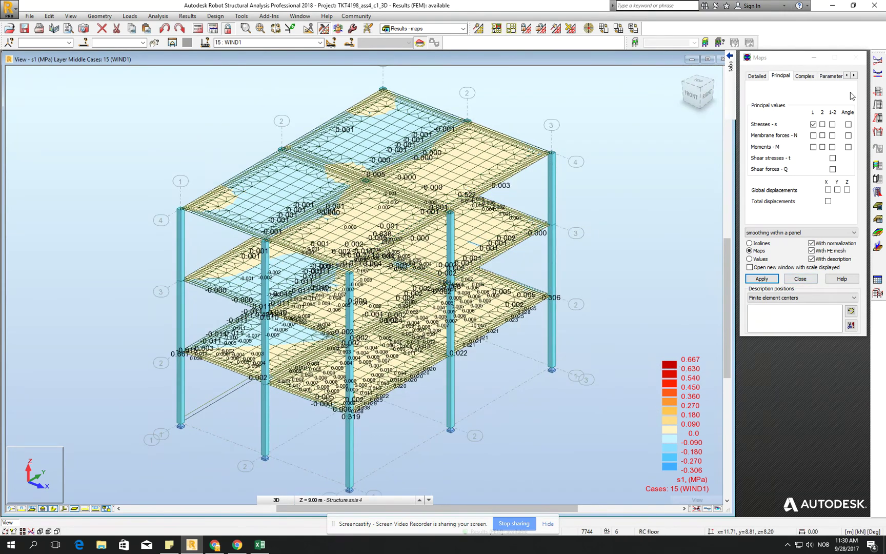
Step: Apply force reduction above columns and walls to the s1 map, lowering its peak to 0.164 MPa
{"action": "left_click", "coordinate": [844, 75]}
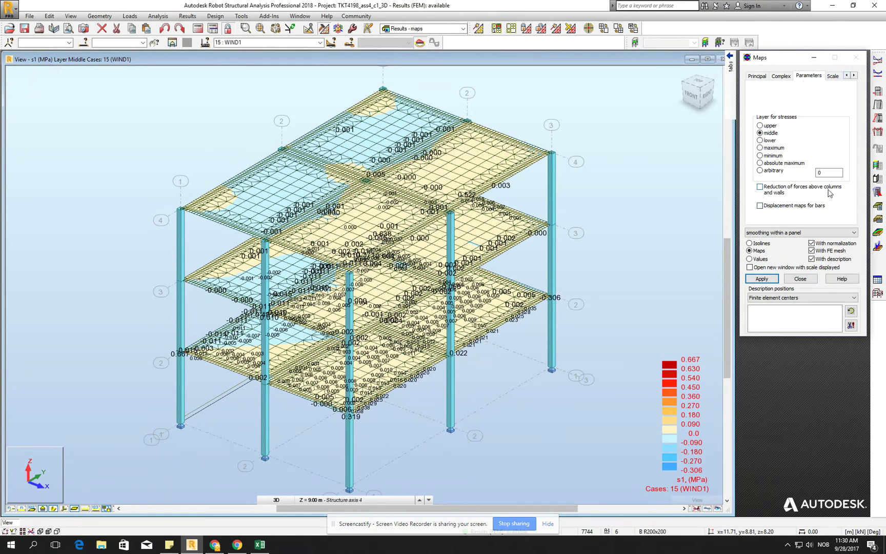
{"action": "left_click", "coordinate": [760, 279]}
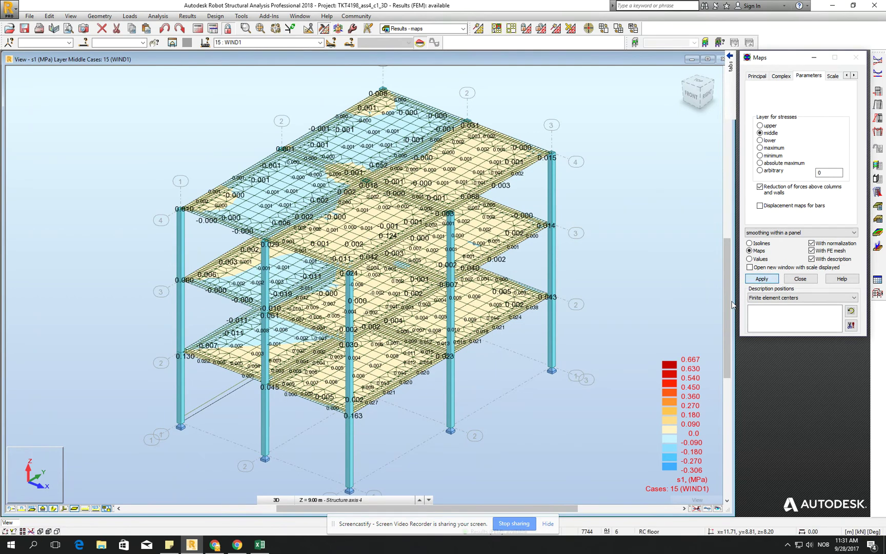
{"action": "left_click", "coordinate": [762, 279]}
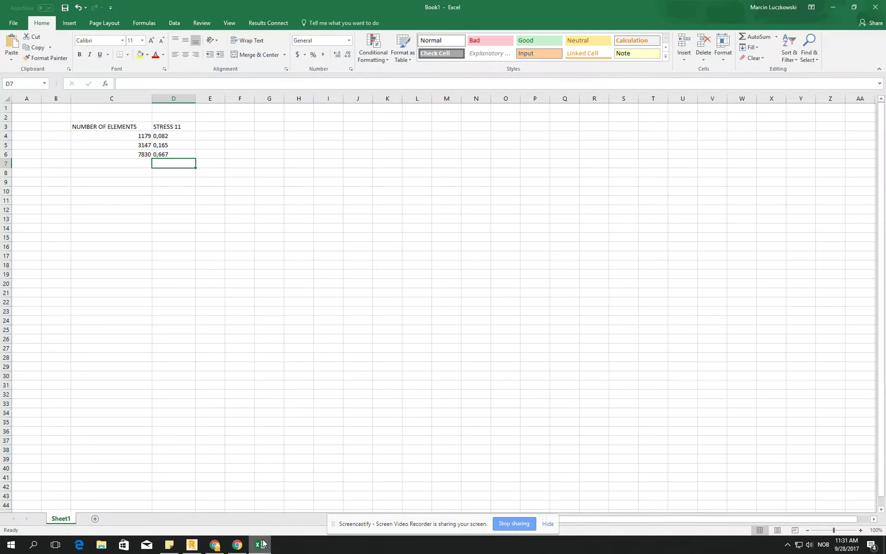
{"action": "left_click", "coordinate": [259, 543]}
Step: Enter the reduced stress 0,164 in cell E6
{"action": "left_click", "coordinate": [208, 155]}
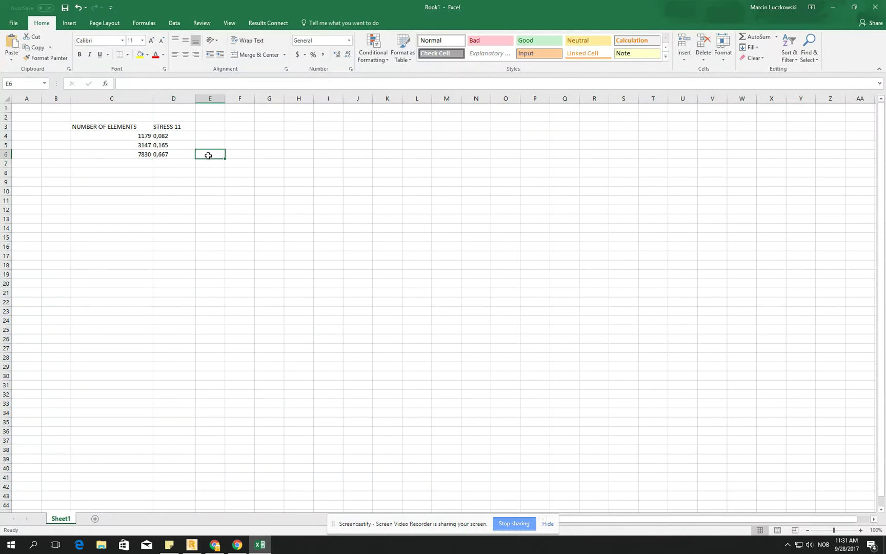
{"action": "type", "text": "0"}
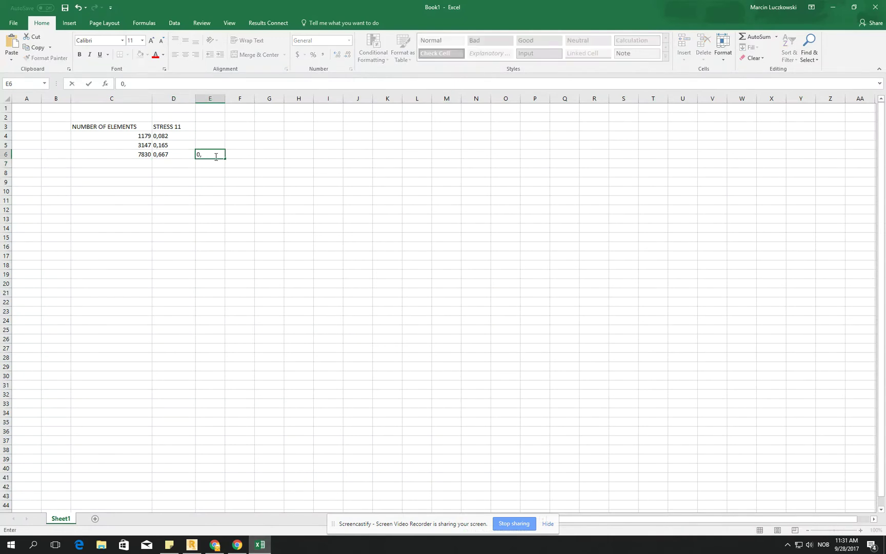
{"action": "type", "text": ",164"}
{"action": "key", "text": "Return"}
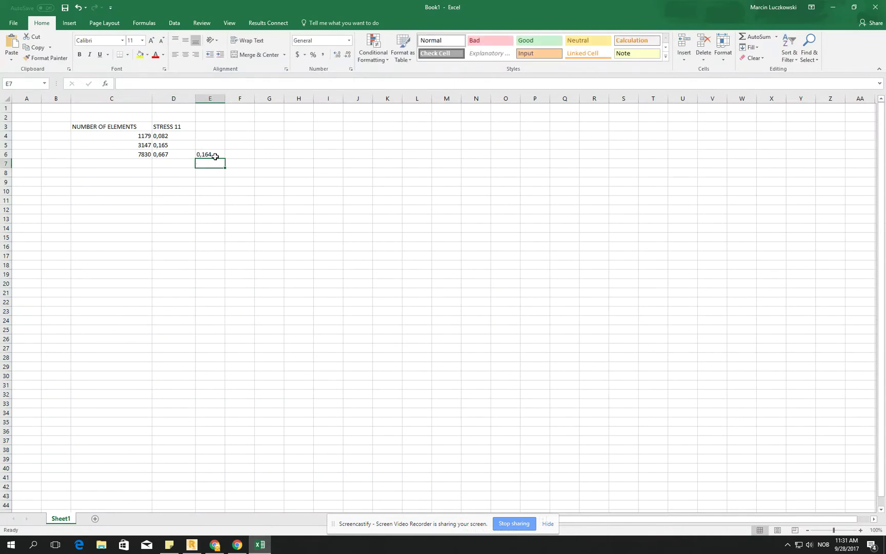
{"action": "key", "text": "Up"}
{"action": "key", "text": "Left"}
{"action": "left_click", "coordinate": [216, 156]}
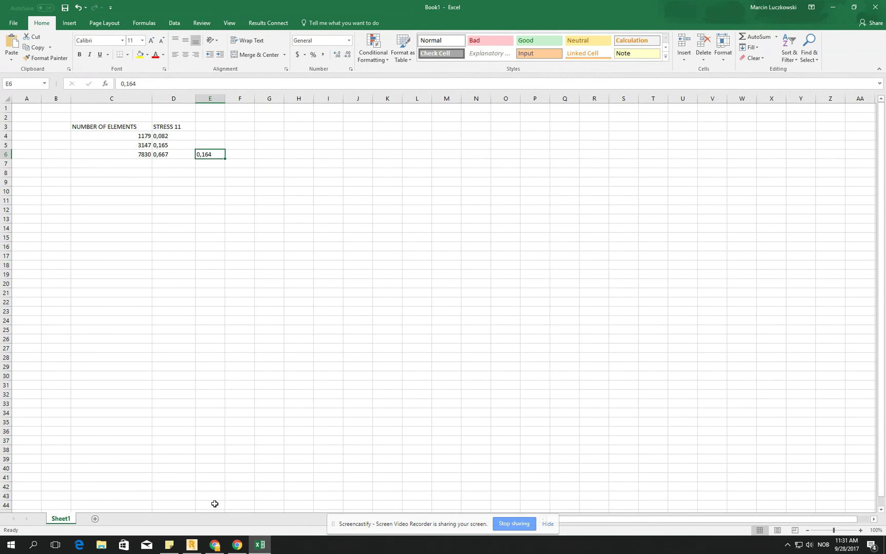
Step: Rearrange row 6 so D6 holds 0,164 and E6 holds 0,667
{"action": "left_click", "coordinate": [181, 151]}
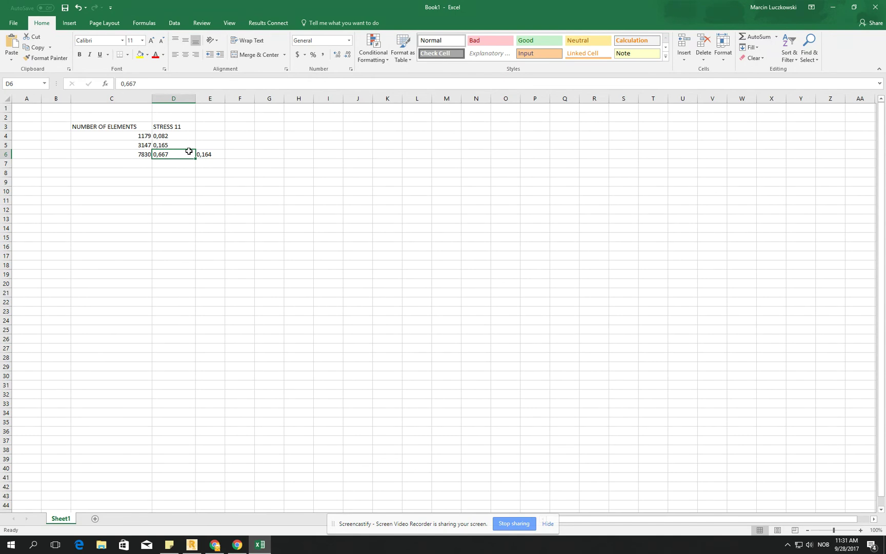
{"action": "left_click_drag", "start_coordinate": [188, 152], "coordinate": [122, 139]}
{"action": "left_click", "coordinate": [157, 173]}
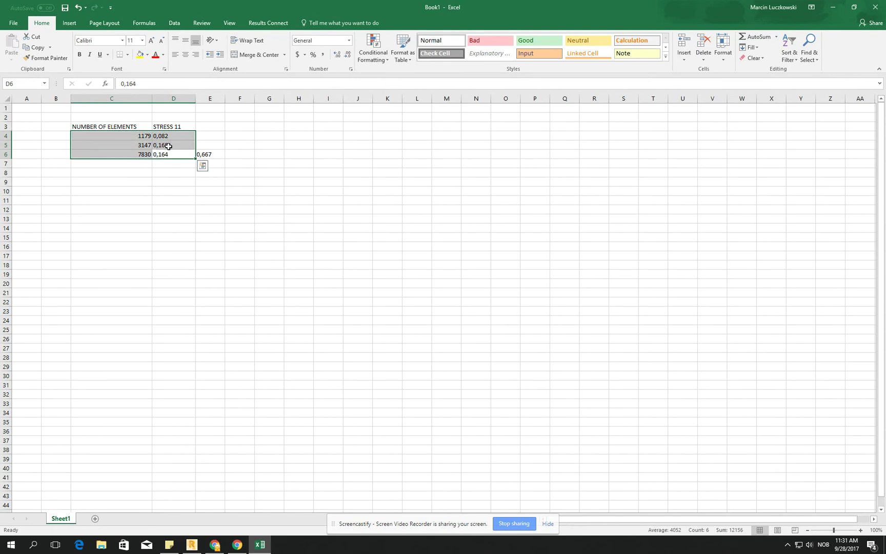
{"action": "left_click_drag", "start_coordinate": [171, 154], "coordinate": [129, 130]}
{"action": "left_click", "coordinate": [169, 169]}
{"action": "left_click", "coordinate": [166, 143]}
{"action": "left_click", "coordinate": [209, 384]}
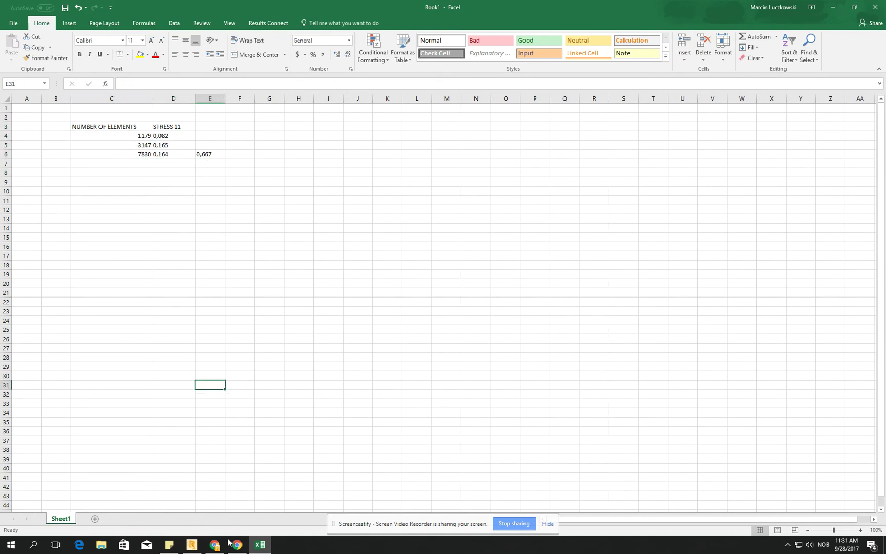
{"action": "left_click", "coordinate": [259, 546]}
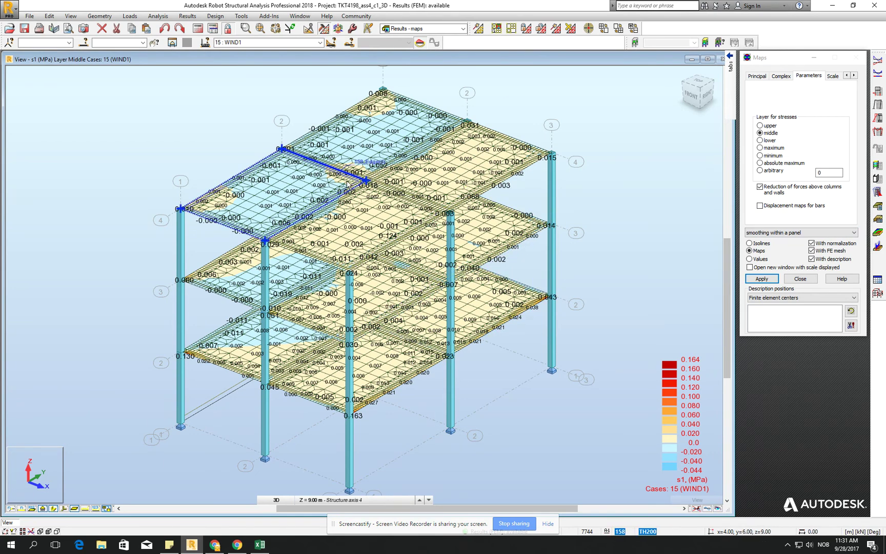
{"action": "scroll", "coordinate": [266, 255], "scroll_direction": "up", "scroll_amount": 2}
{"action": "scroll", "coordinate": [266, 254], "scroll_direction": "up", "scroll_amount": 1}
{"action": "scroll", "coordinate": [410, 313], "scroll_direction": "down", "scroll_amount": 3}
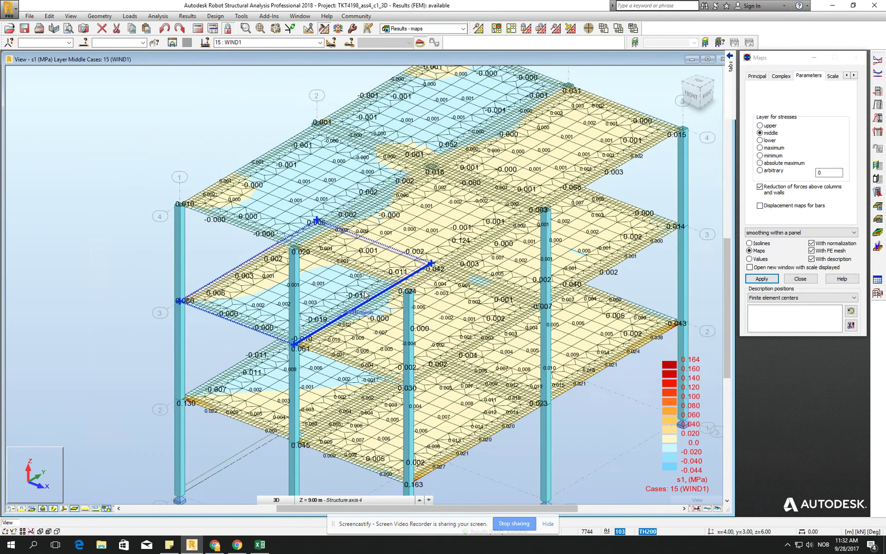
{"action": "left_click", "coordinate": [260, 544]}
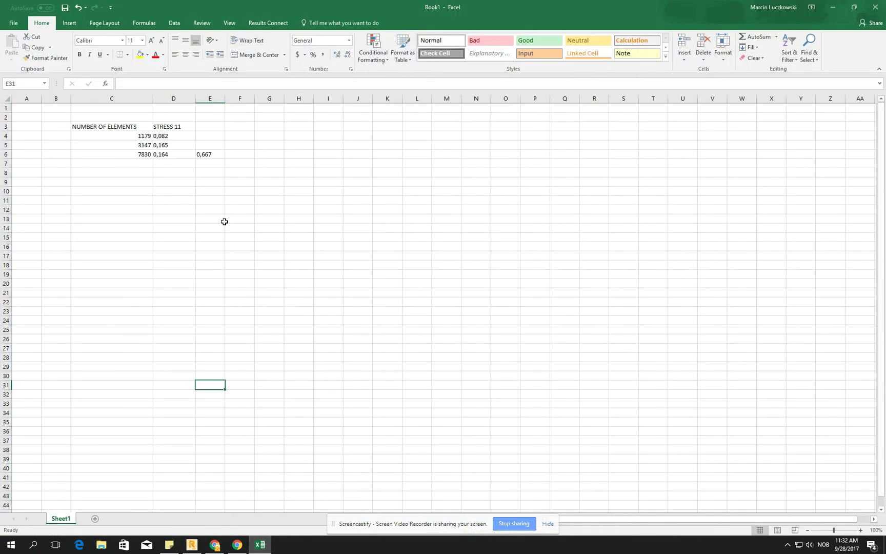
Step: Copy the STRESS 11 header from D3 into E3
{"action": "left_click", "coordinate": [201, 129]}
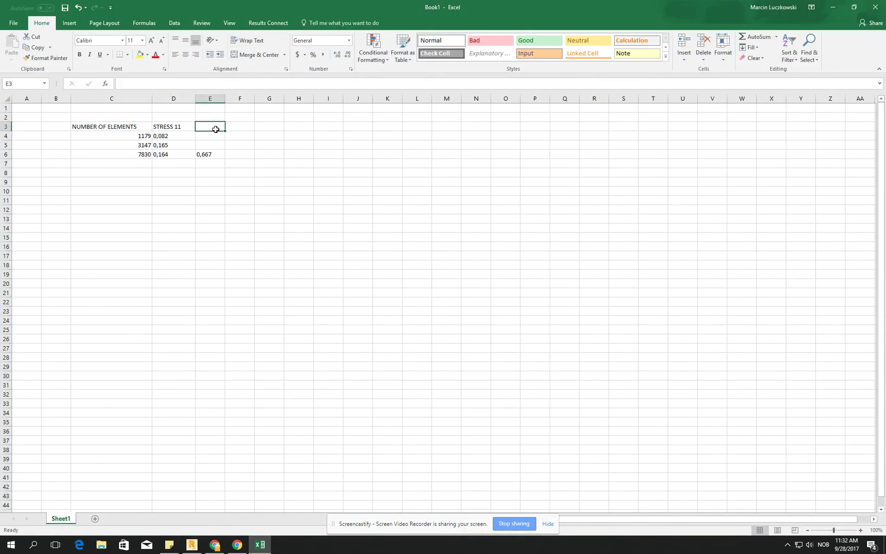
{"action": "left_click", "coordinate": [182, 127]}
{"action": "key", "text": "ctrl+c"}
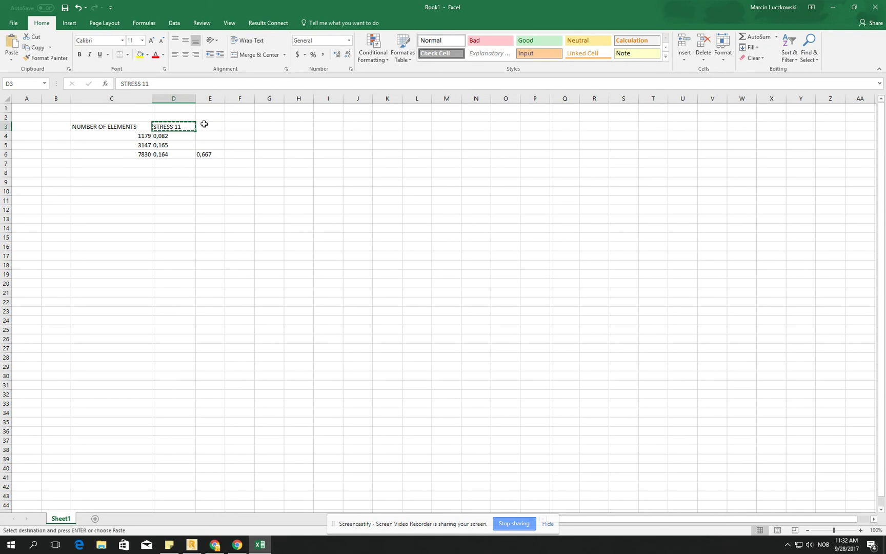
{"action": "left_click", "coordinate": [206, 127]}
{"action": "key", "text": "ctrl+v"}
Step: Append ' RED' to the D3 header so it reads STRESS 11 RED
{"action": "left_click", "coordinate": [186, 125]}
{"action": "double_click", "coordinate": [186, 124]}
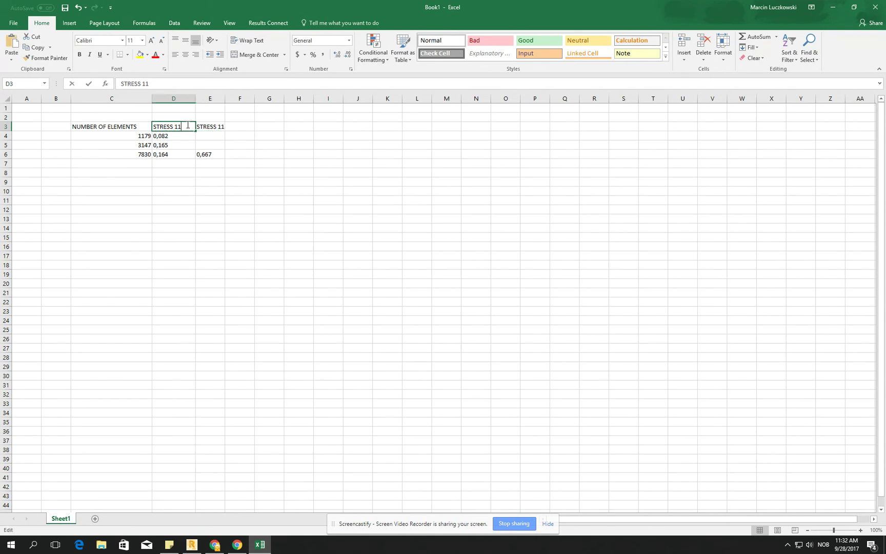
{"action": "type", "text": "RED"}
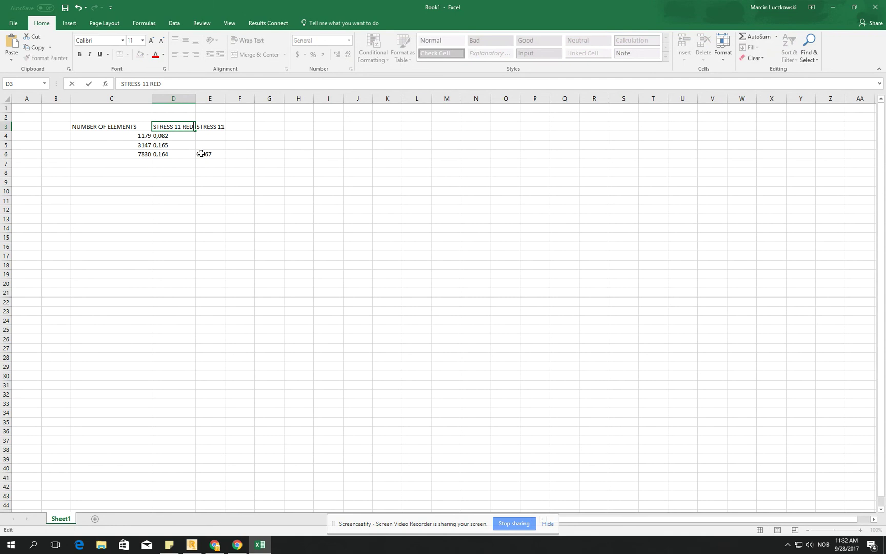
{"action": "type", "text": "U"}
{"action": "left_click", "coordinate": [123, 545]}
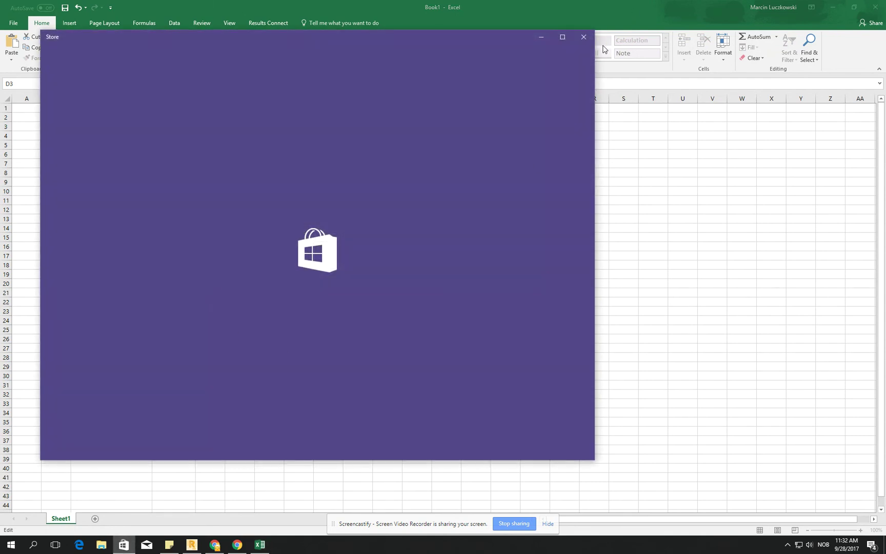
{"action": "left_click", "coordinate": [583, 36]}
{"action": "key", "text": "ctrl+c"}
{"action": "left_click", "coordinate": [203, 119]}
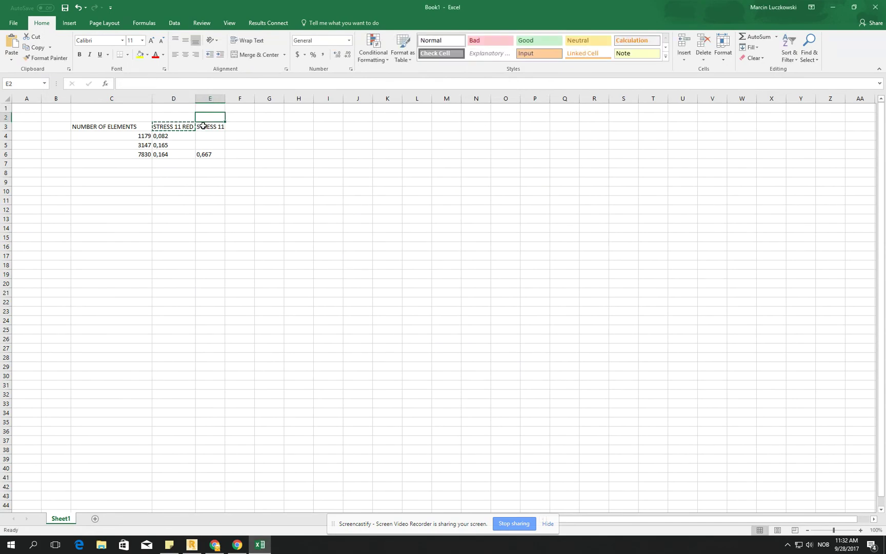